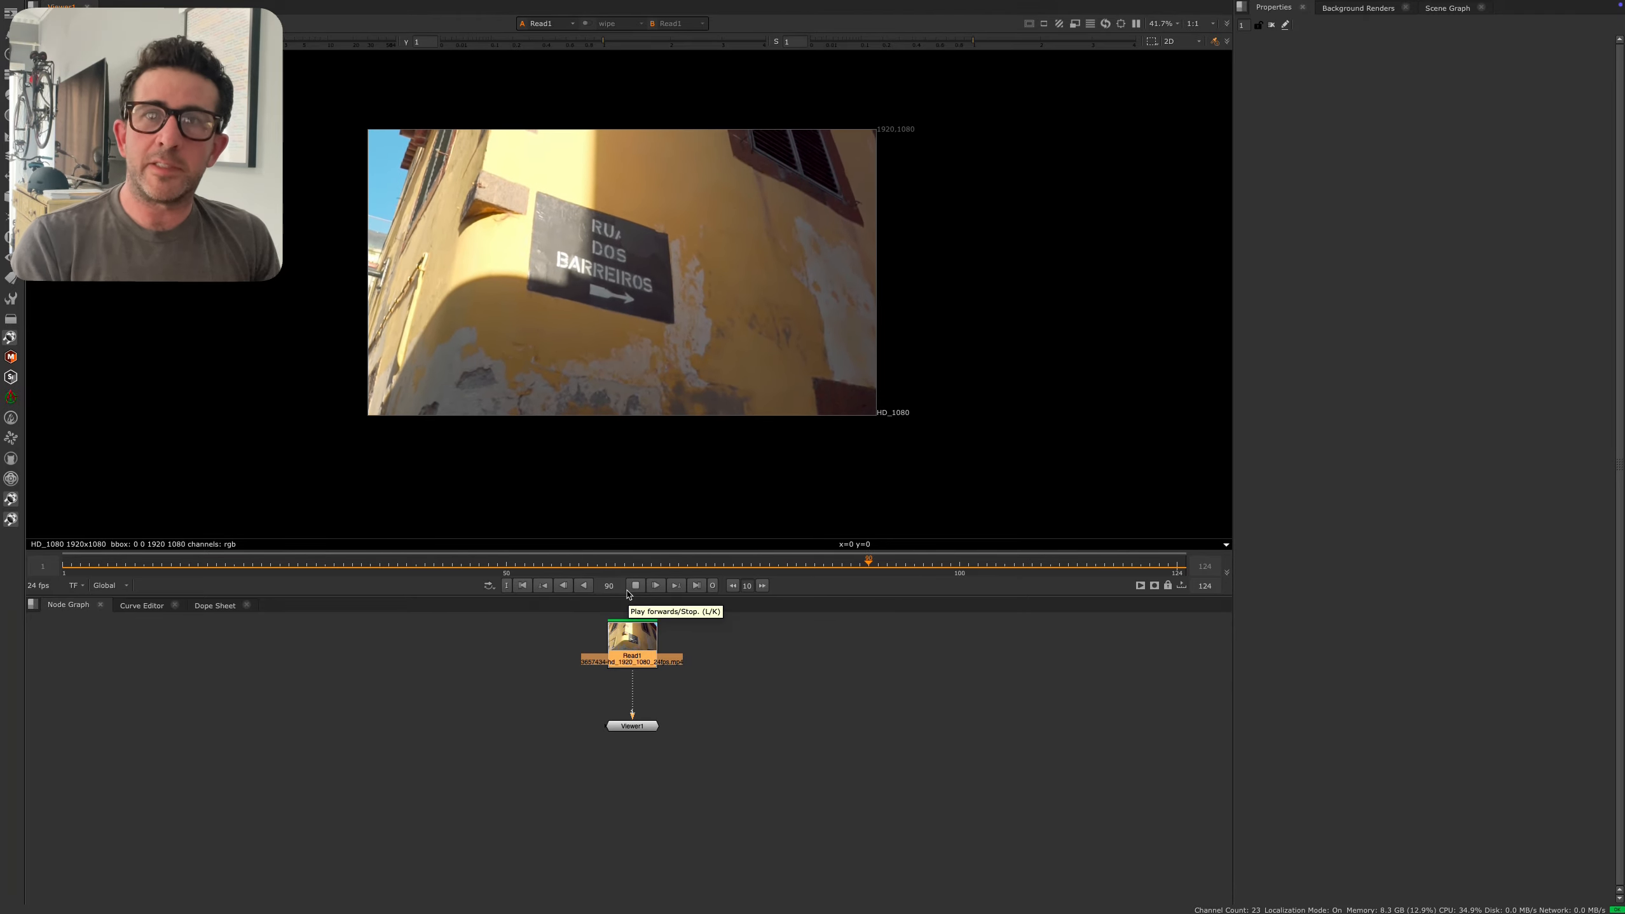
- Play through the street-sign footage in an enlarged viewer to review the camera move
key(space)
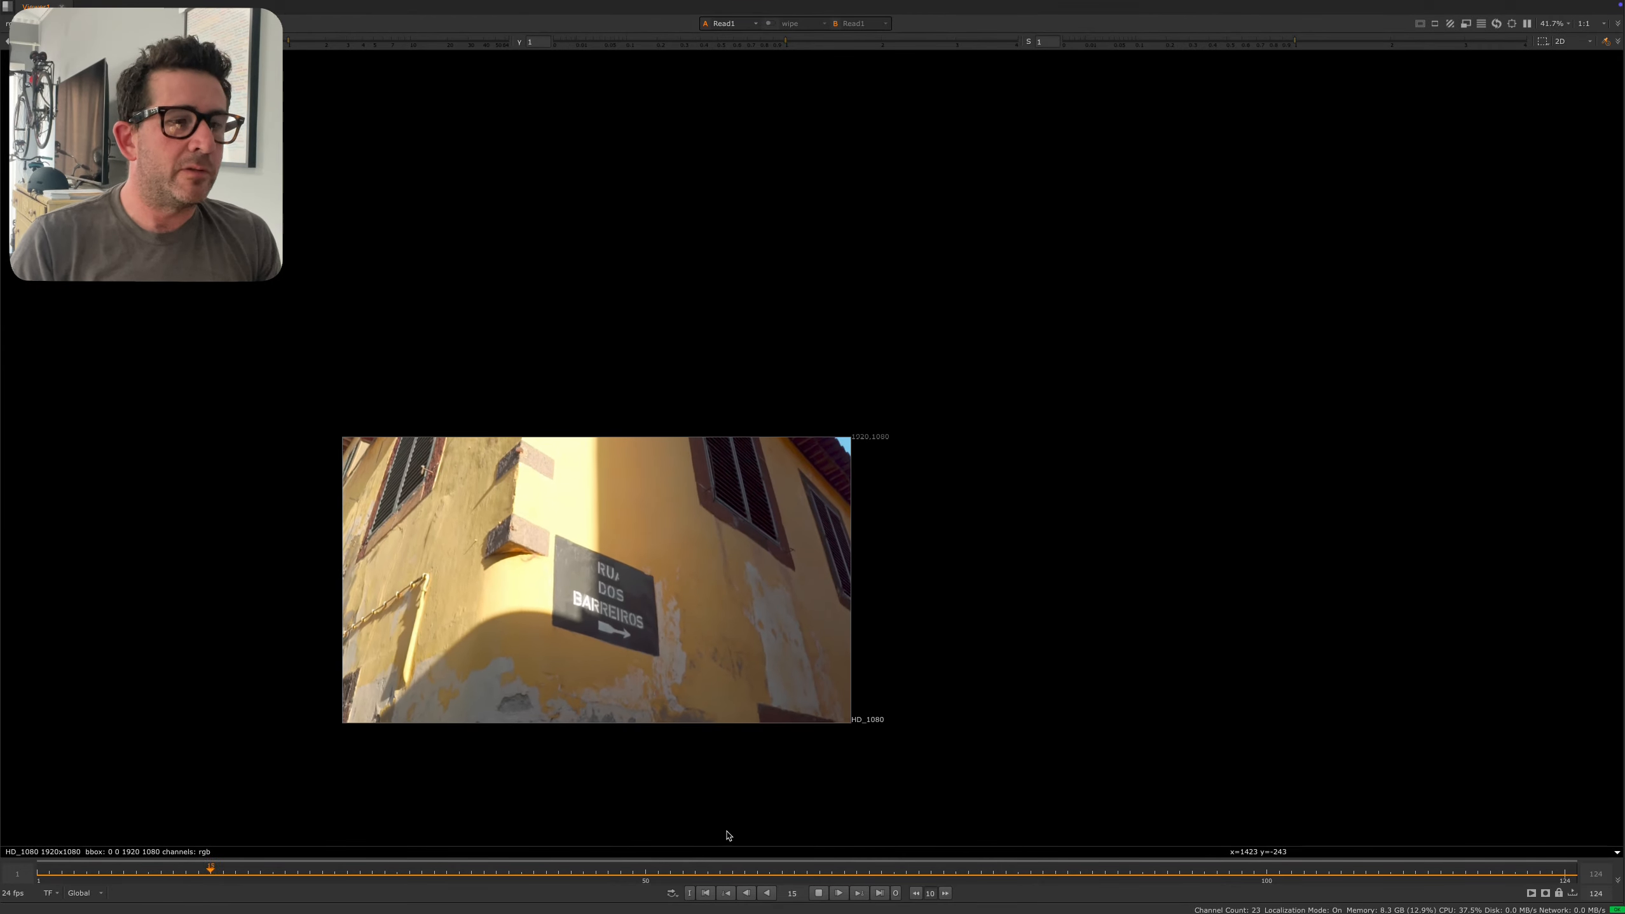
key(f)
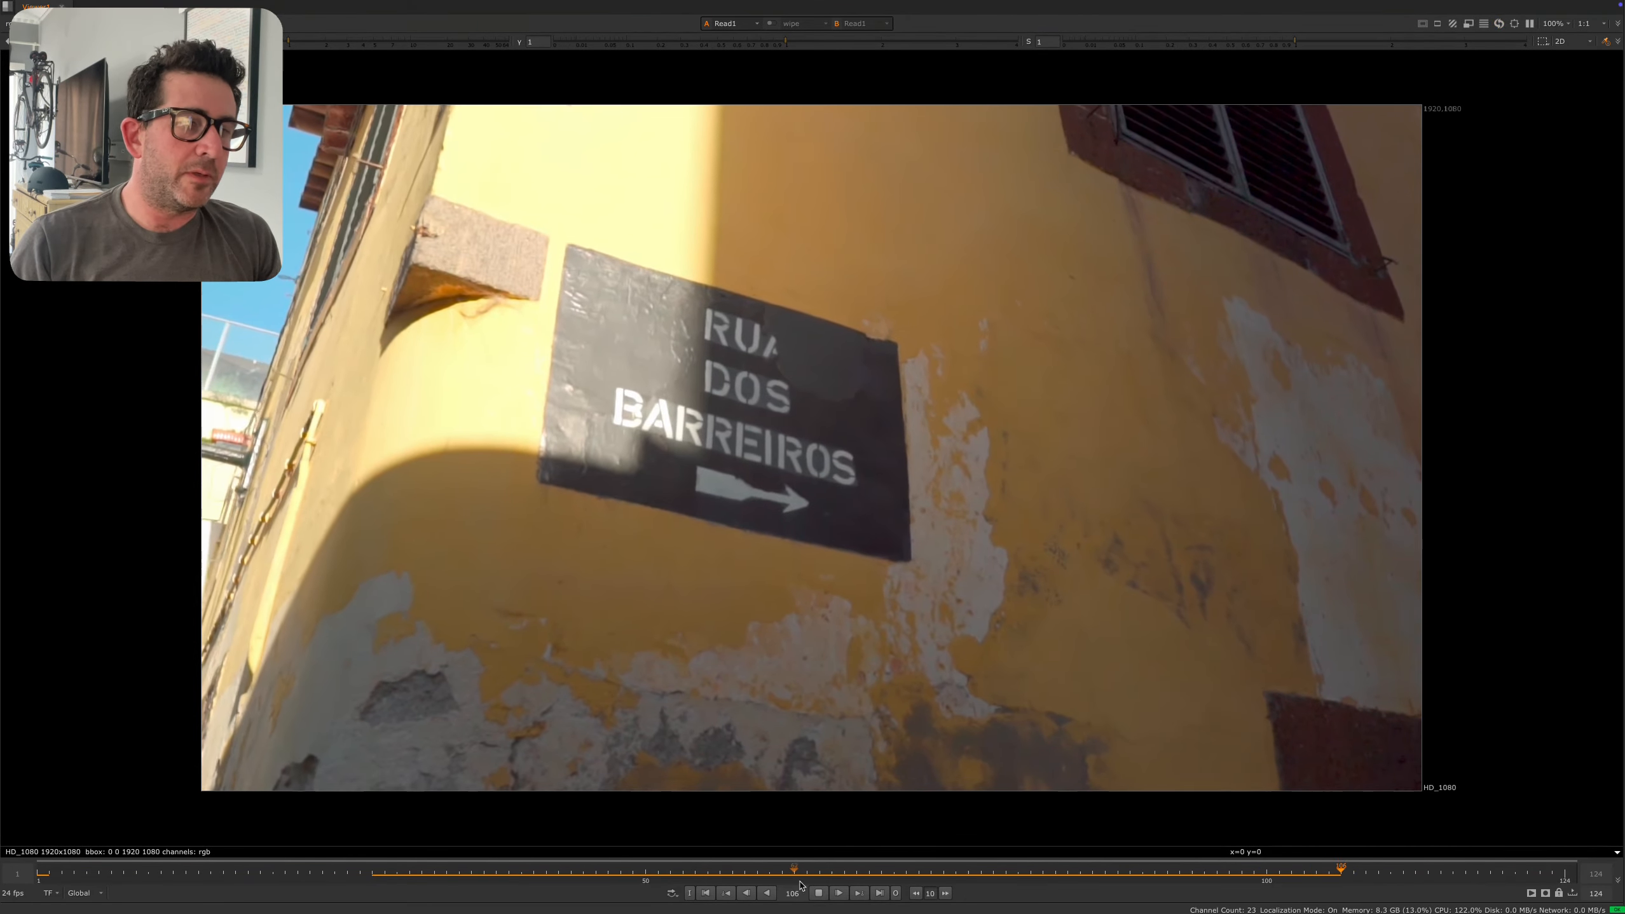
key(k)
key(space)
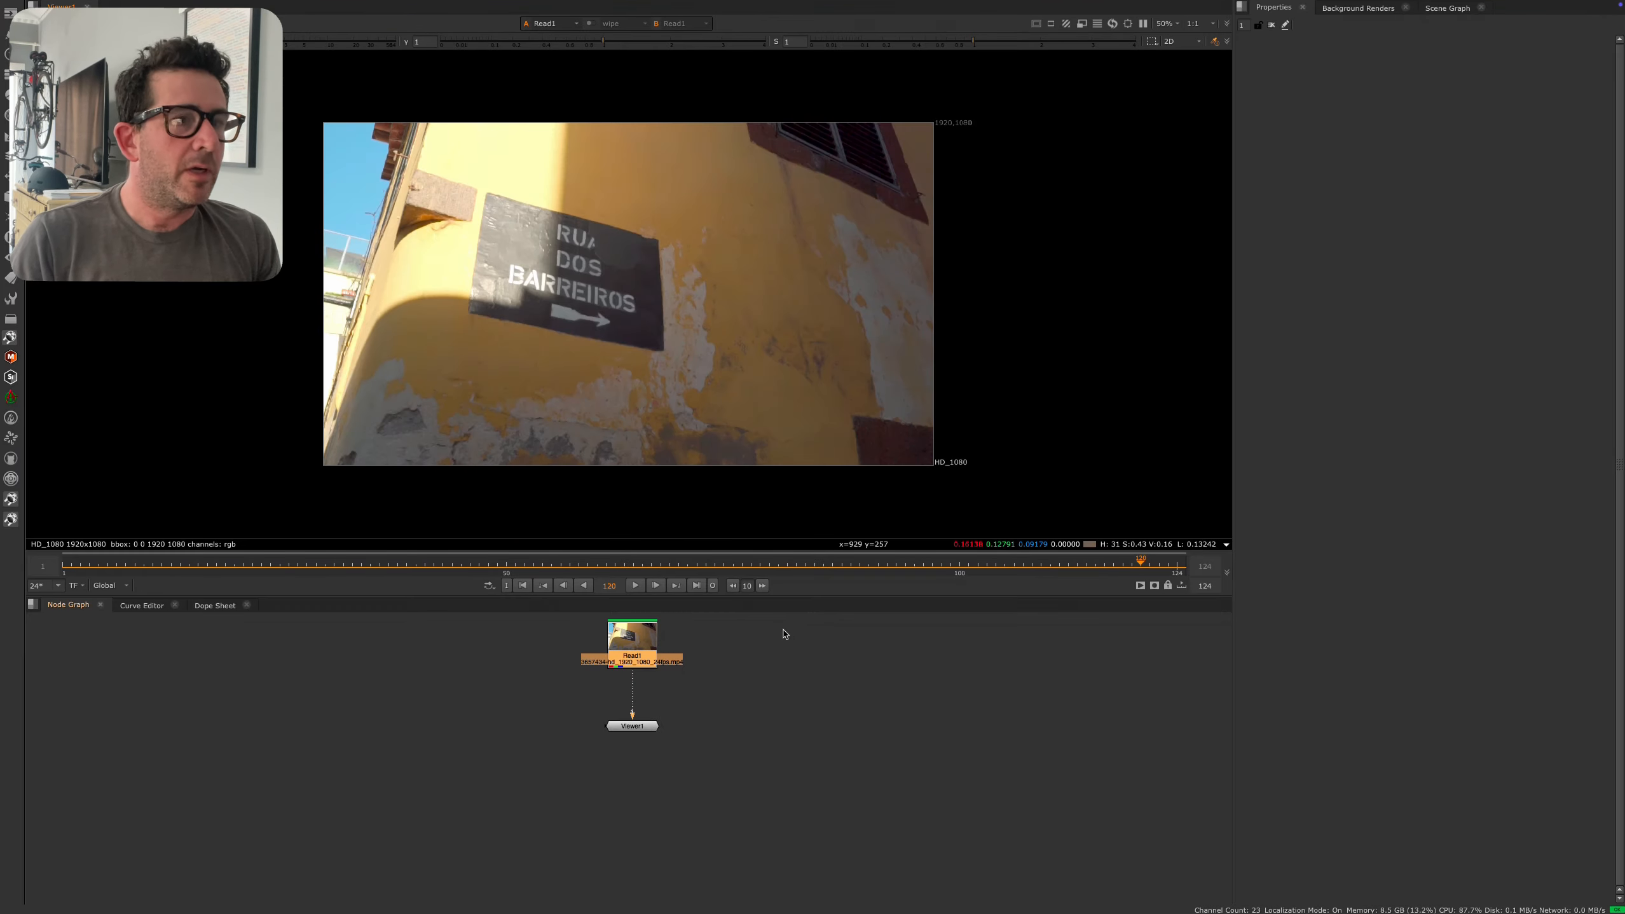
- Add a CameraTracker node between the footage and the Viewer
key(Tab)
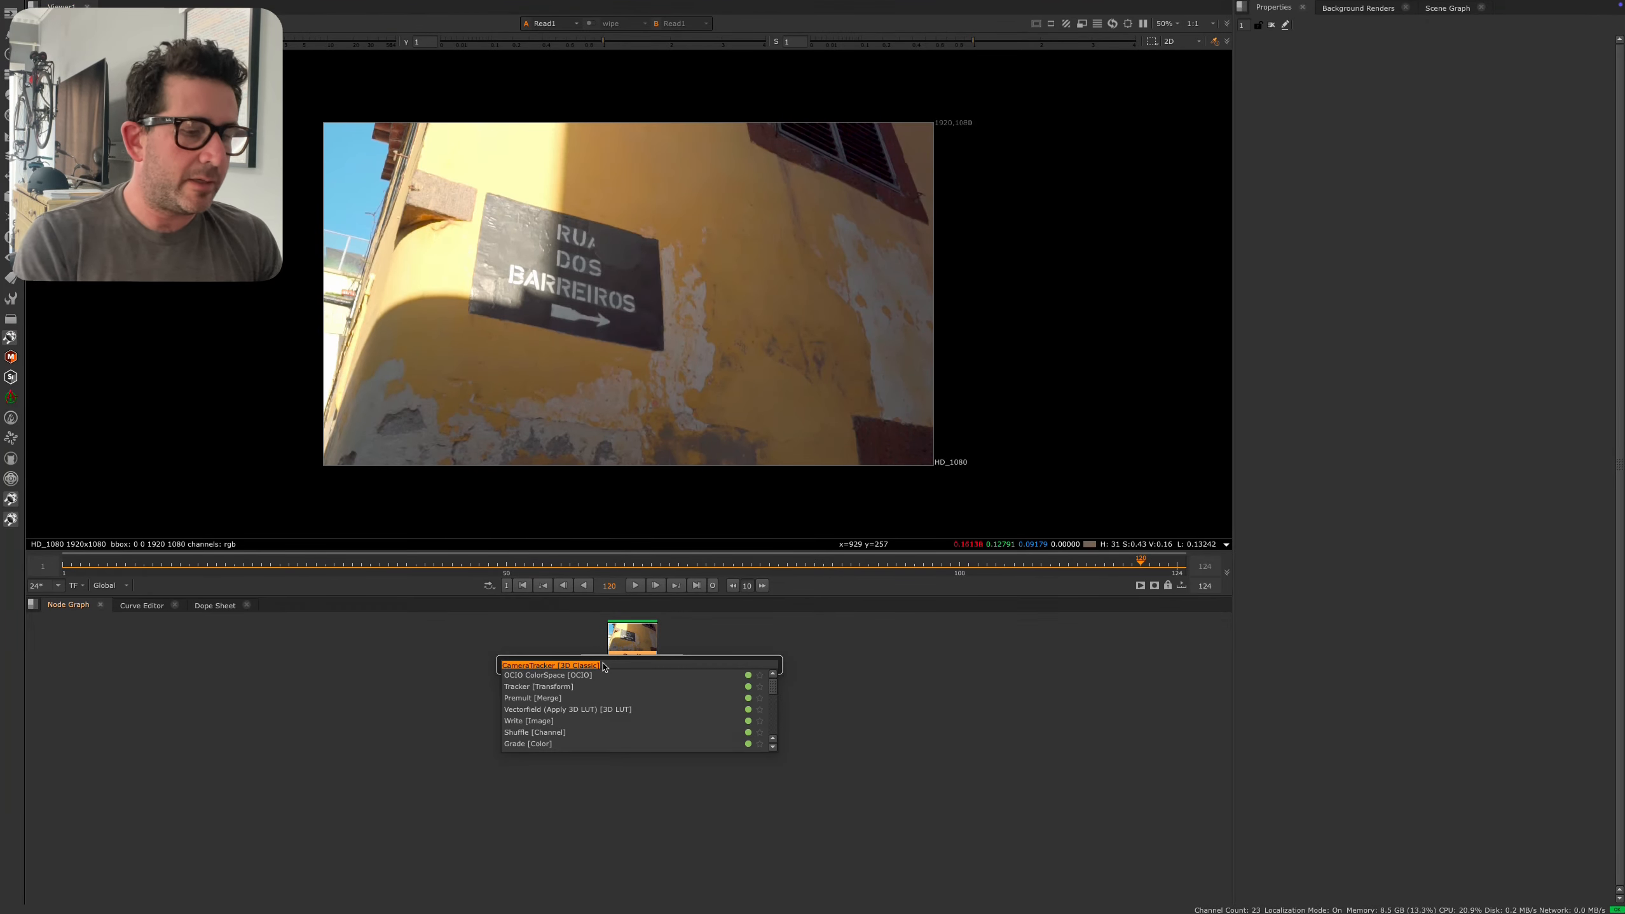
text(CAMERA)
key(Down)
key(Down)
key(Down)
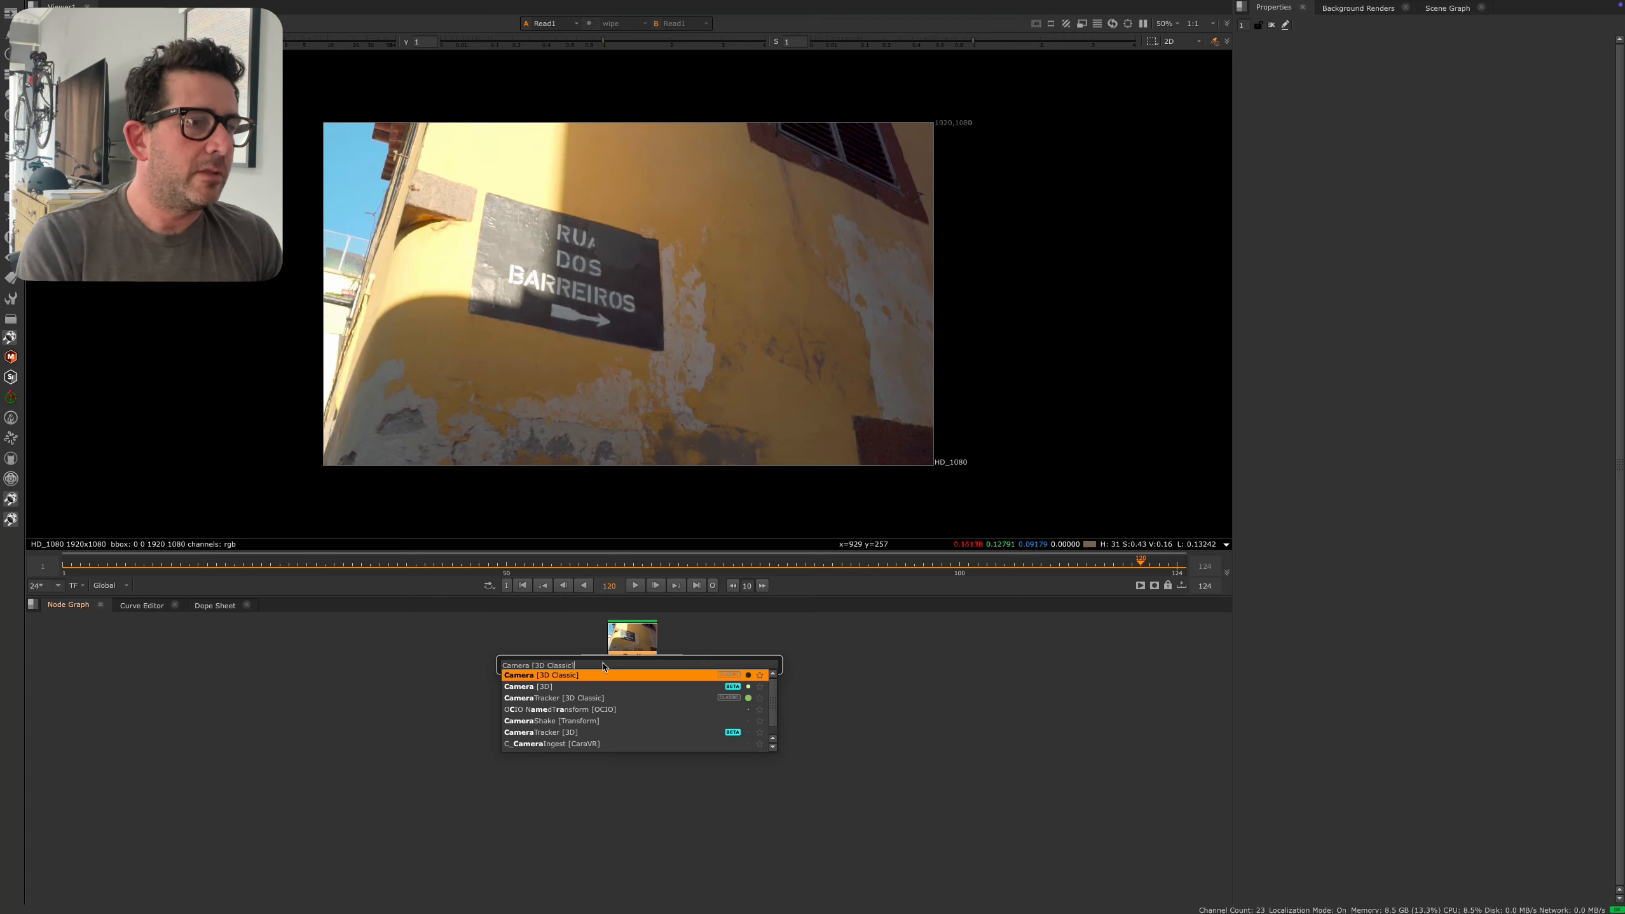
key(Return)
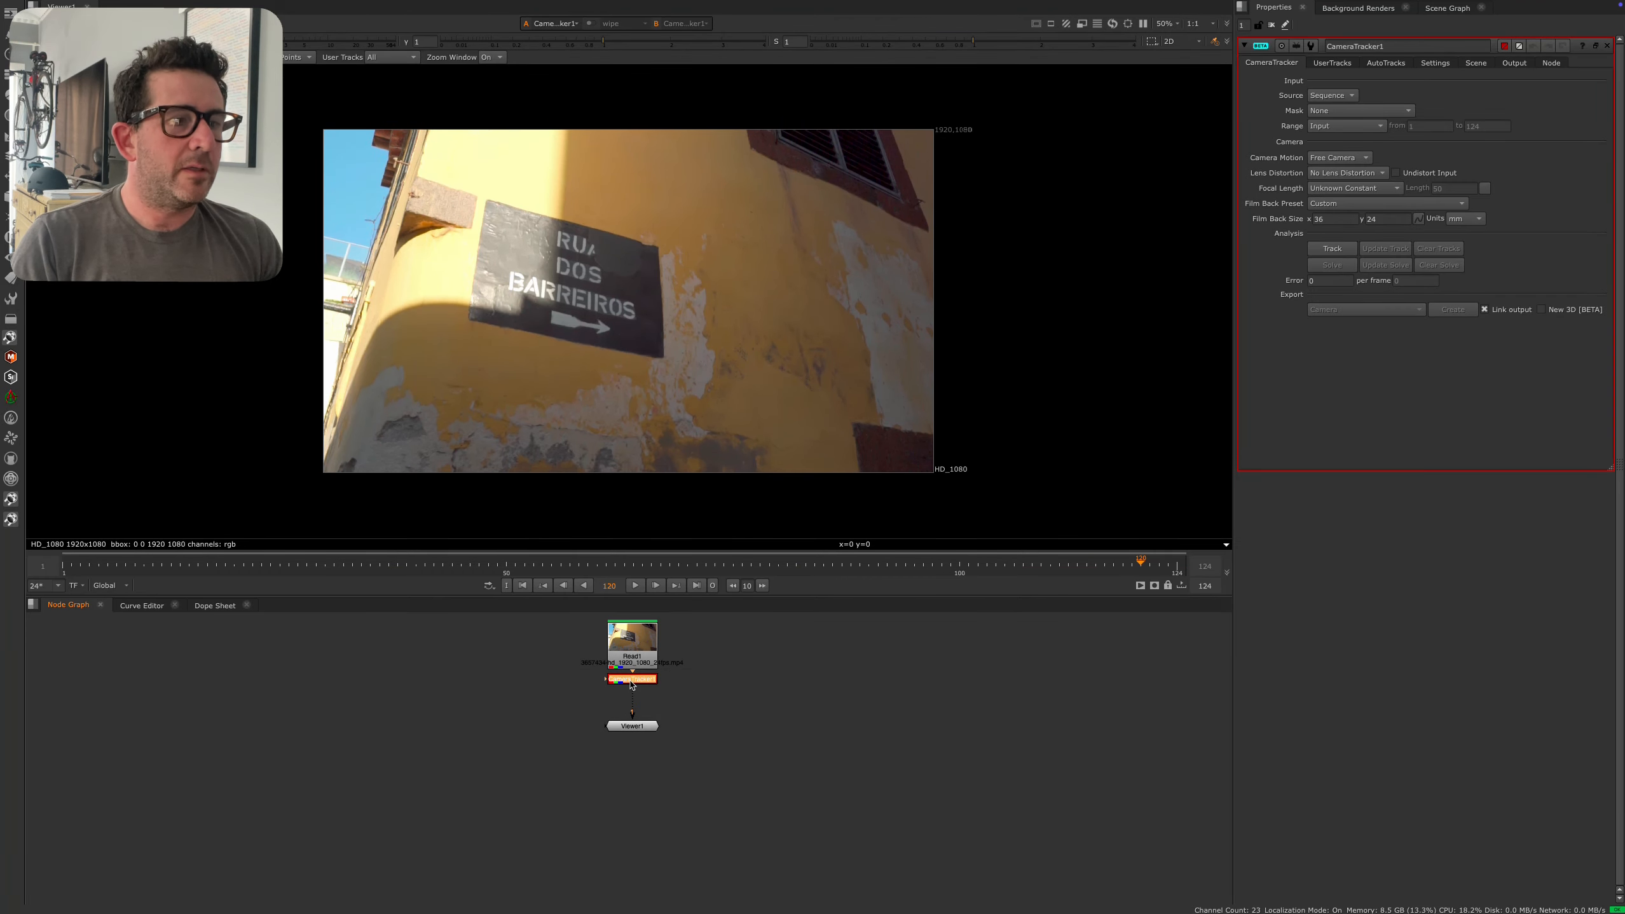
- Set the camera tracker's Number of Features to 600
click(1433, 63)
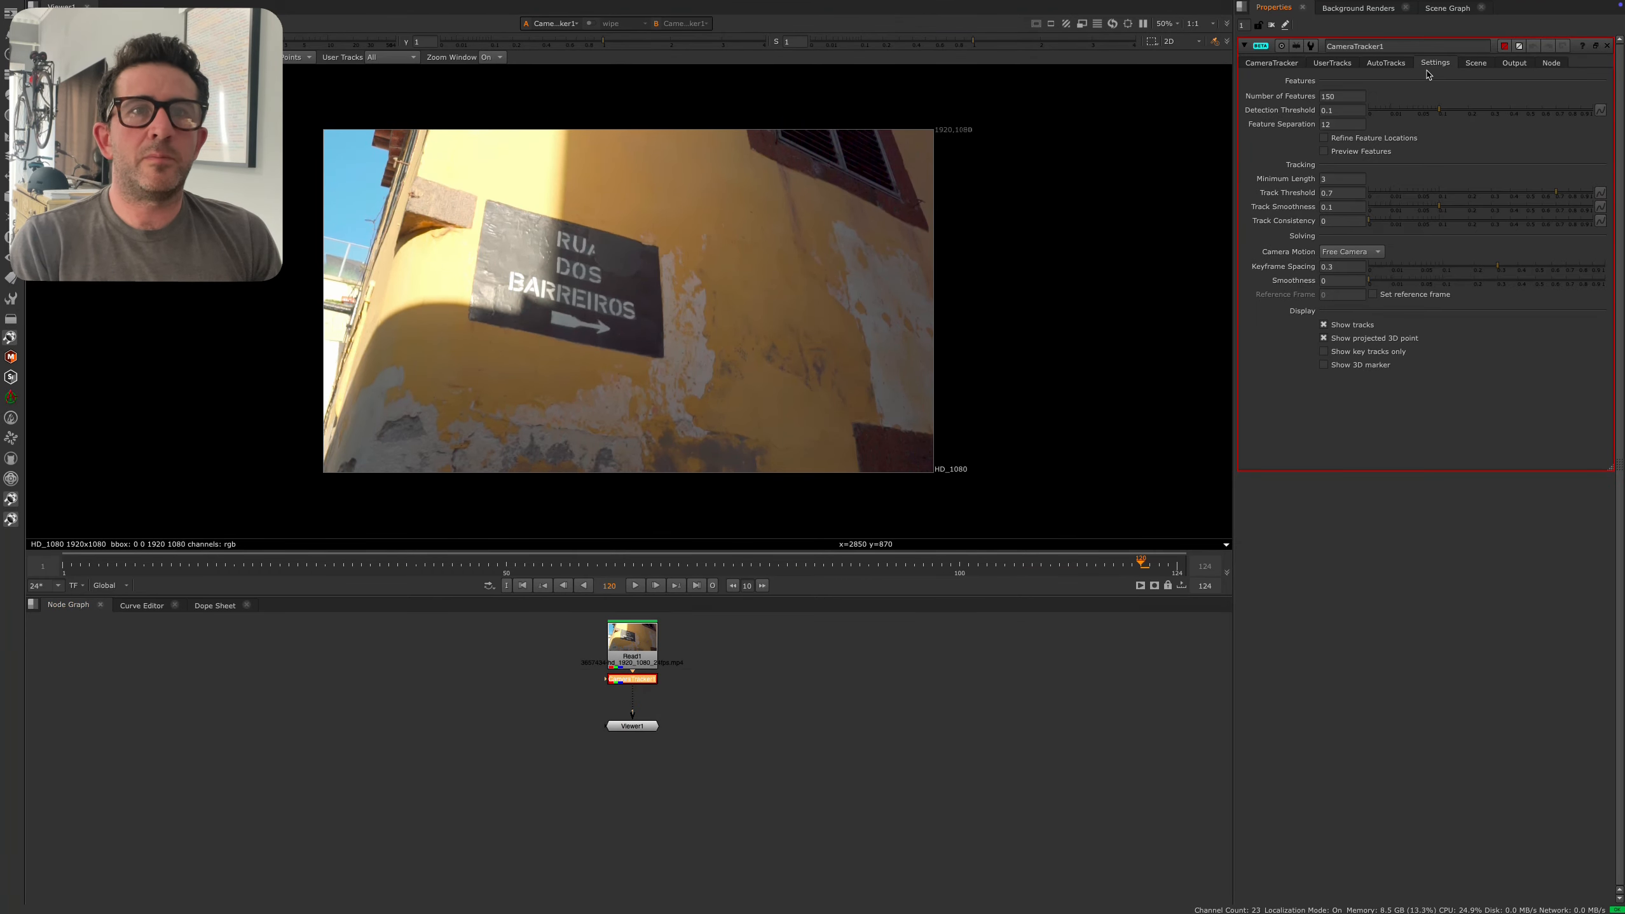
text(600)
key(Return)
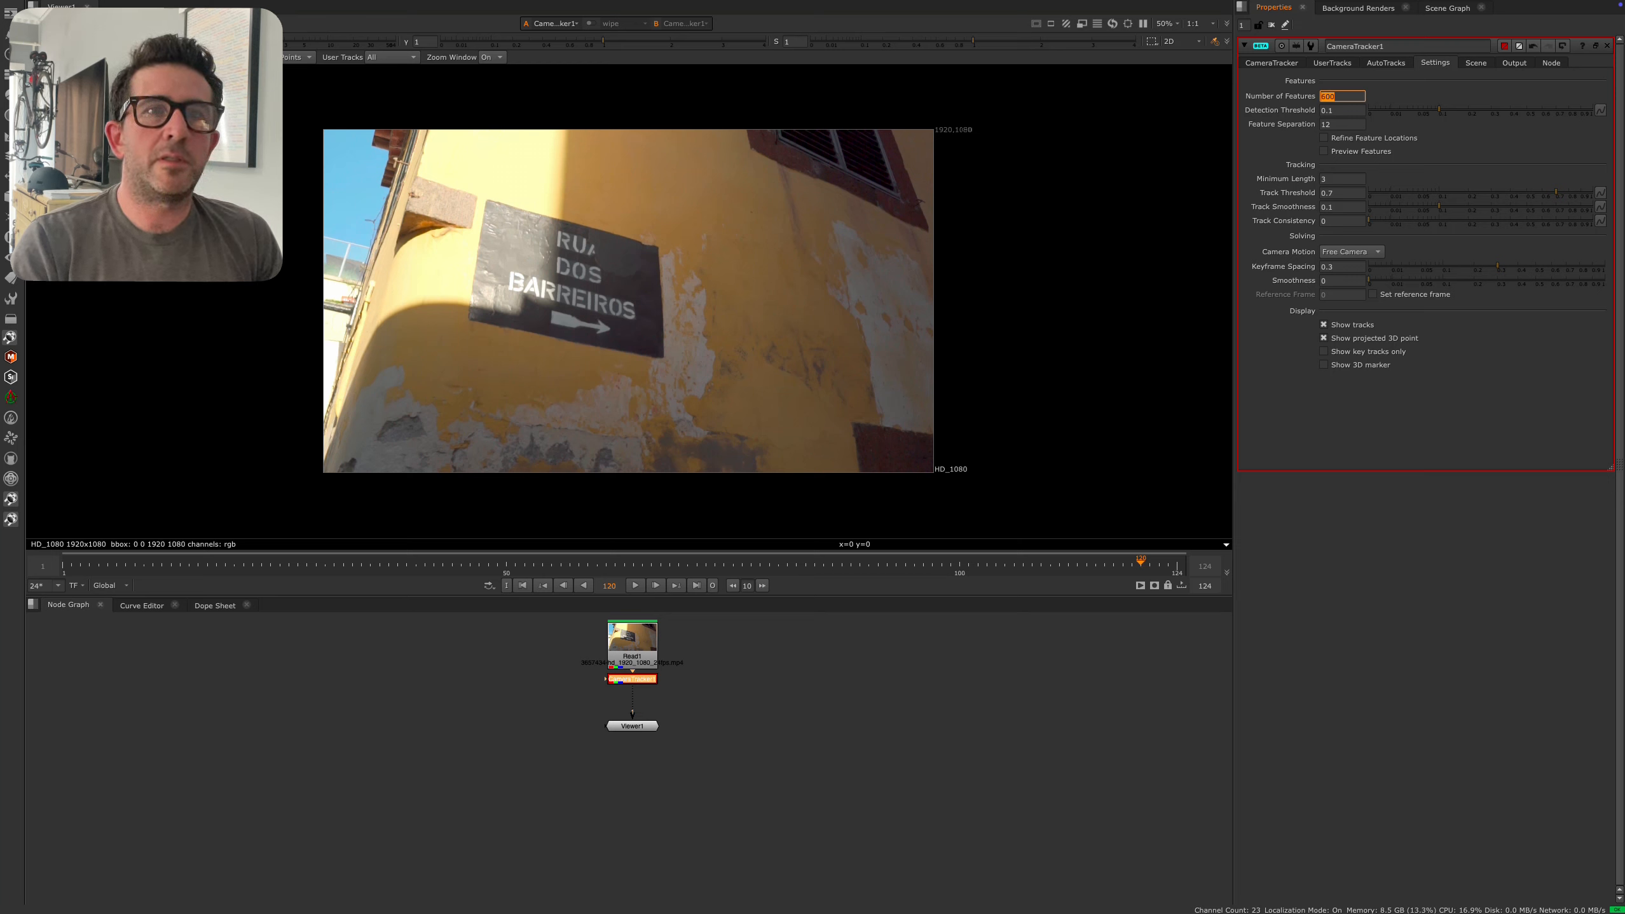
- Track the features across the whole sequence and solve the camera from them
click(1291, 65)
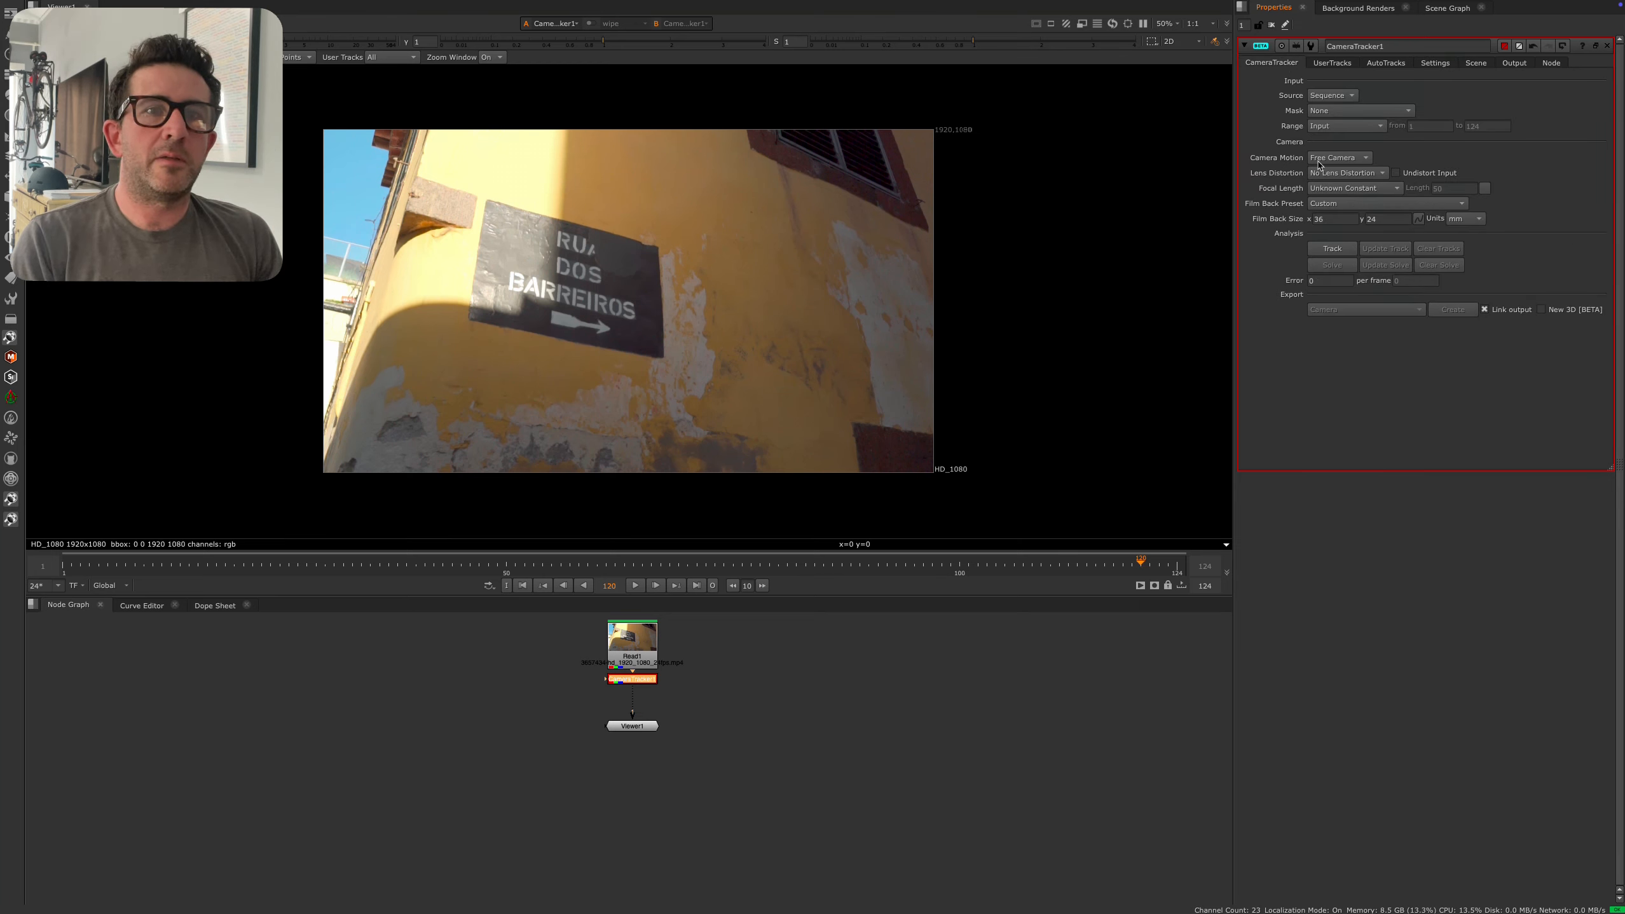
click(1334, 249)
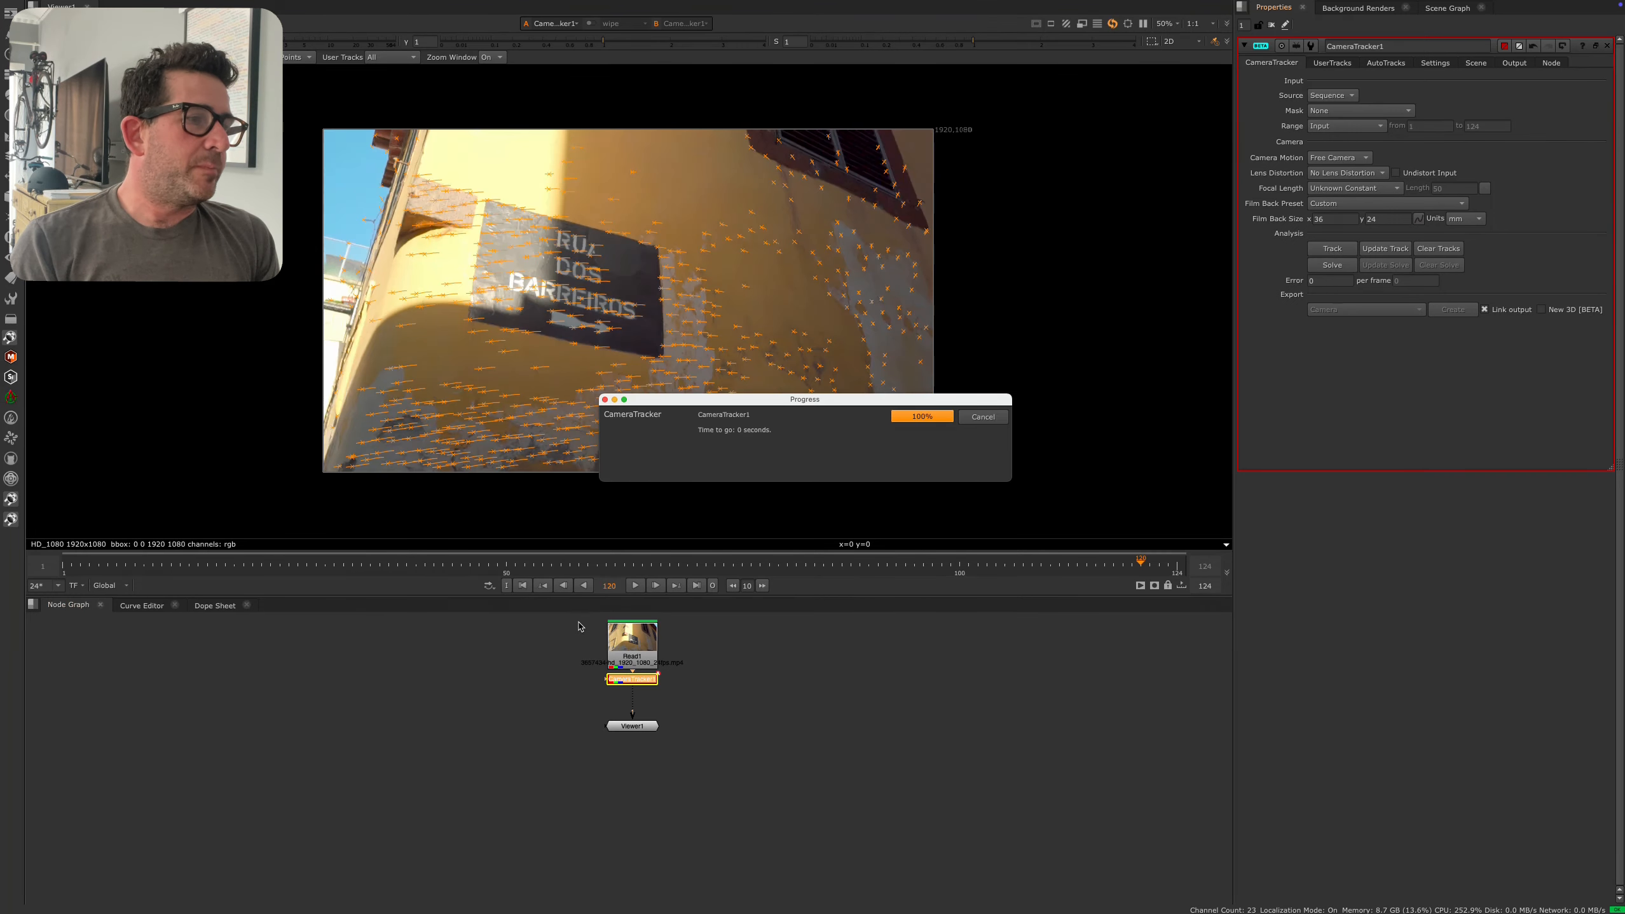
drag(636, 679, 632, 685)
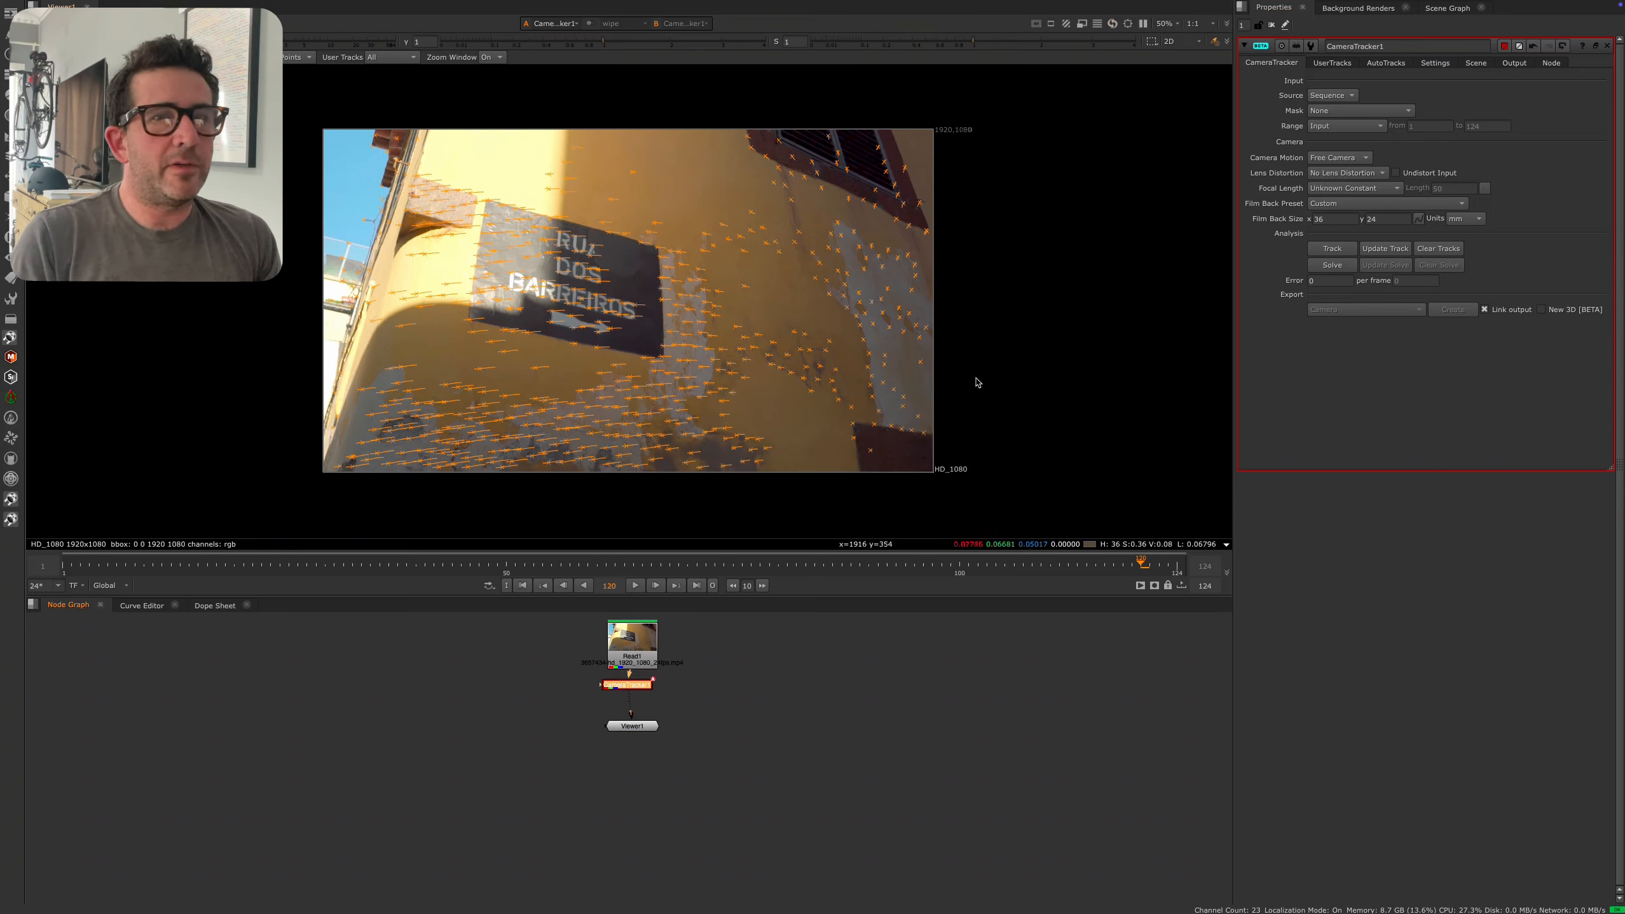
click(1332, 266)
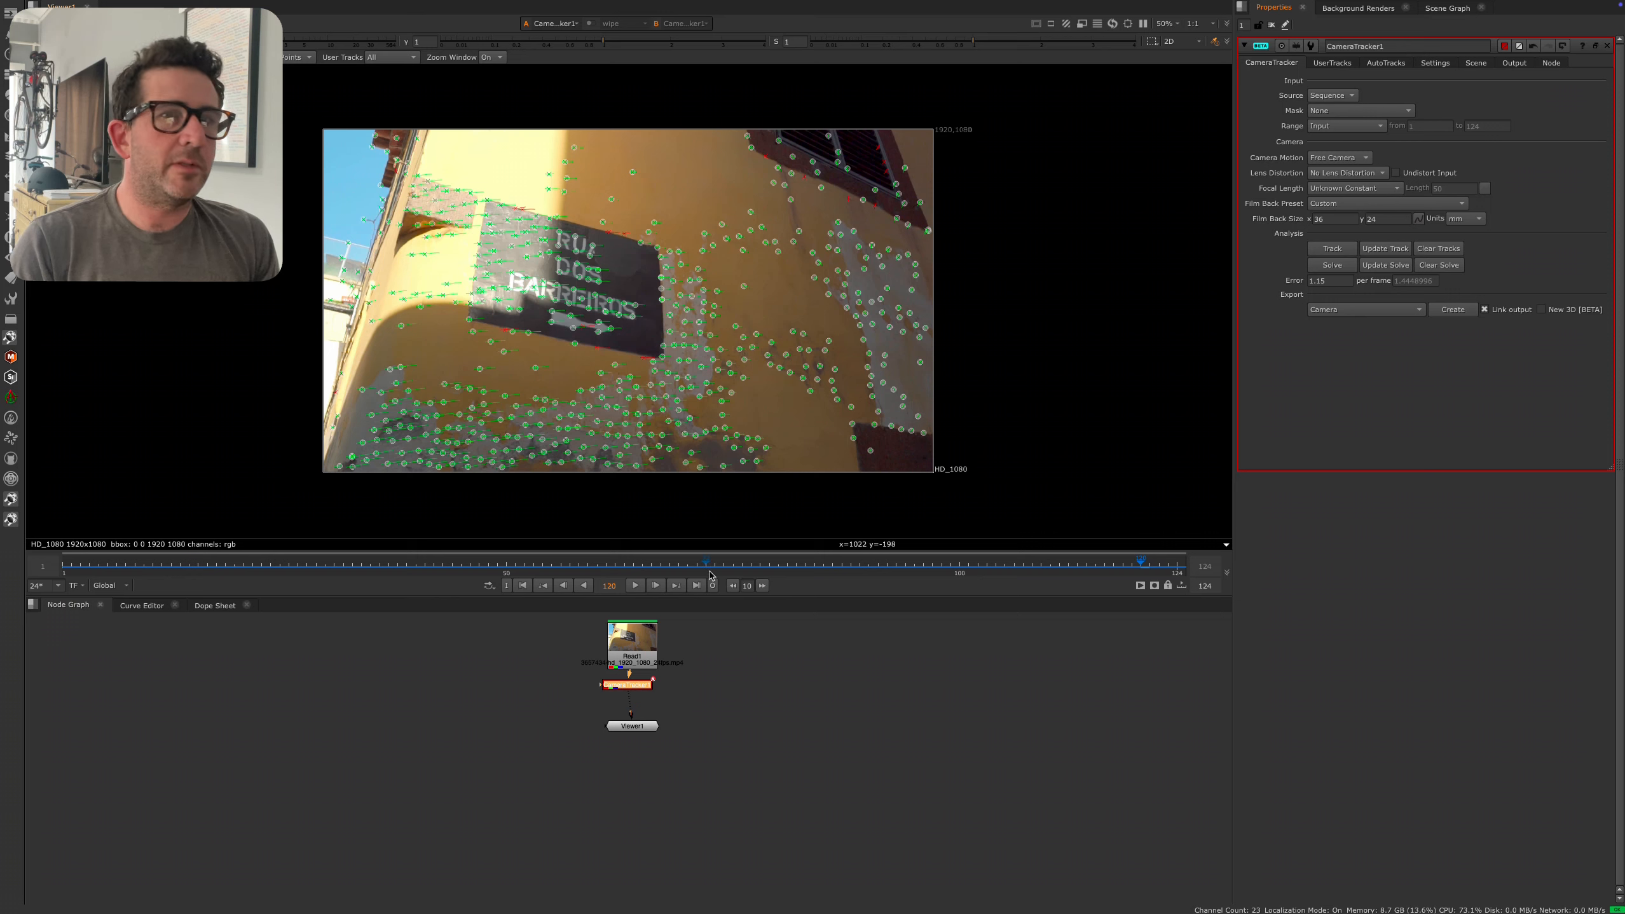
- Set the auto-tracks' Max Track Error to 1.5 and Max Error to 2
click(1382, 64)
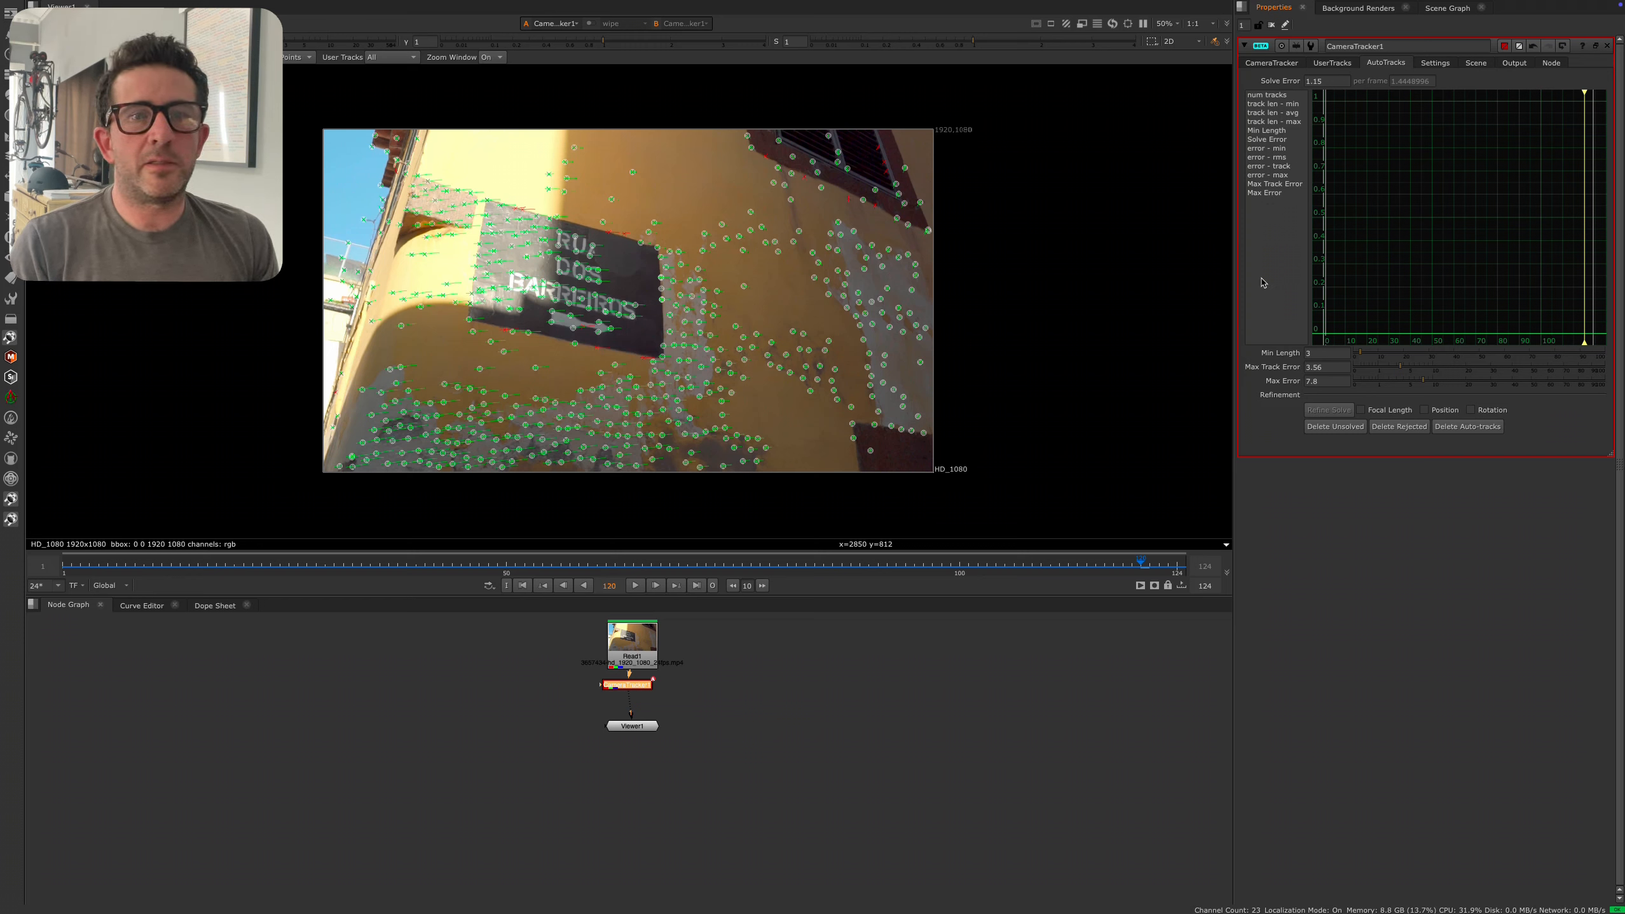
drag(1334, 368, 1275, 374)
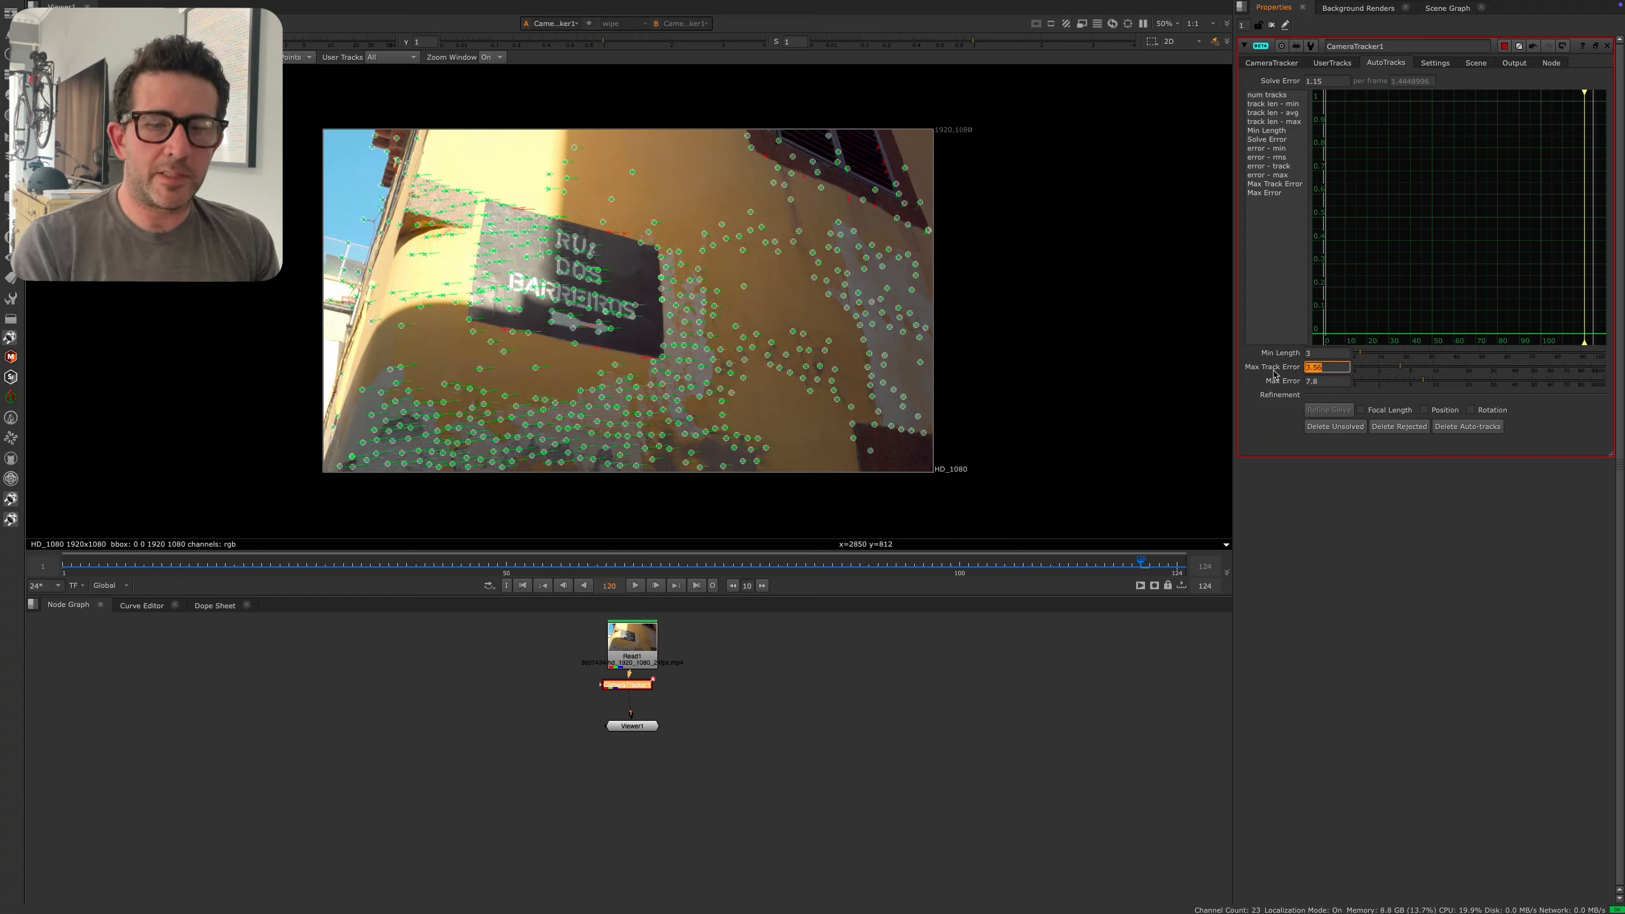
text(1.5)
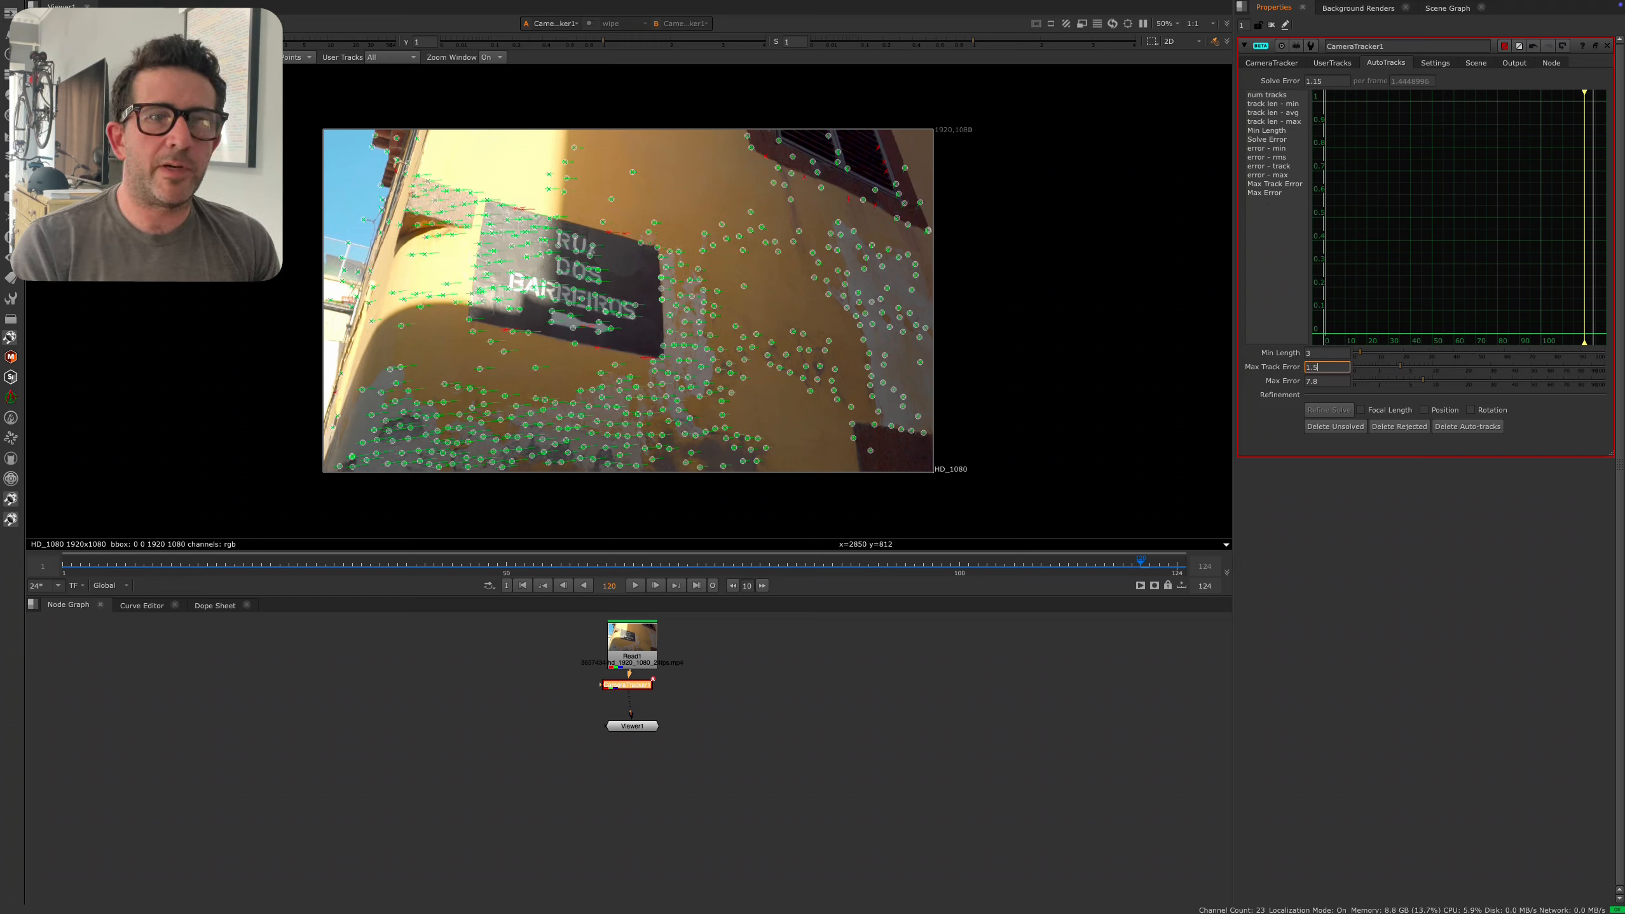
key(Tab)
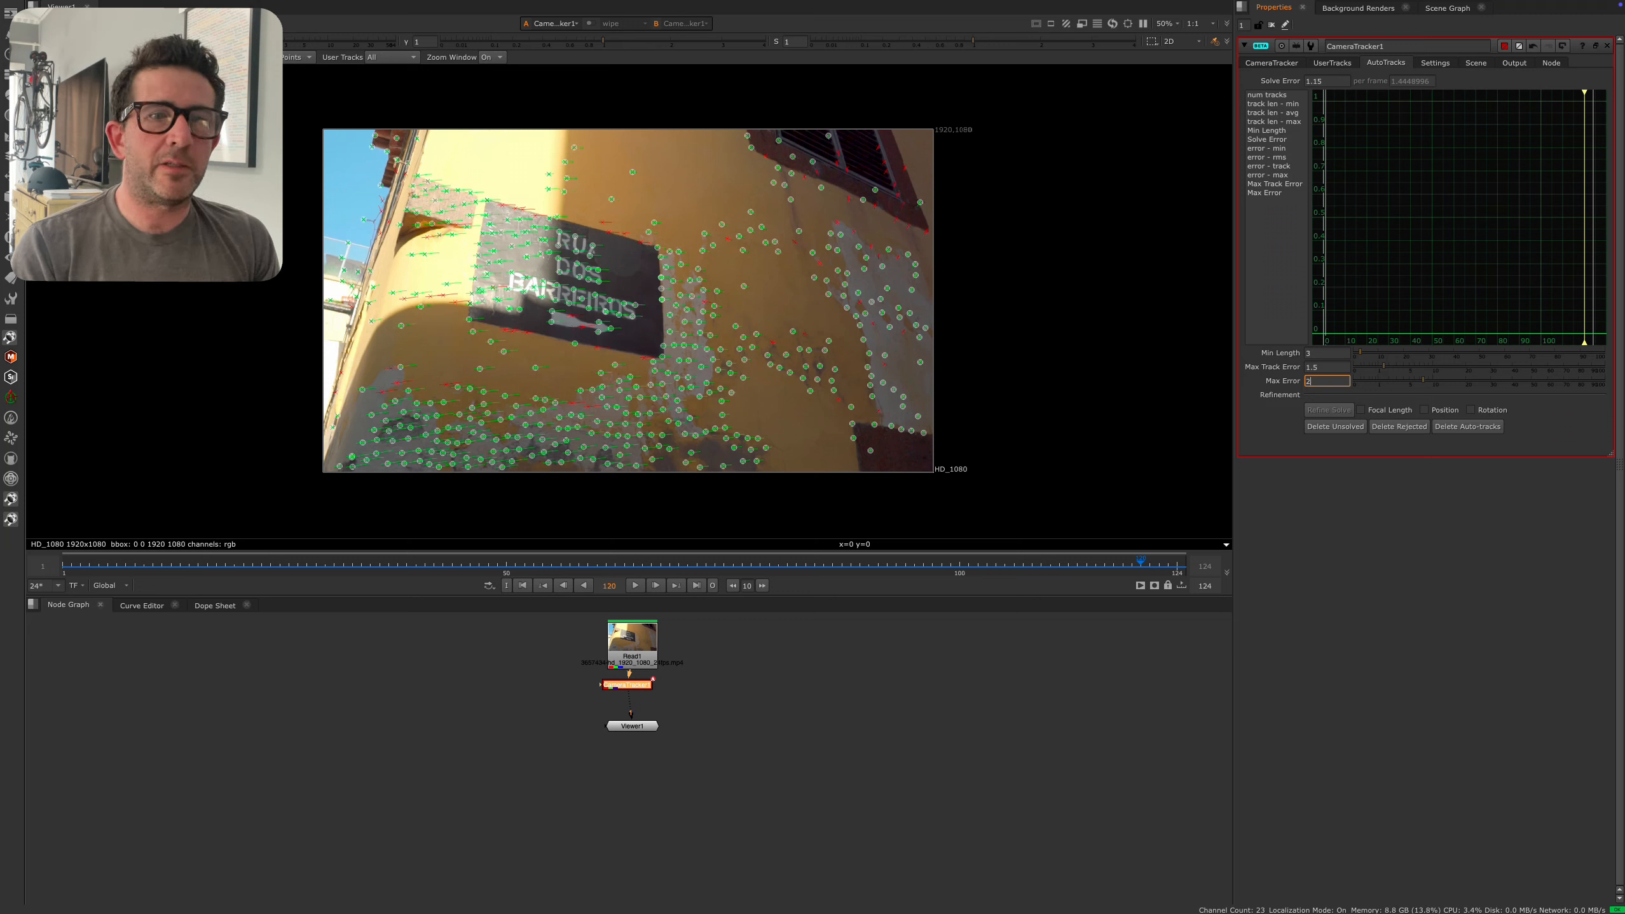
key(Return)
- Delete the unsolved and the rejected tracks
click(1335, 427)
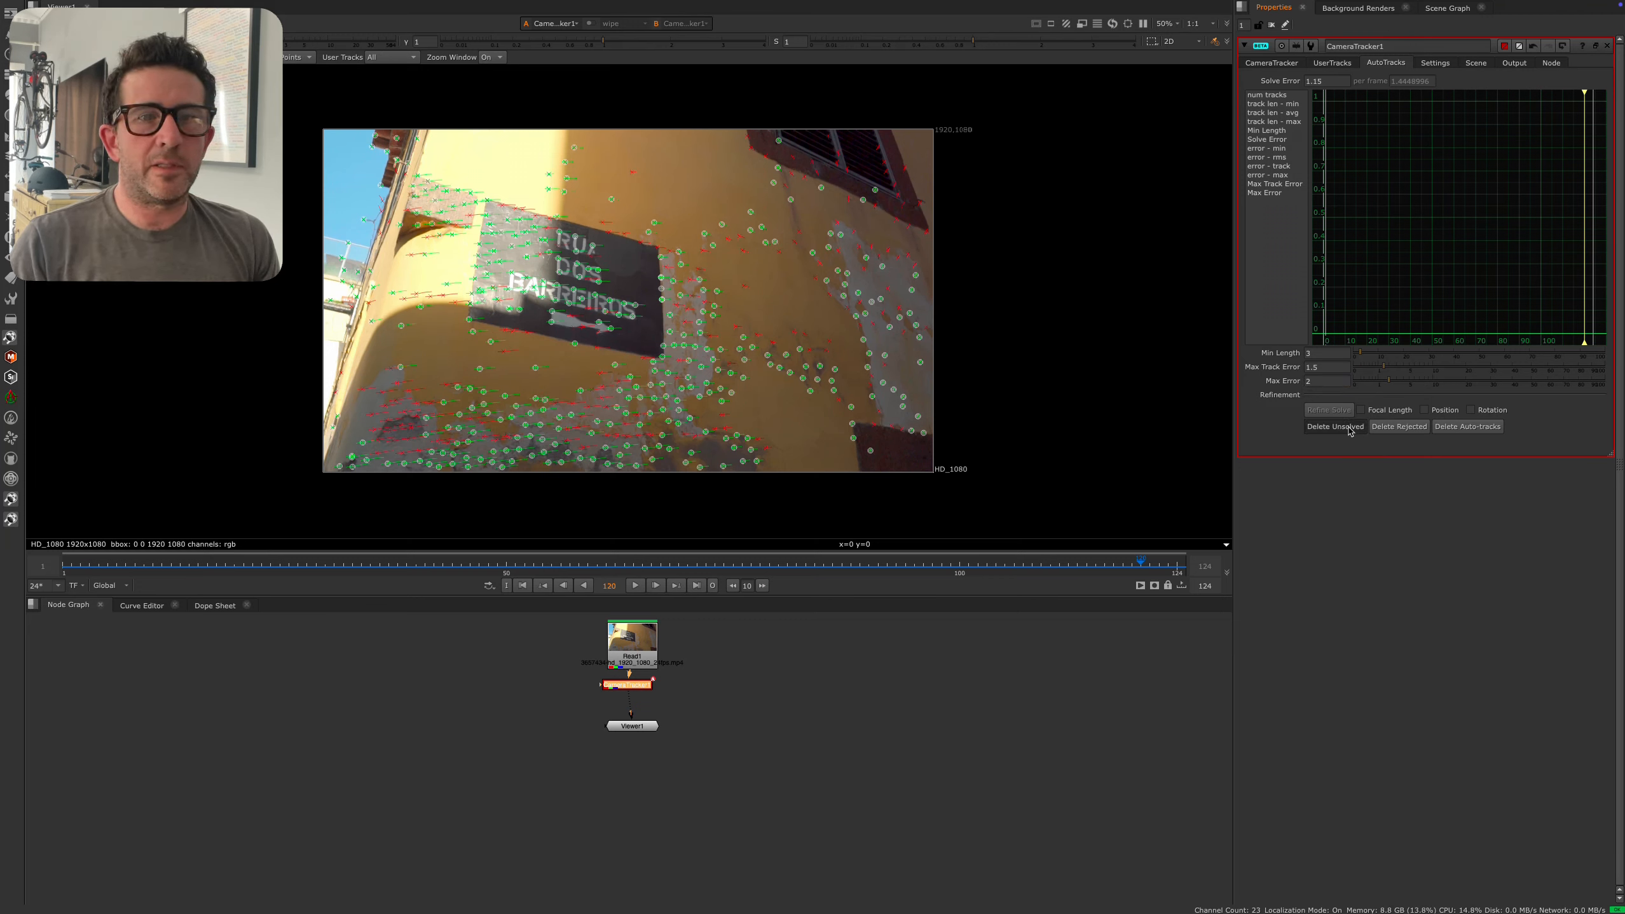
click(843, 463)
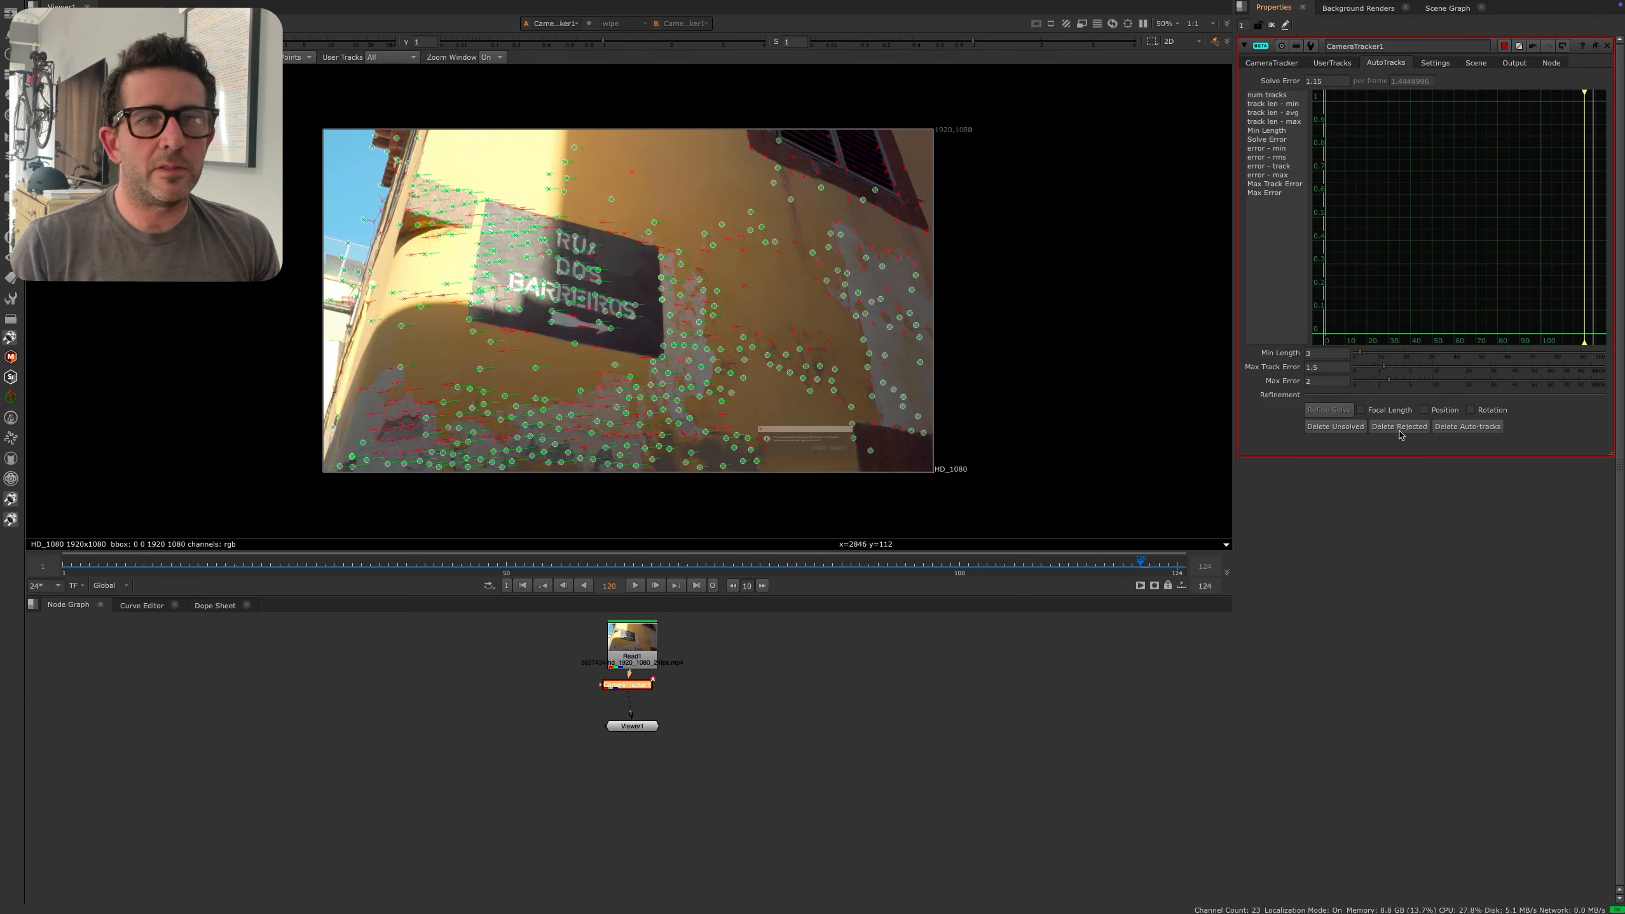
click(1400, 427)
click(838, 466)
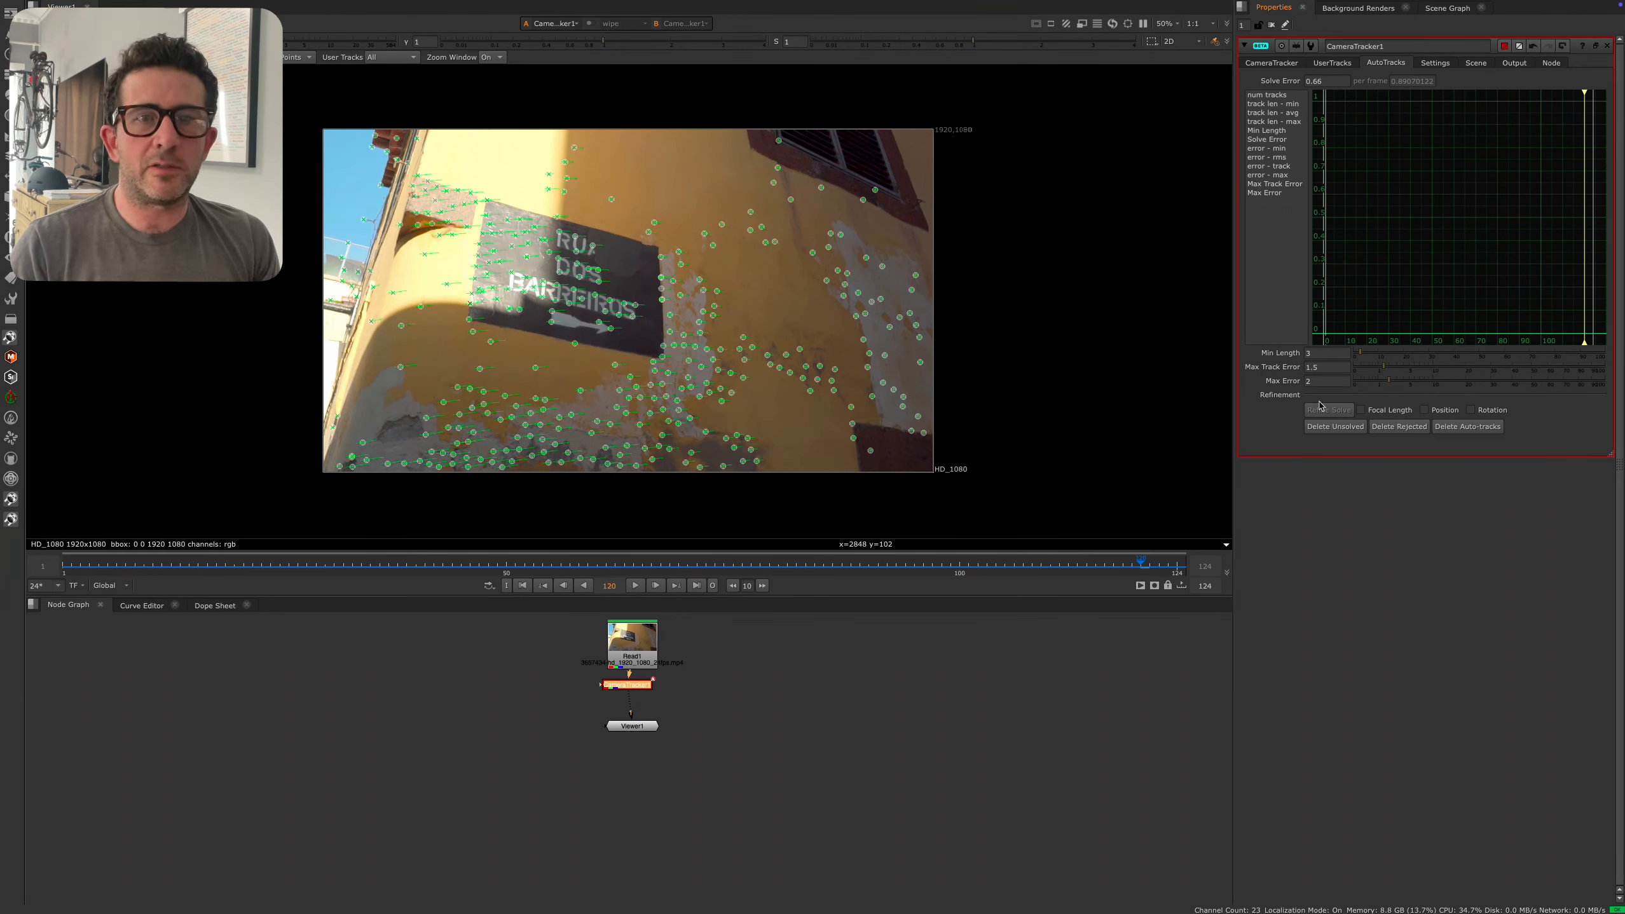
- Refine the solve for focal length, position and rotation, and delete any remaining rejected tracks
click(1362, 410)
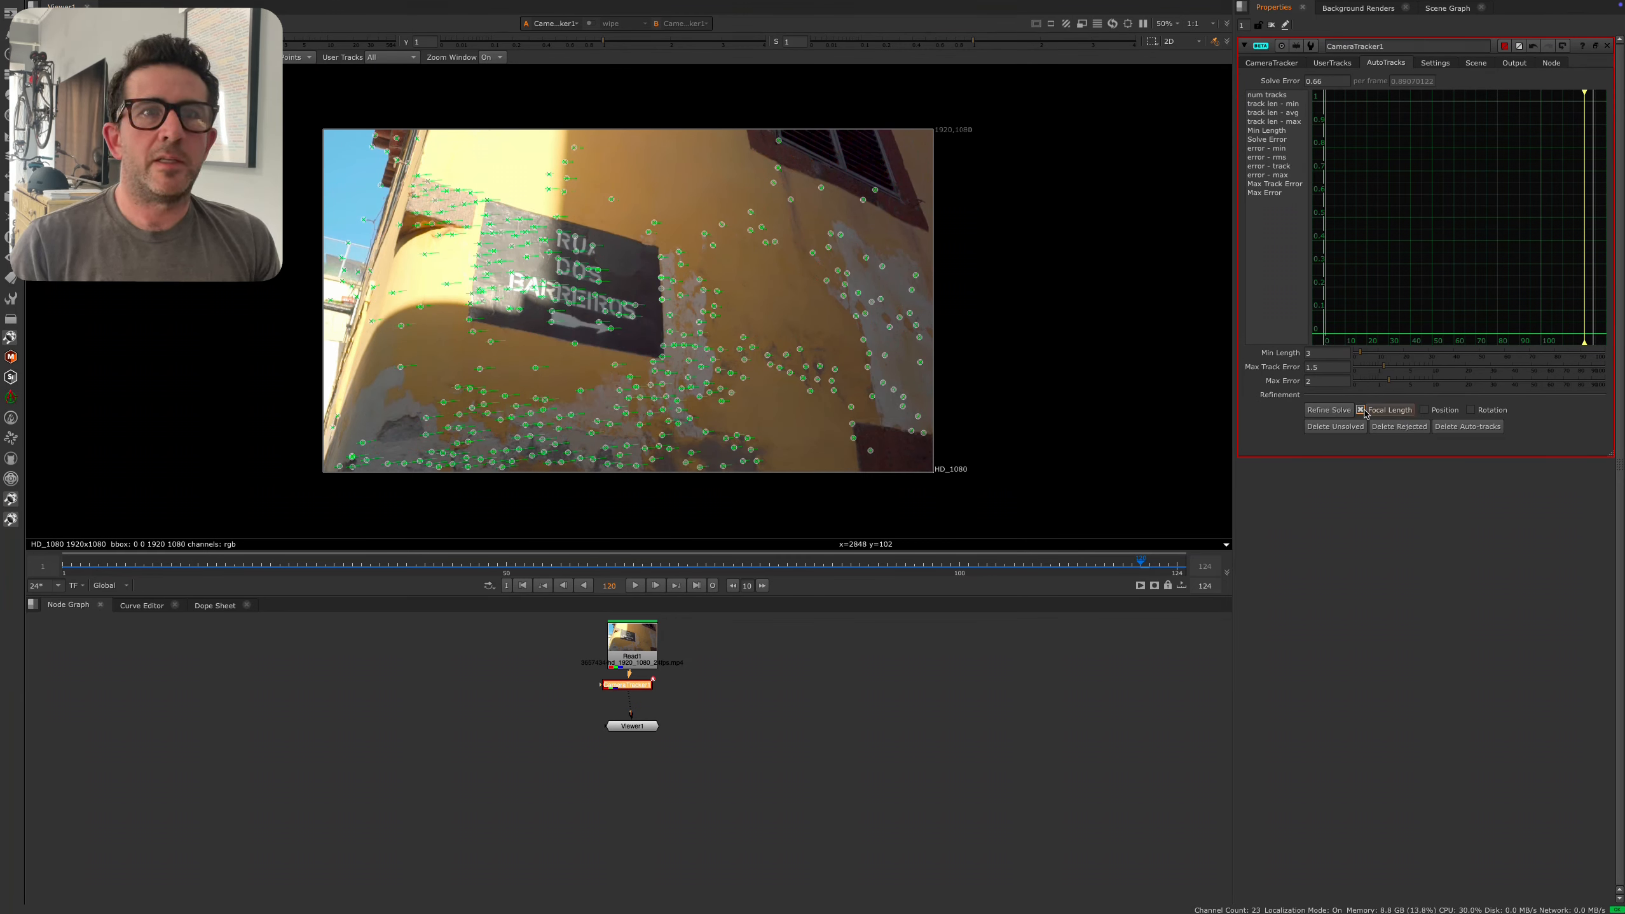
click(1426, 410)
click(1470, 410)
click(1325, 412)
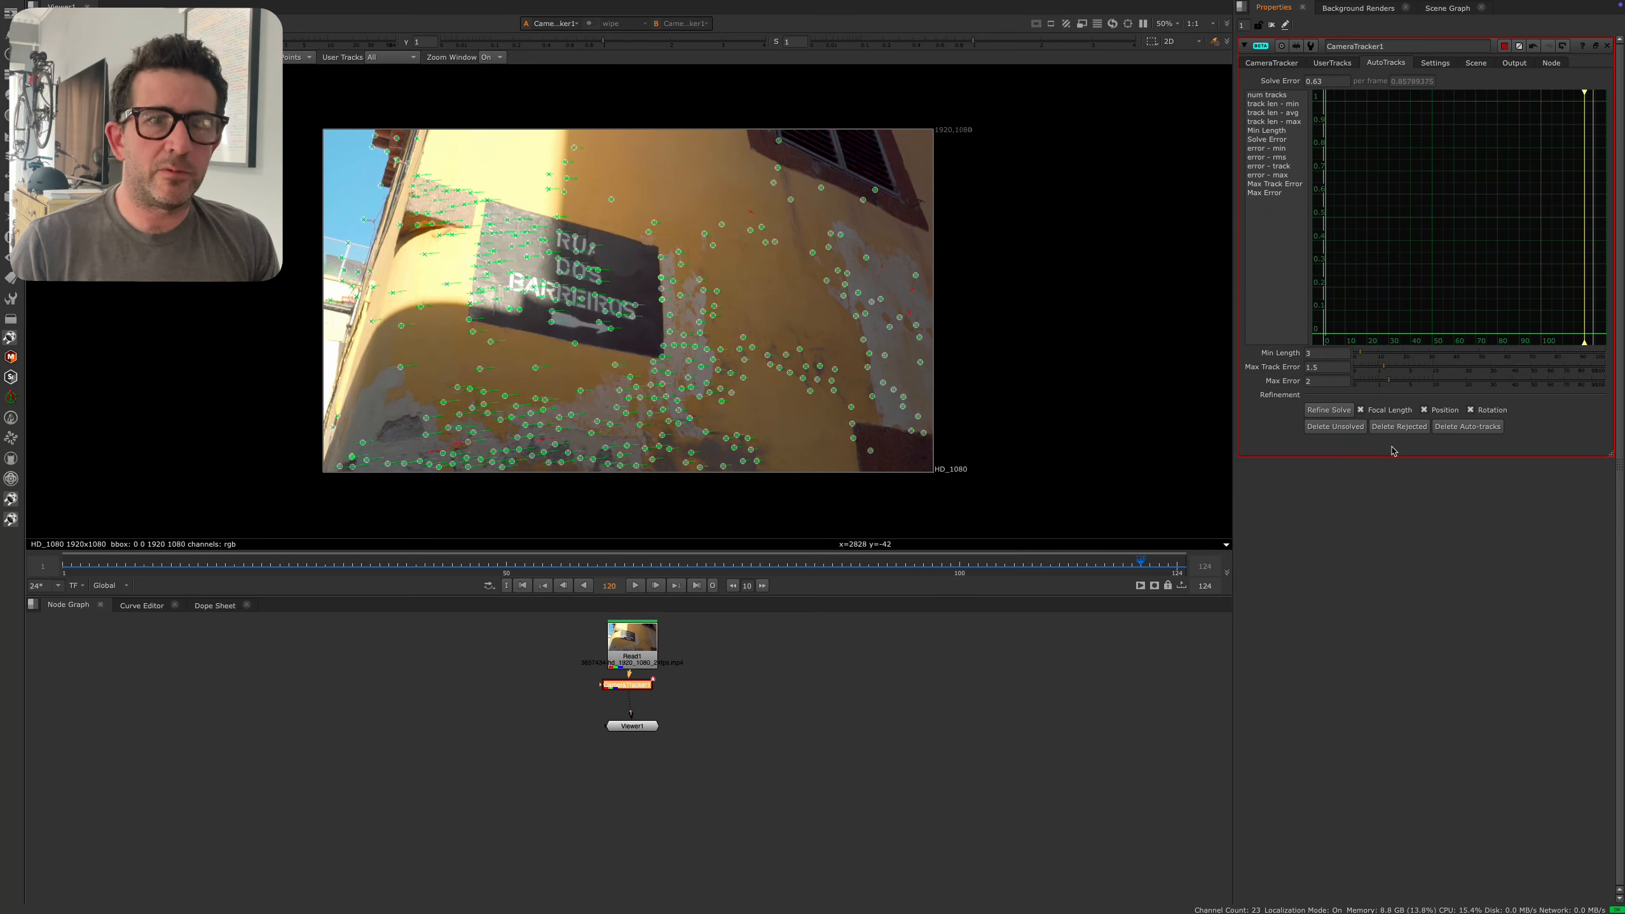
click(1398, 426)
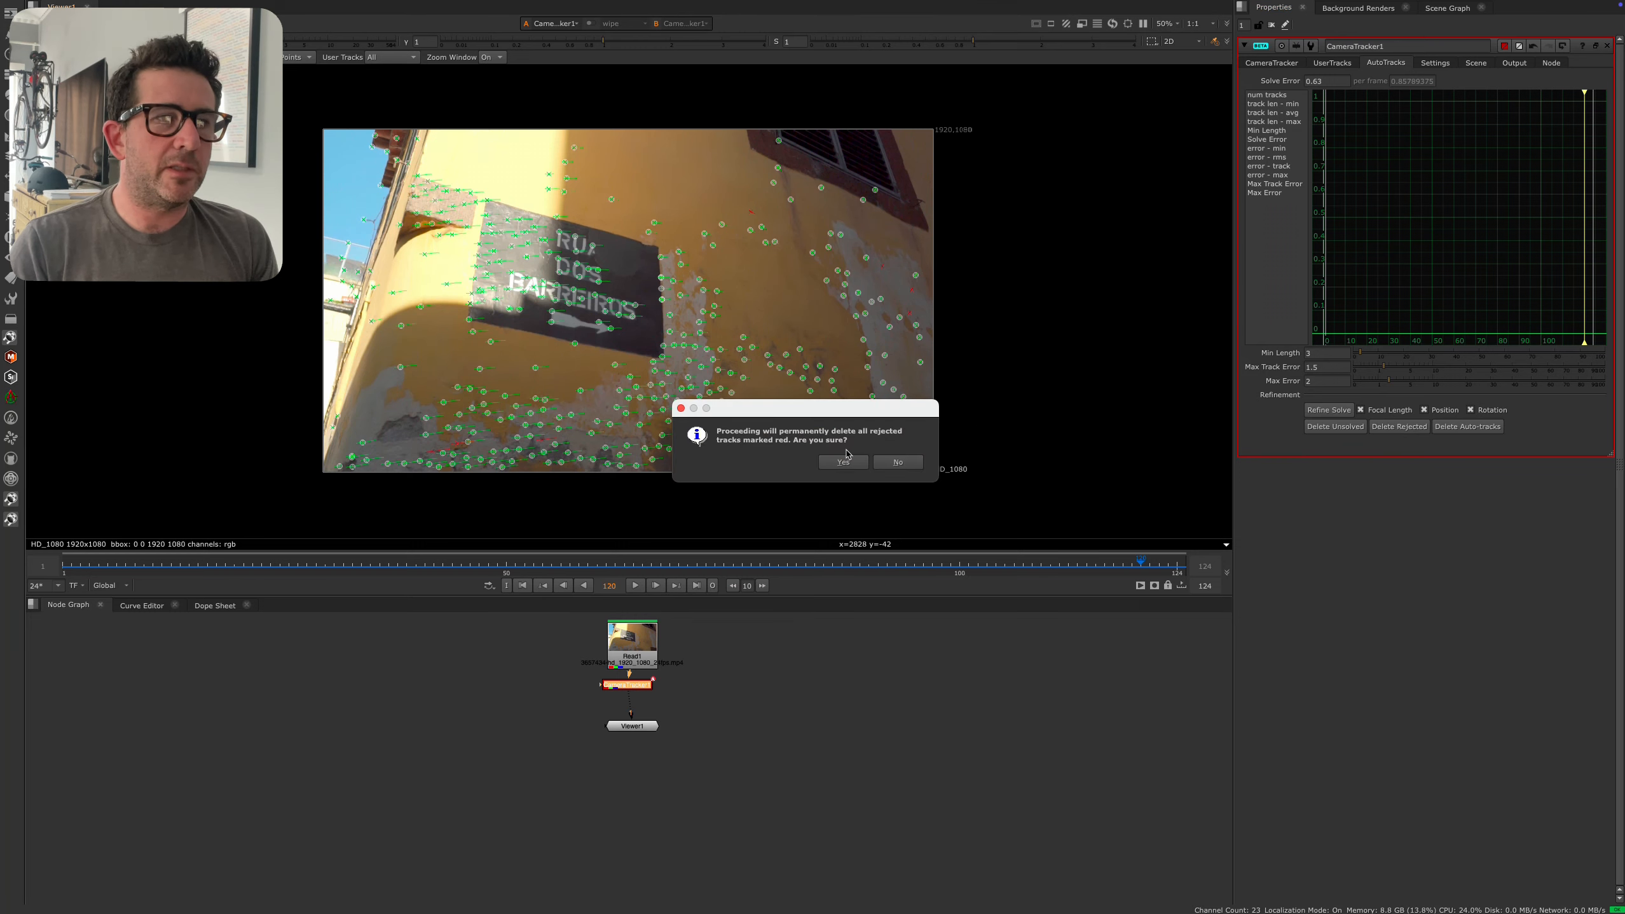
click(843, 465)
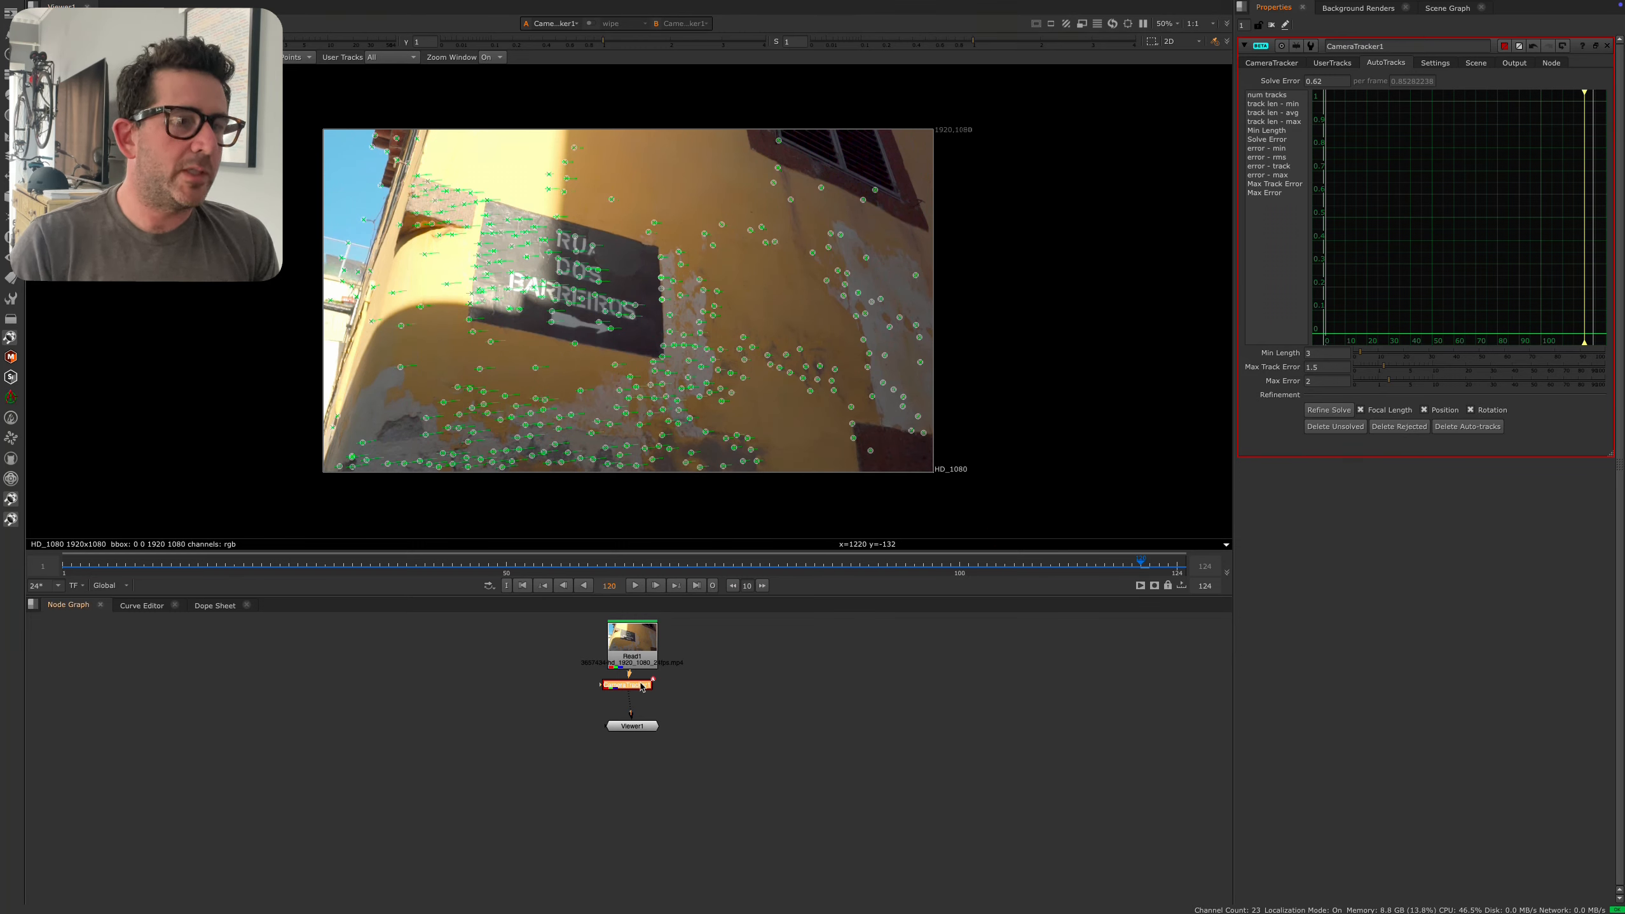
- Play back the clip with the solved tracks overlaid to check how well they stick
drag(633, 688, 639, 692)
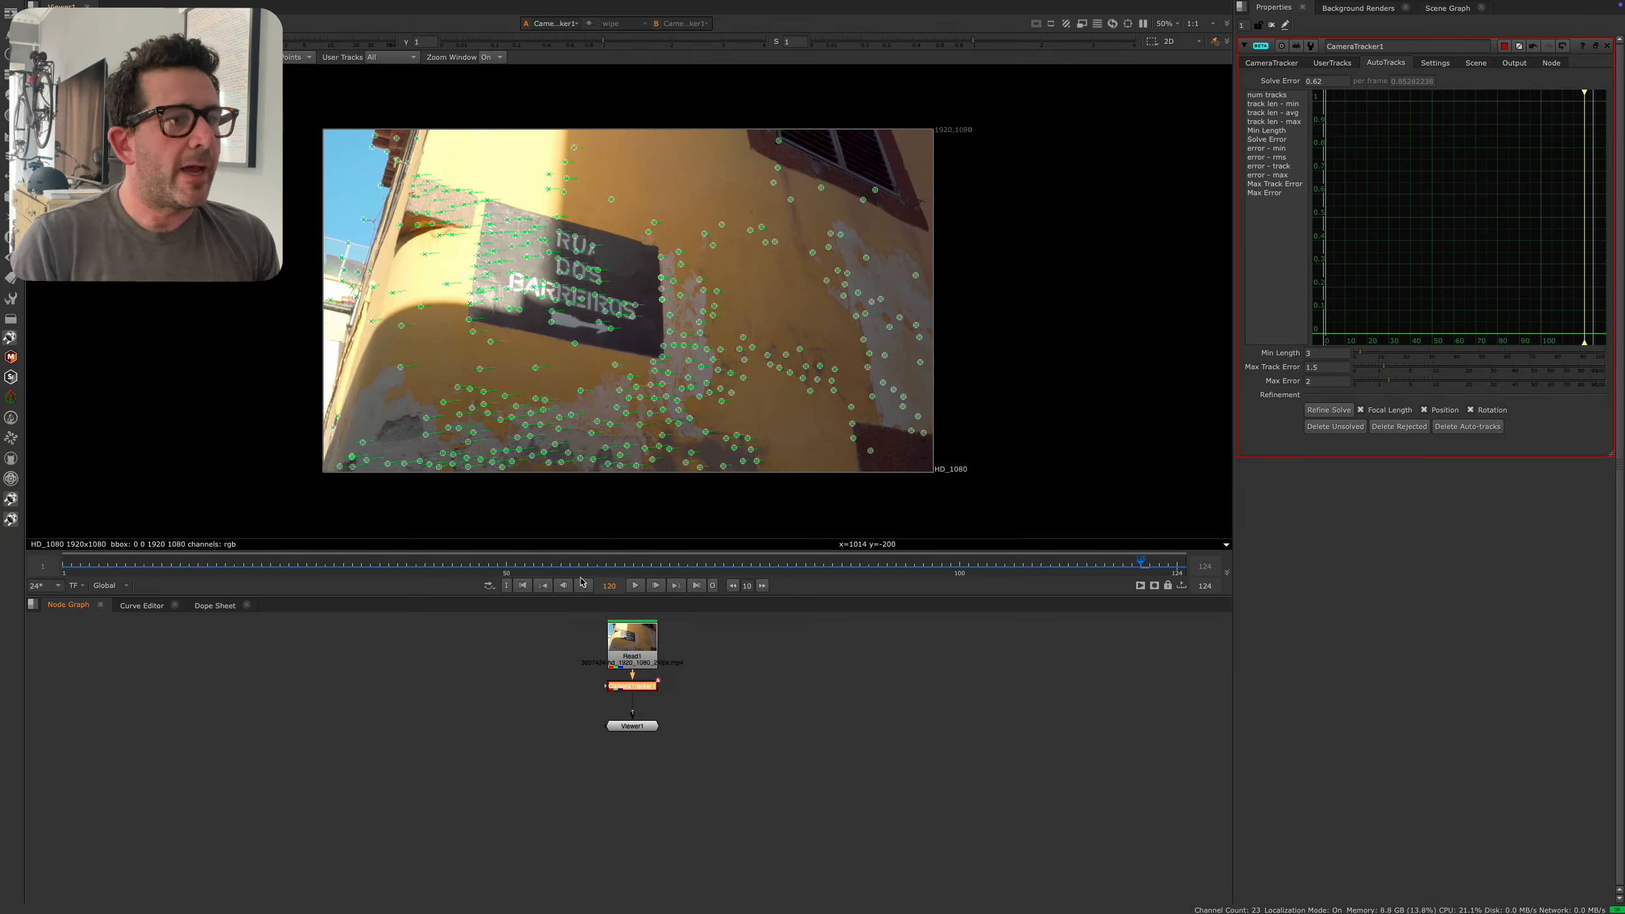
click(636, 590)
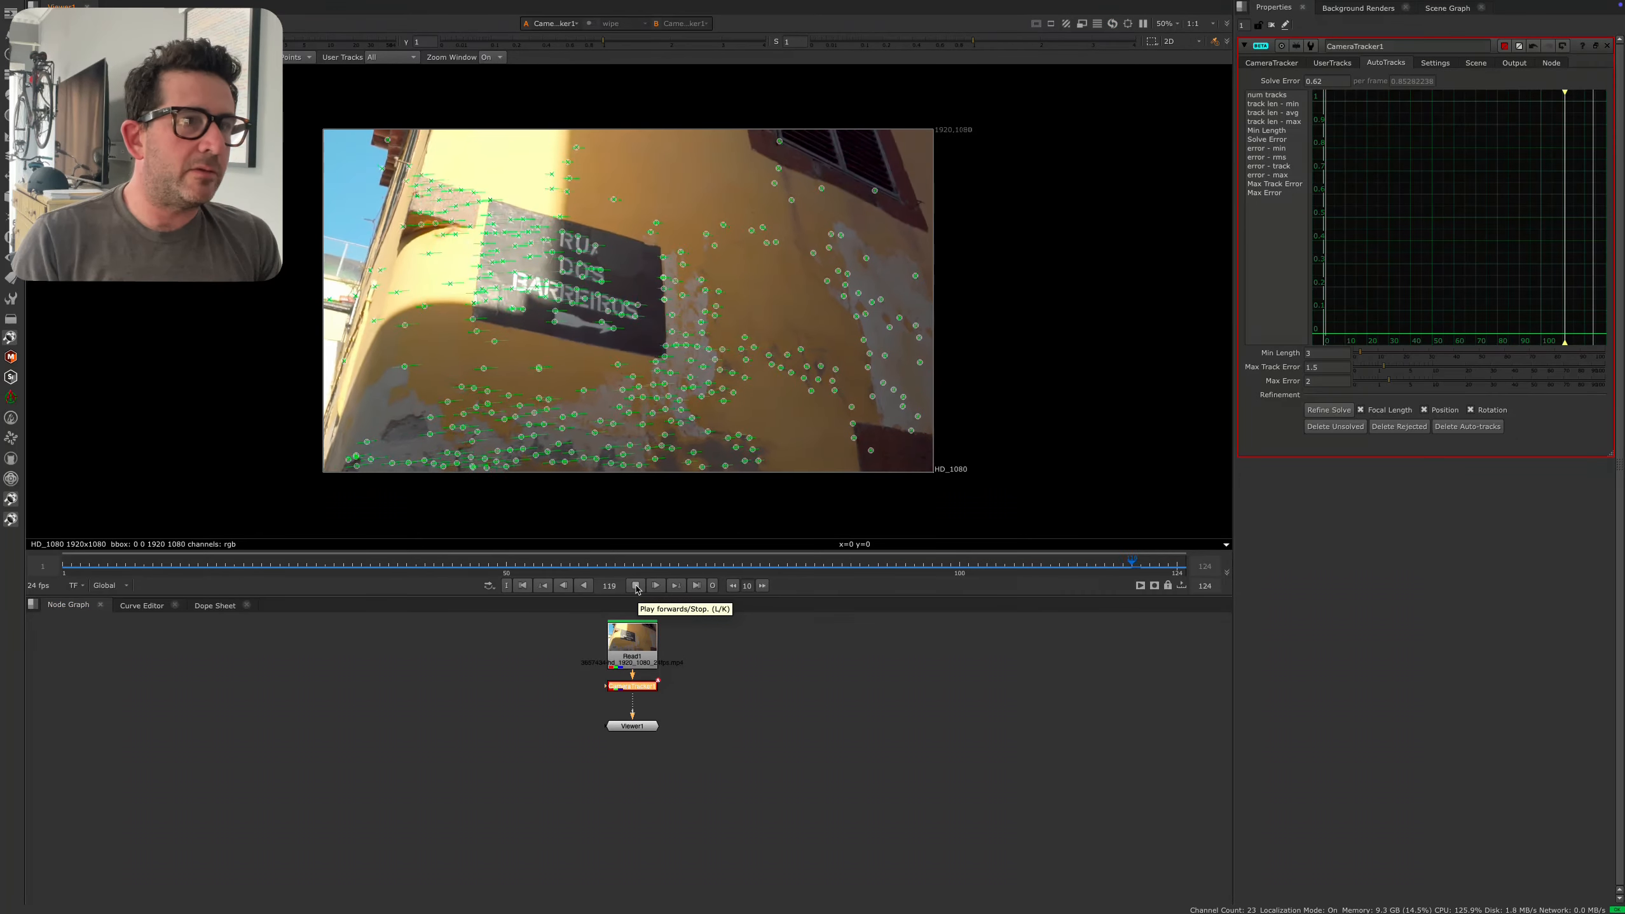
click(636, 589)
- Move the Viewer node well below the CameraTracker node to make room for new nodes
drag(633, 726, 625, 819)
click(644, 690)
drag(637, 694, 630, 692)
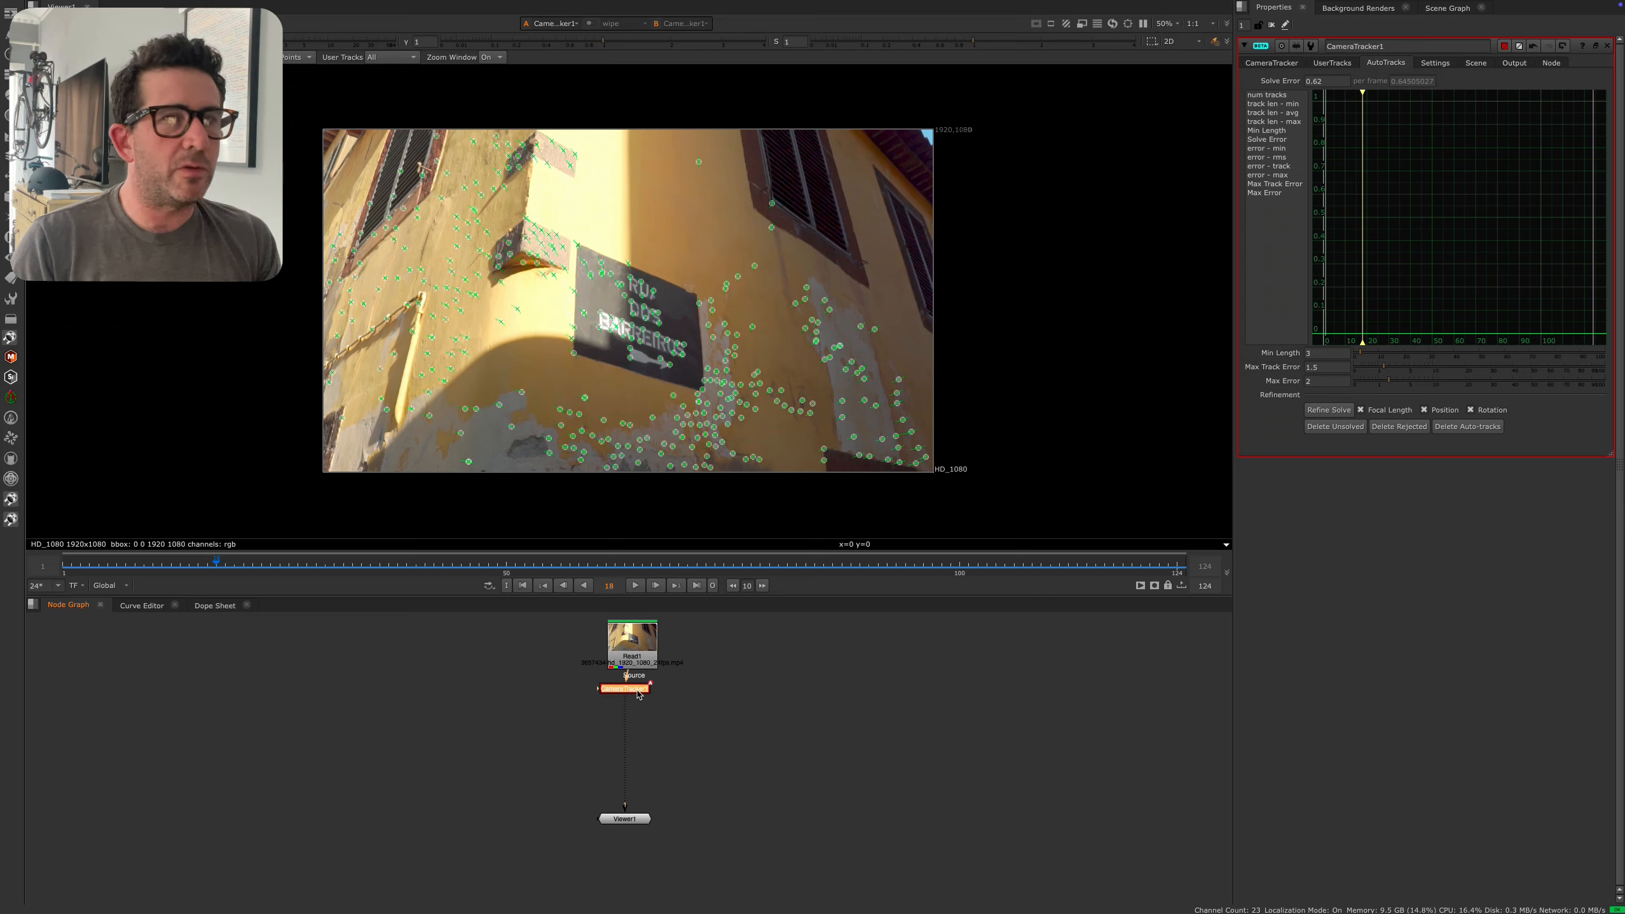
- Export the camera solve as a Scene with its output linked
click(1288, 64)
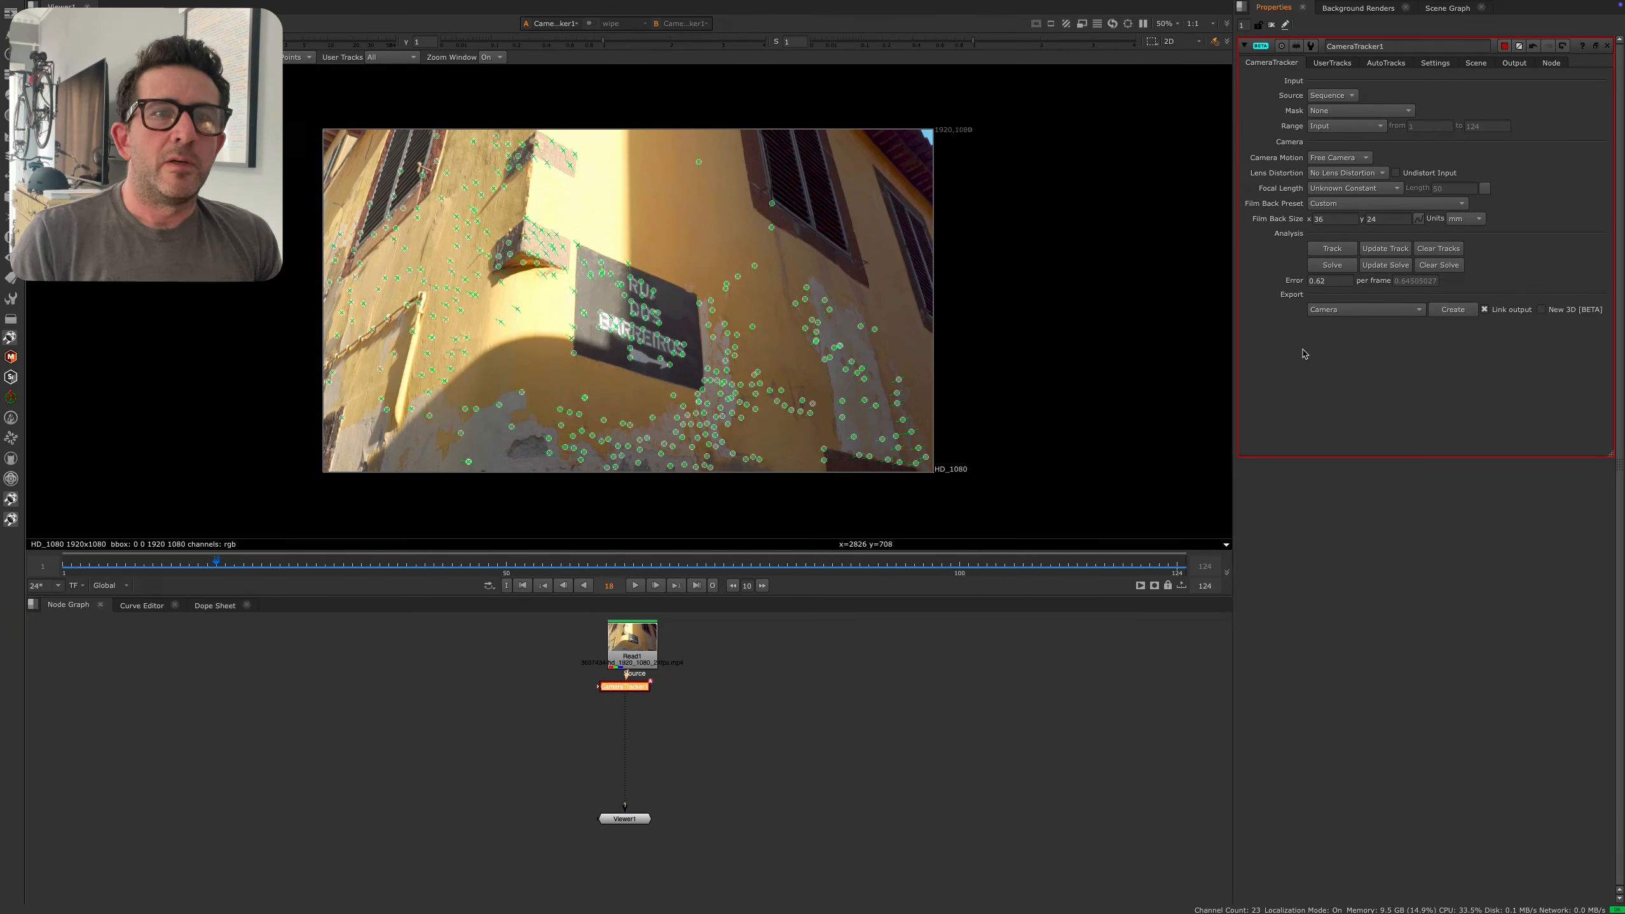
click(1374, 313)
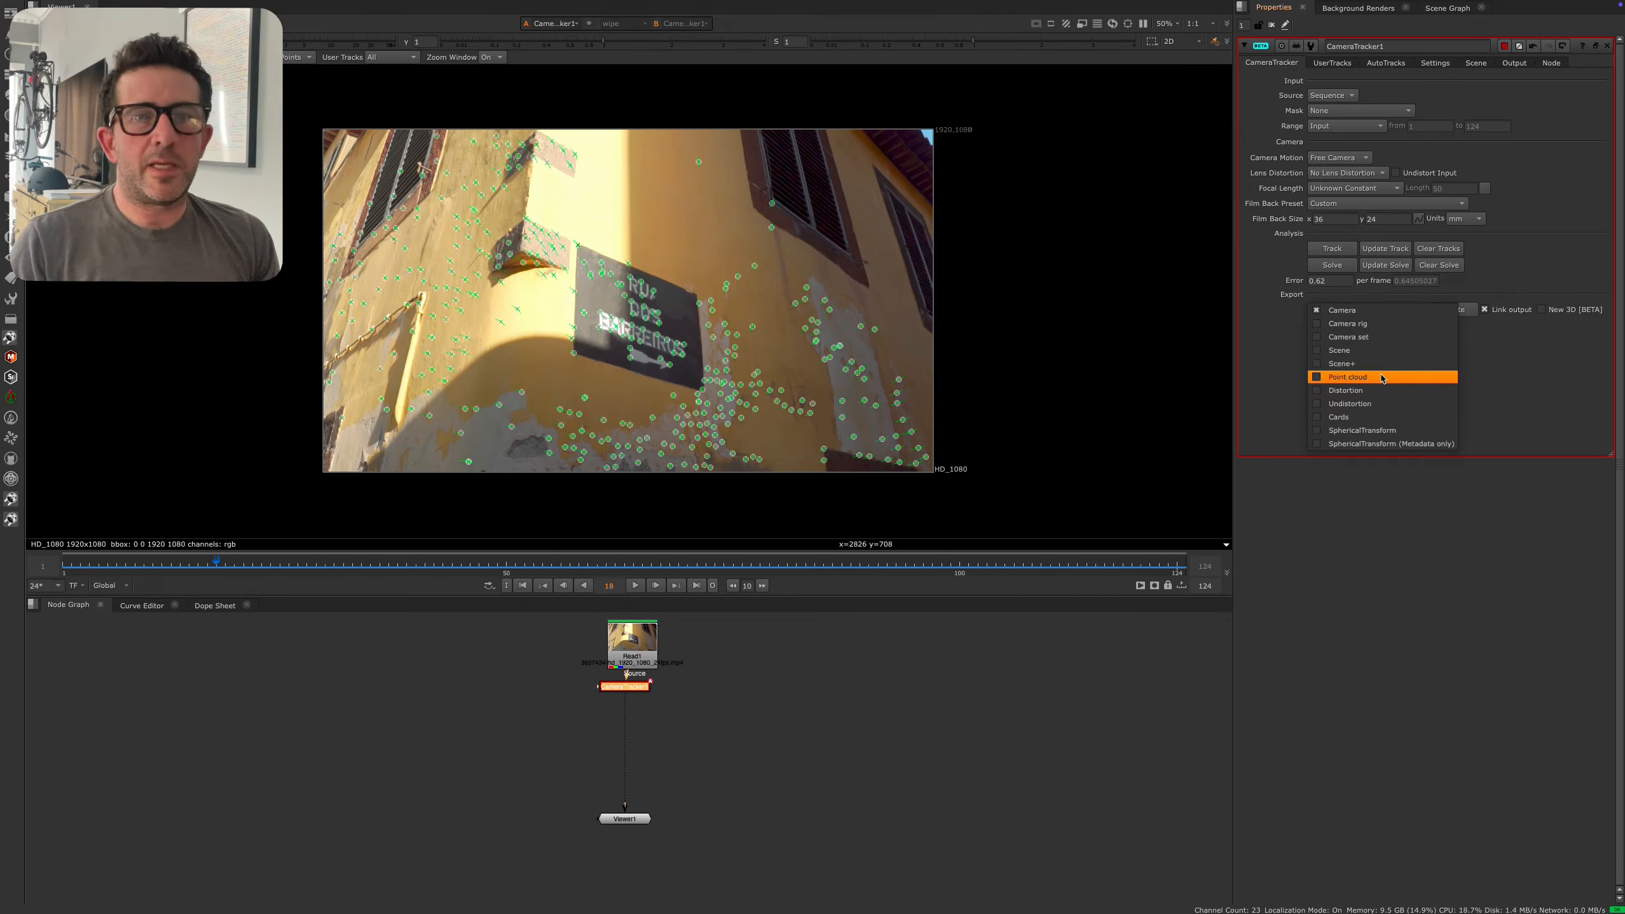
click(1385, 351)
click(1465, 309)
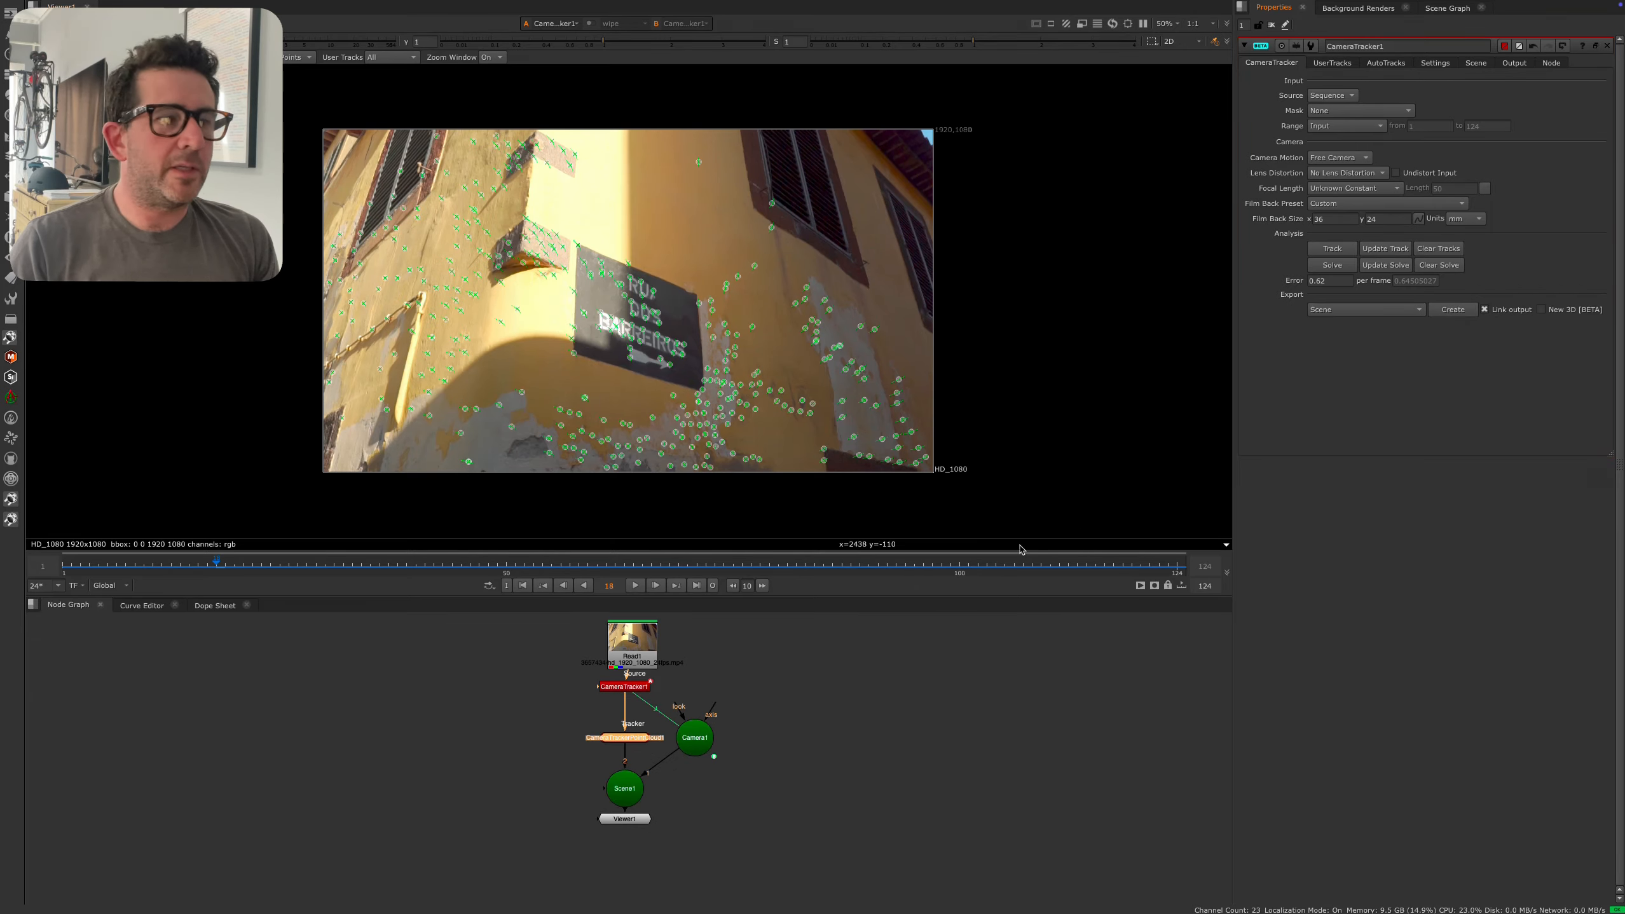
- Show the exported scene in the 3D viewer and play the camera's motion around the point cloud
double_click(627, 795)
key(1)
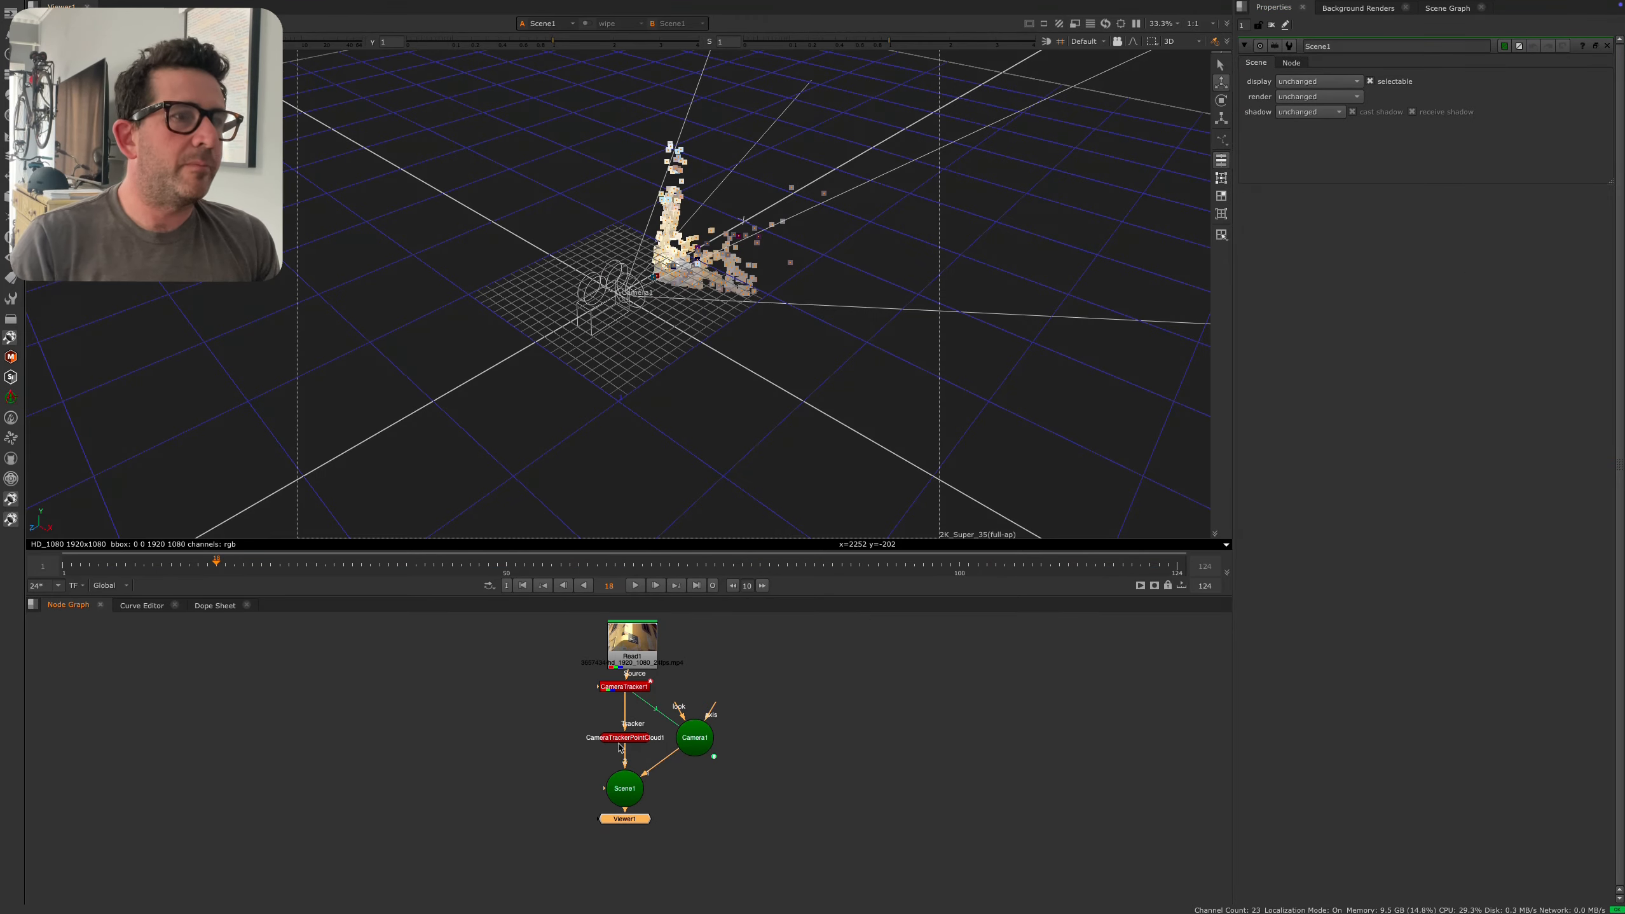
scroll(778, 405, up, 5)
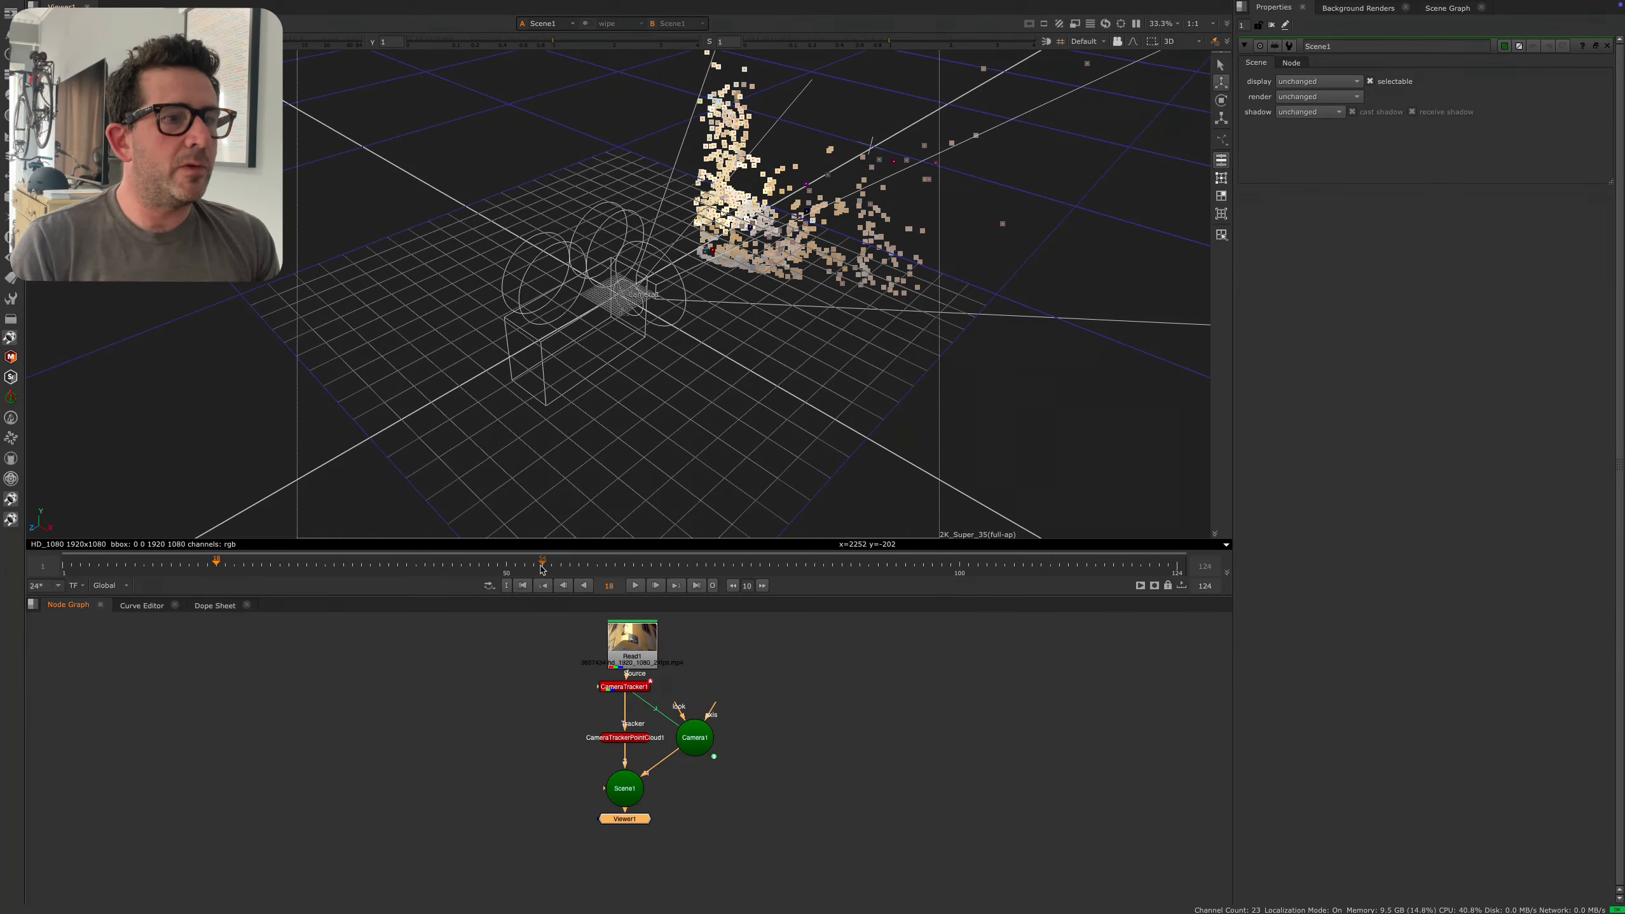
drag(541, 563, 588, 567)
click(634, 586)
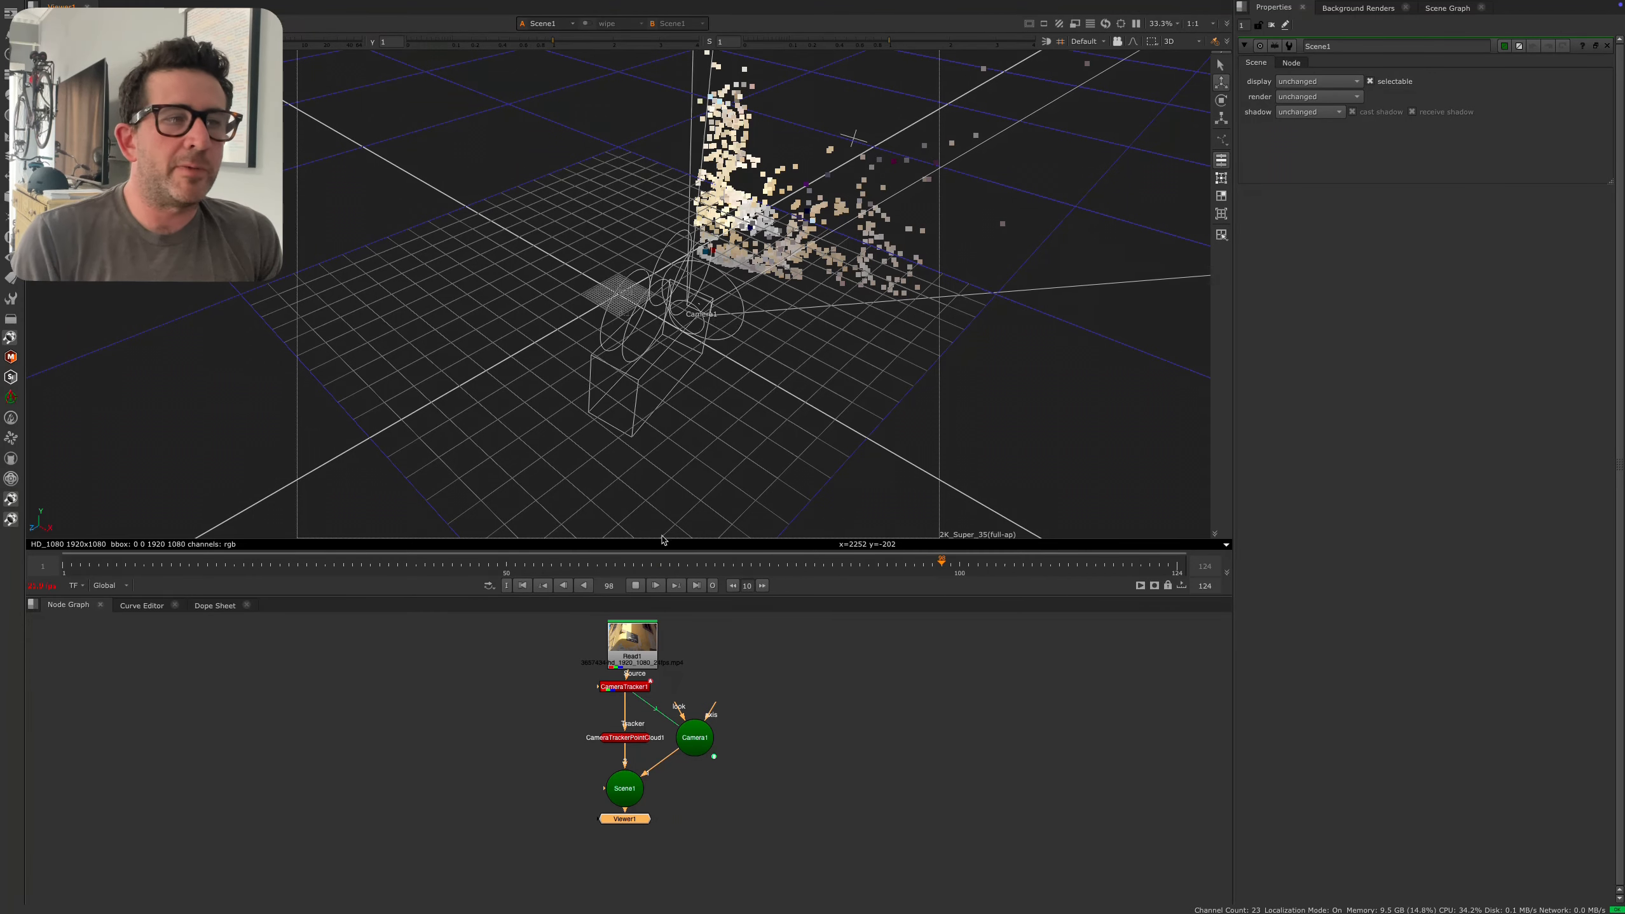
click(636, 584)
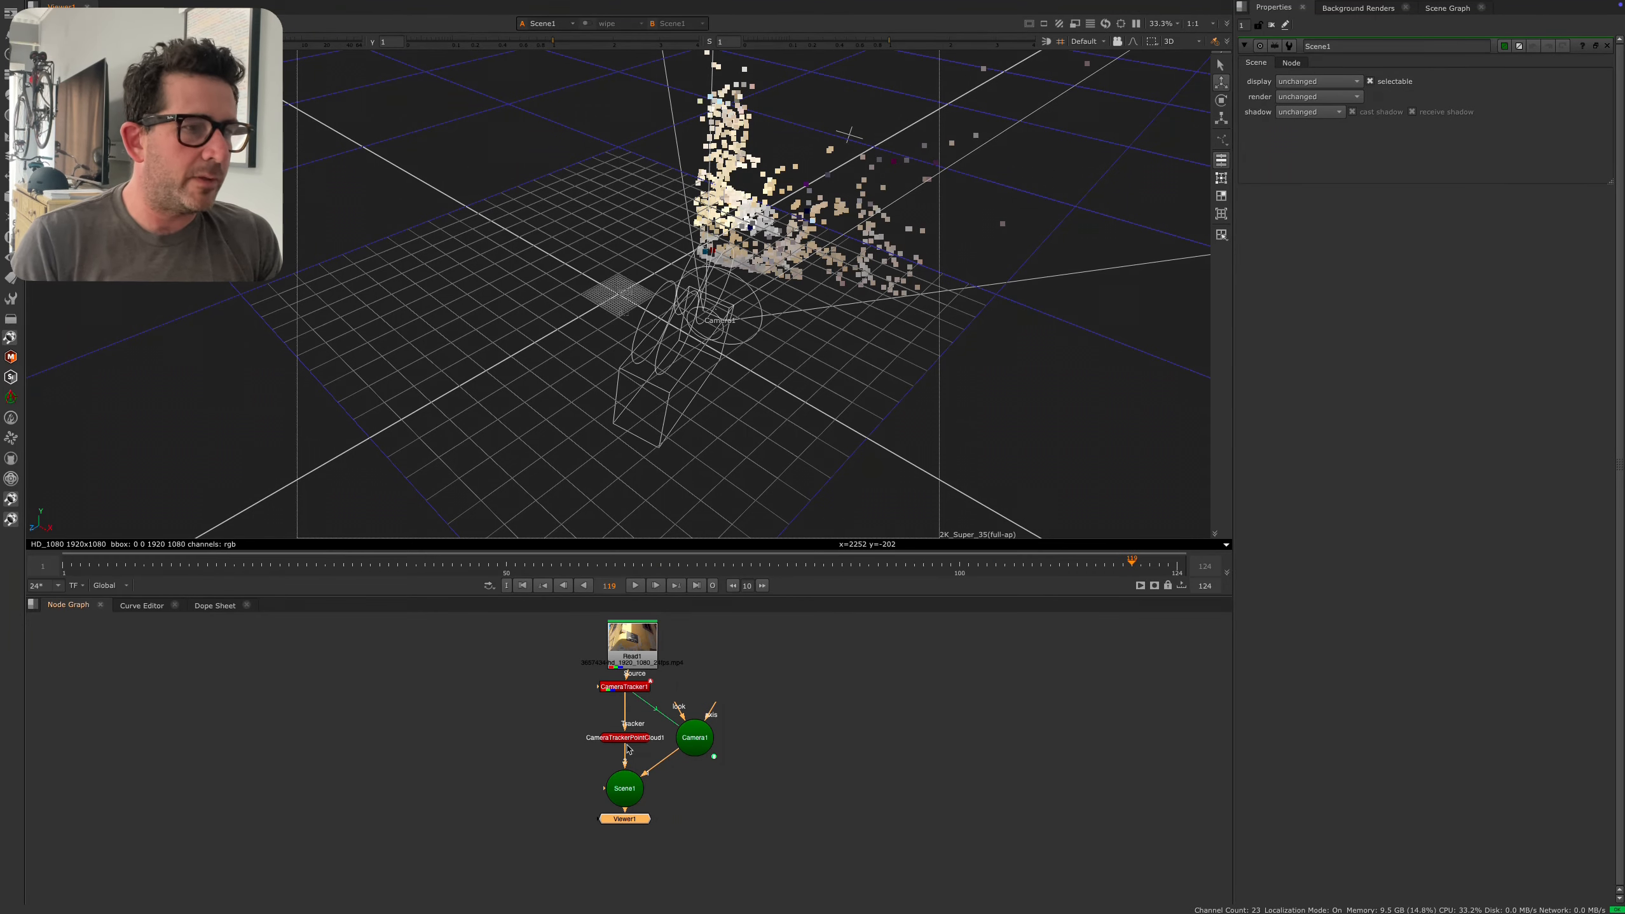
- Compare the source footage with the 3D scene in the viewer, ending on the scene
click(640, 642)
key(1)
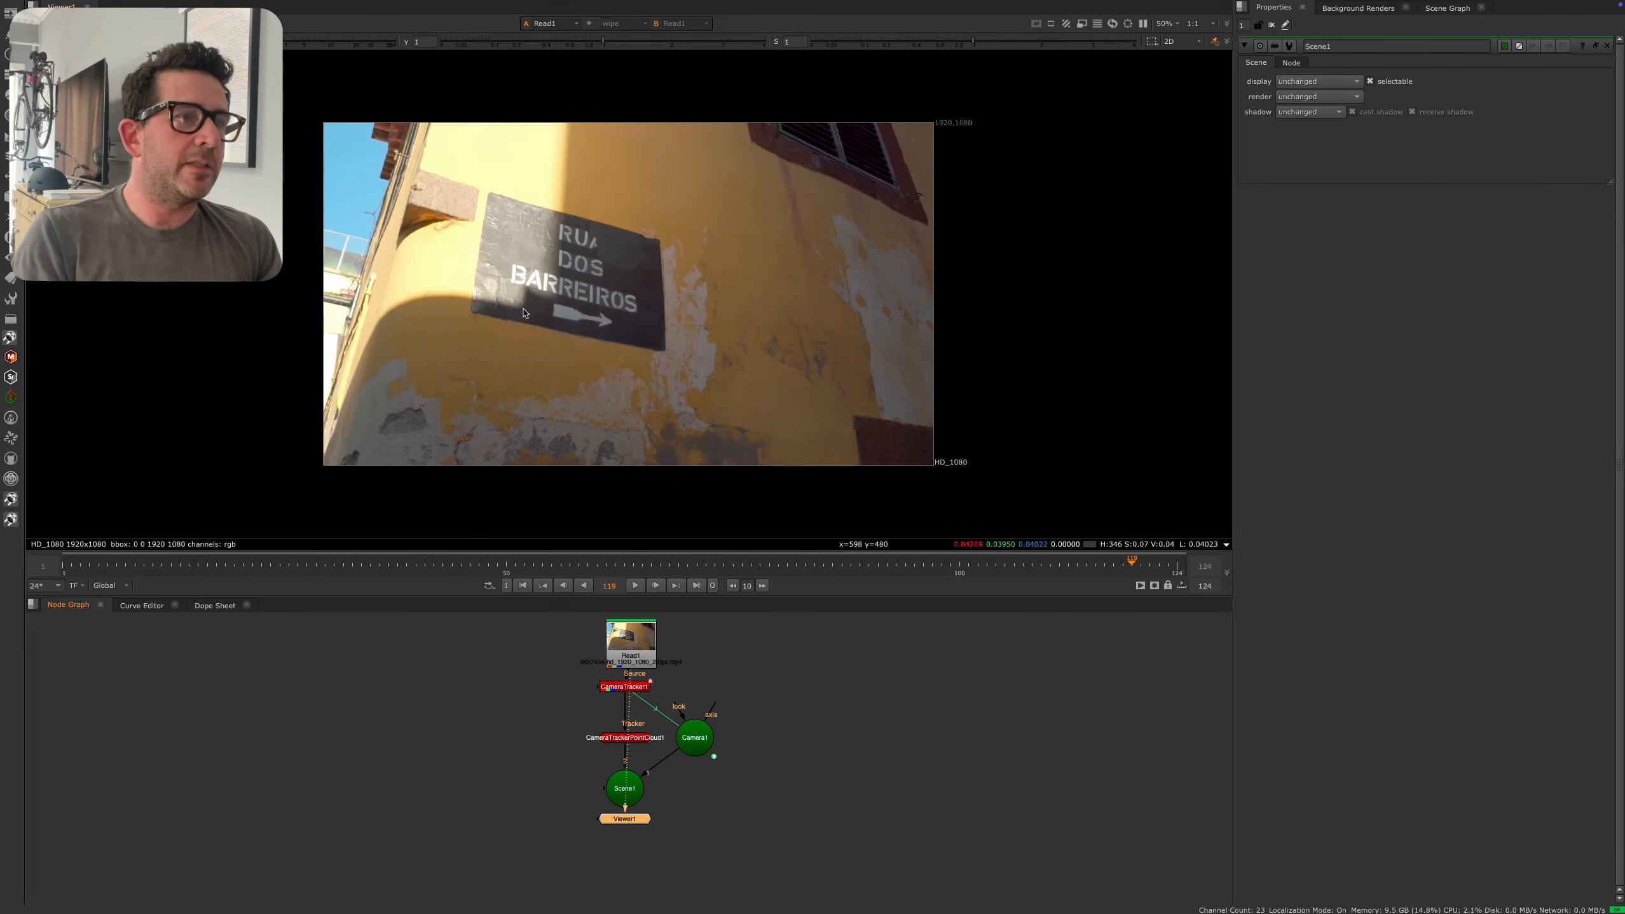
click(625, 794)
key(1)
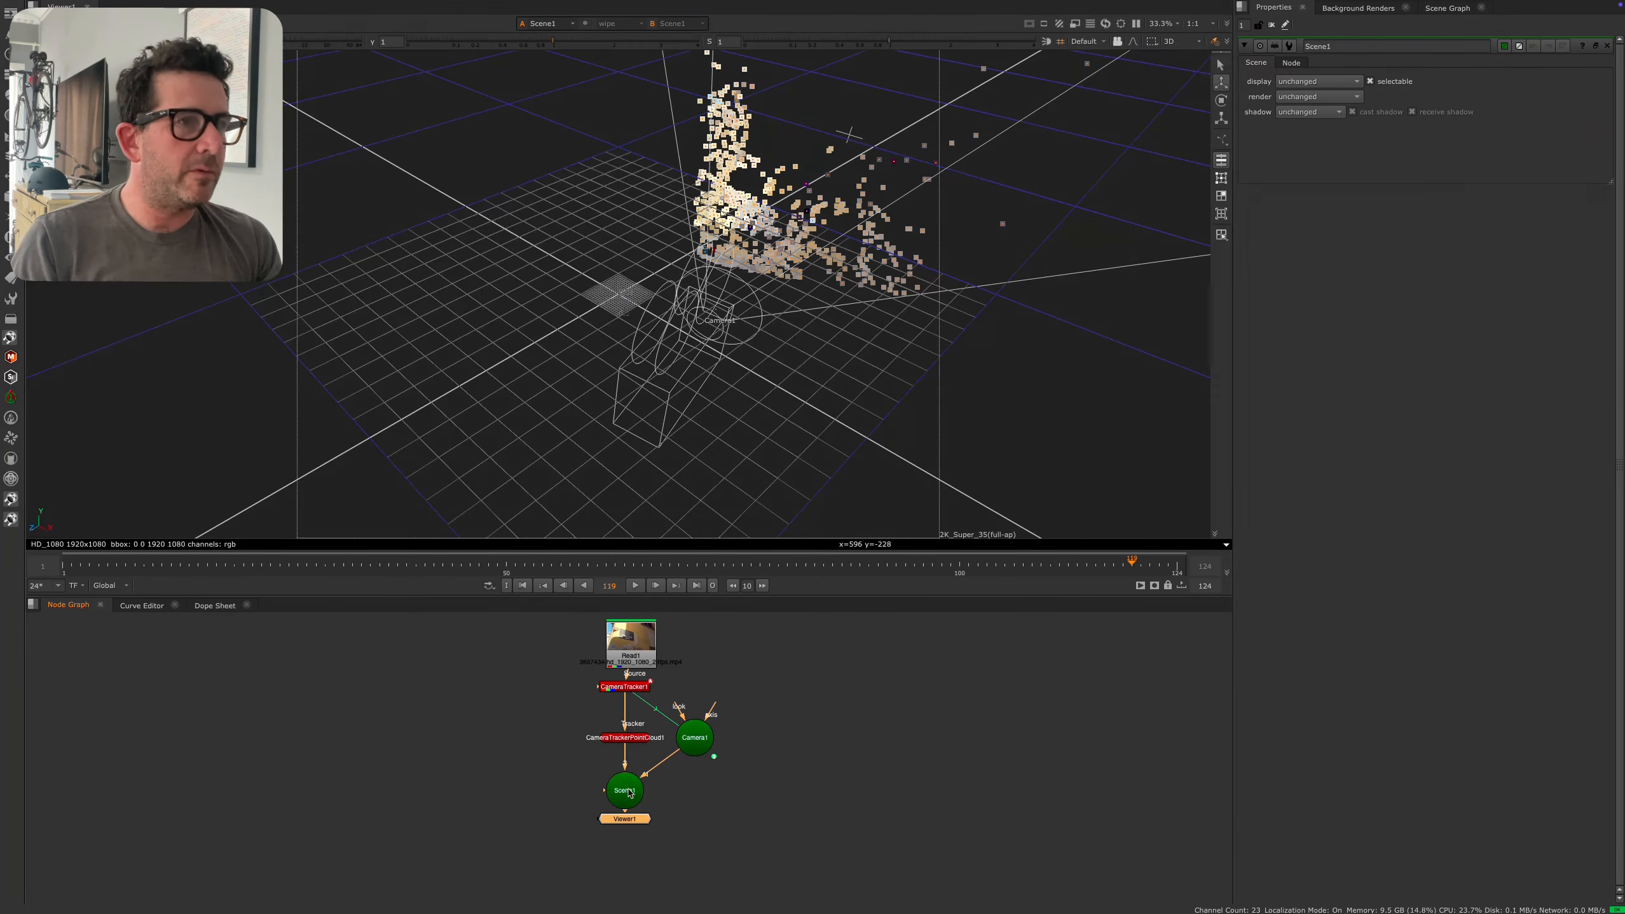
- Delete the exported Scene, Camera and CameraTrackerPointCloud nodes, keeping the CameraTracker and Viewer nodes
super+drag(715, 385, 573, 310)
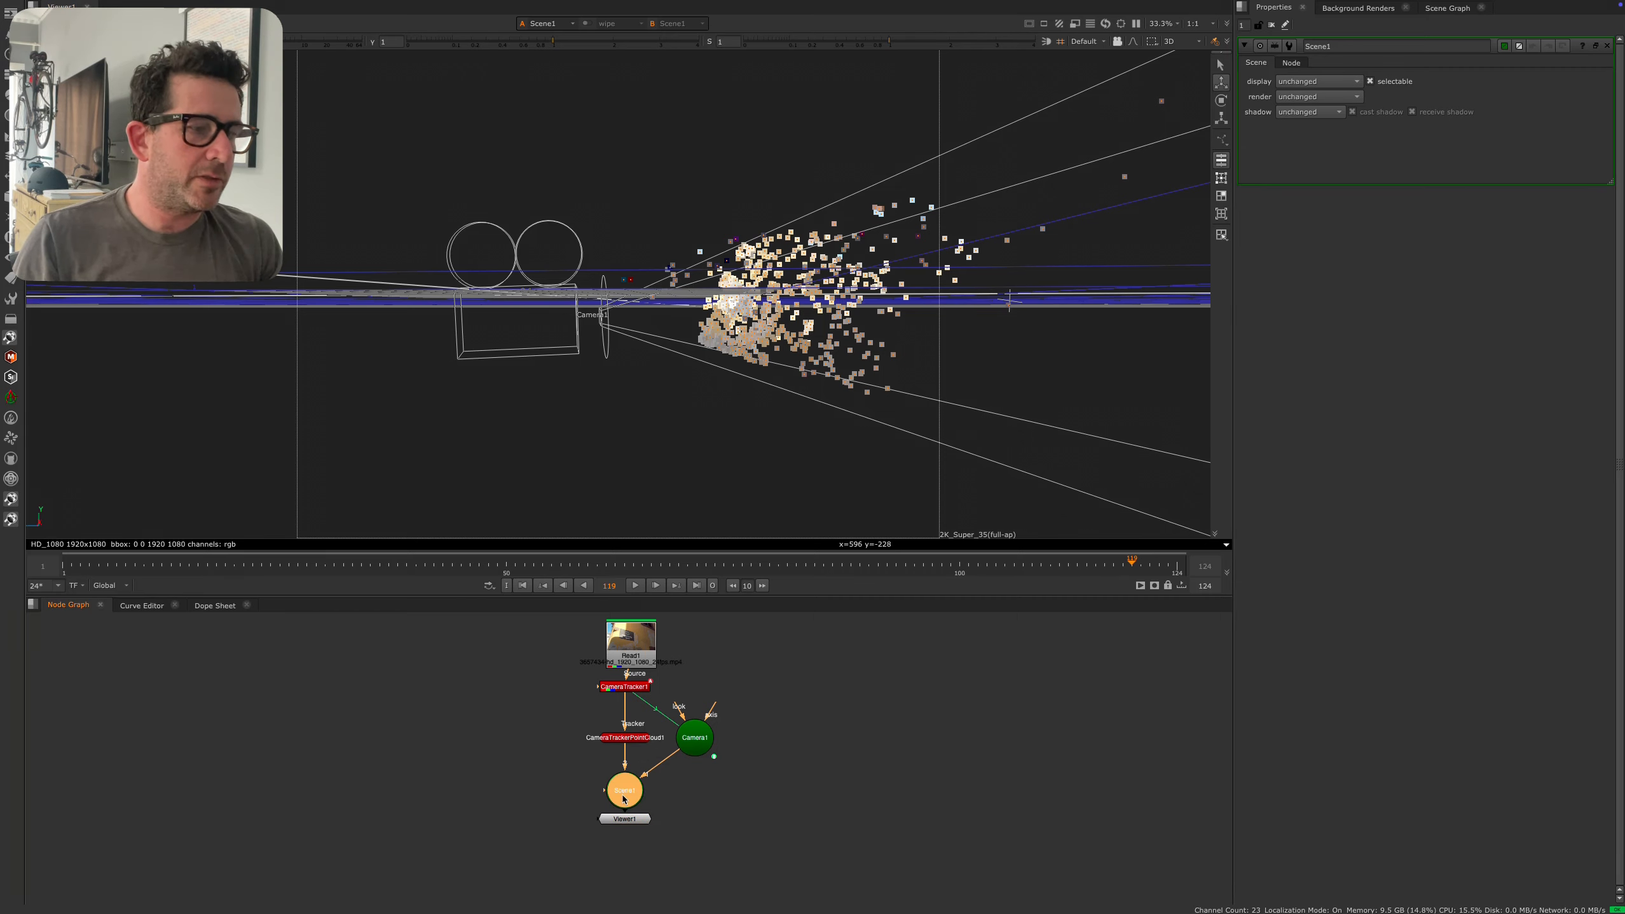
alt+middle_drag(660, 402, 595, 433)
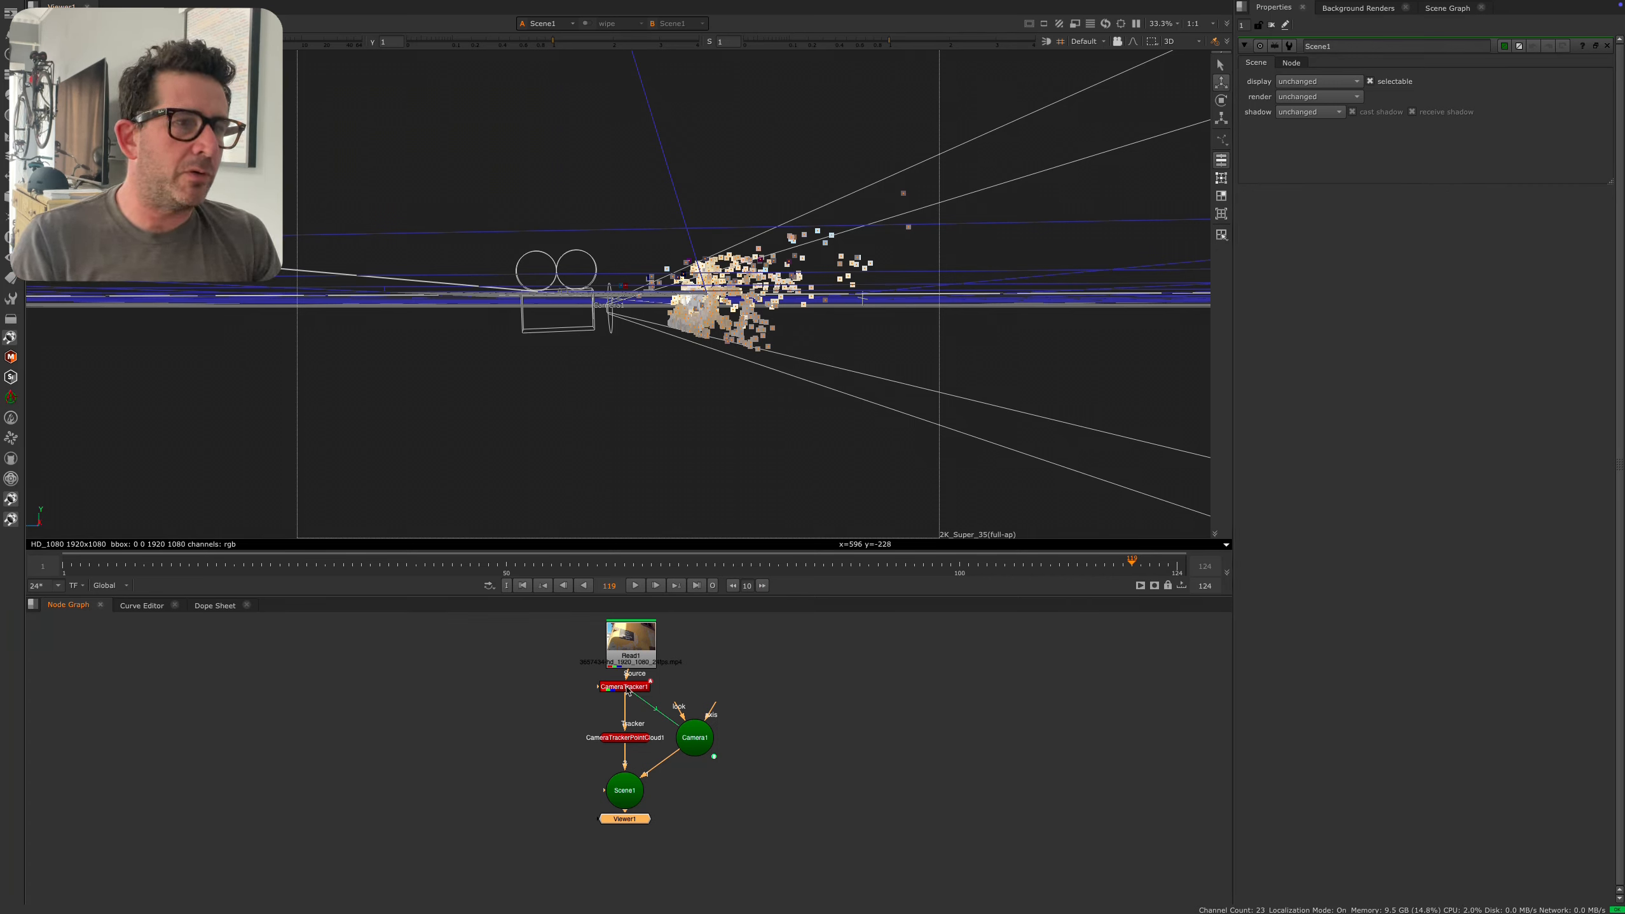
drag(625, 749, 750, 822)
key(Delete)
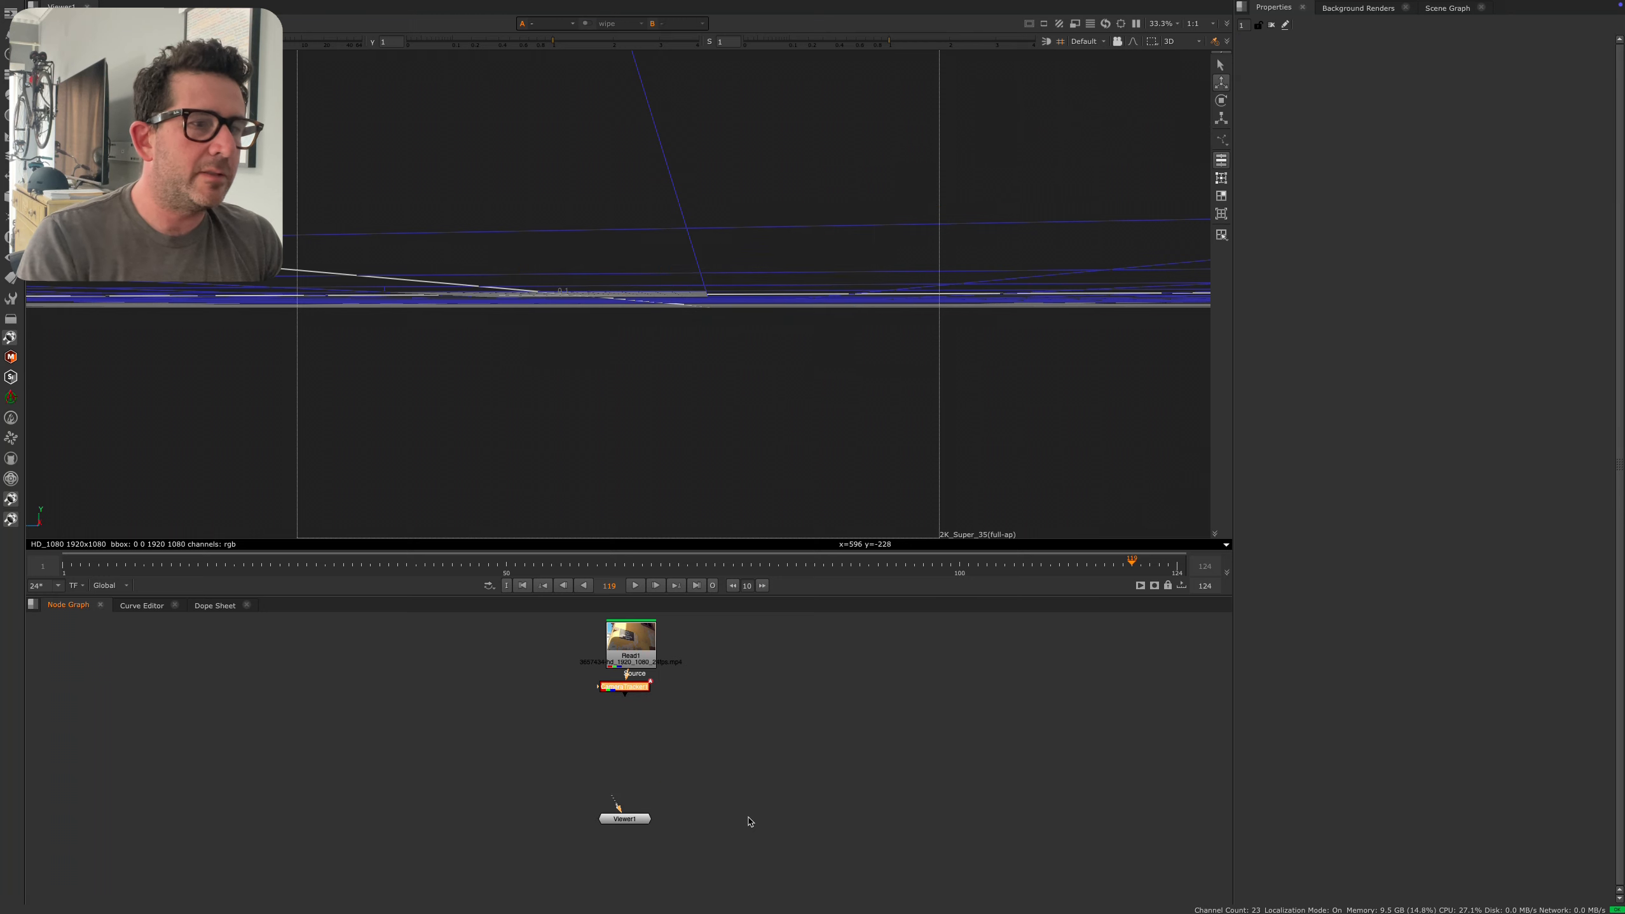
- View the CameraTracker node's output with its tracks overlaid and go to frame 85, framing the street sign
key(1)
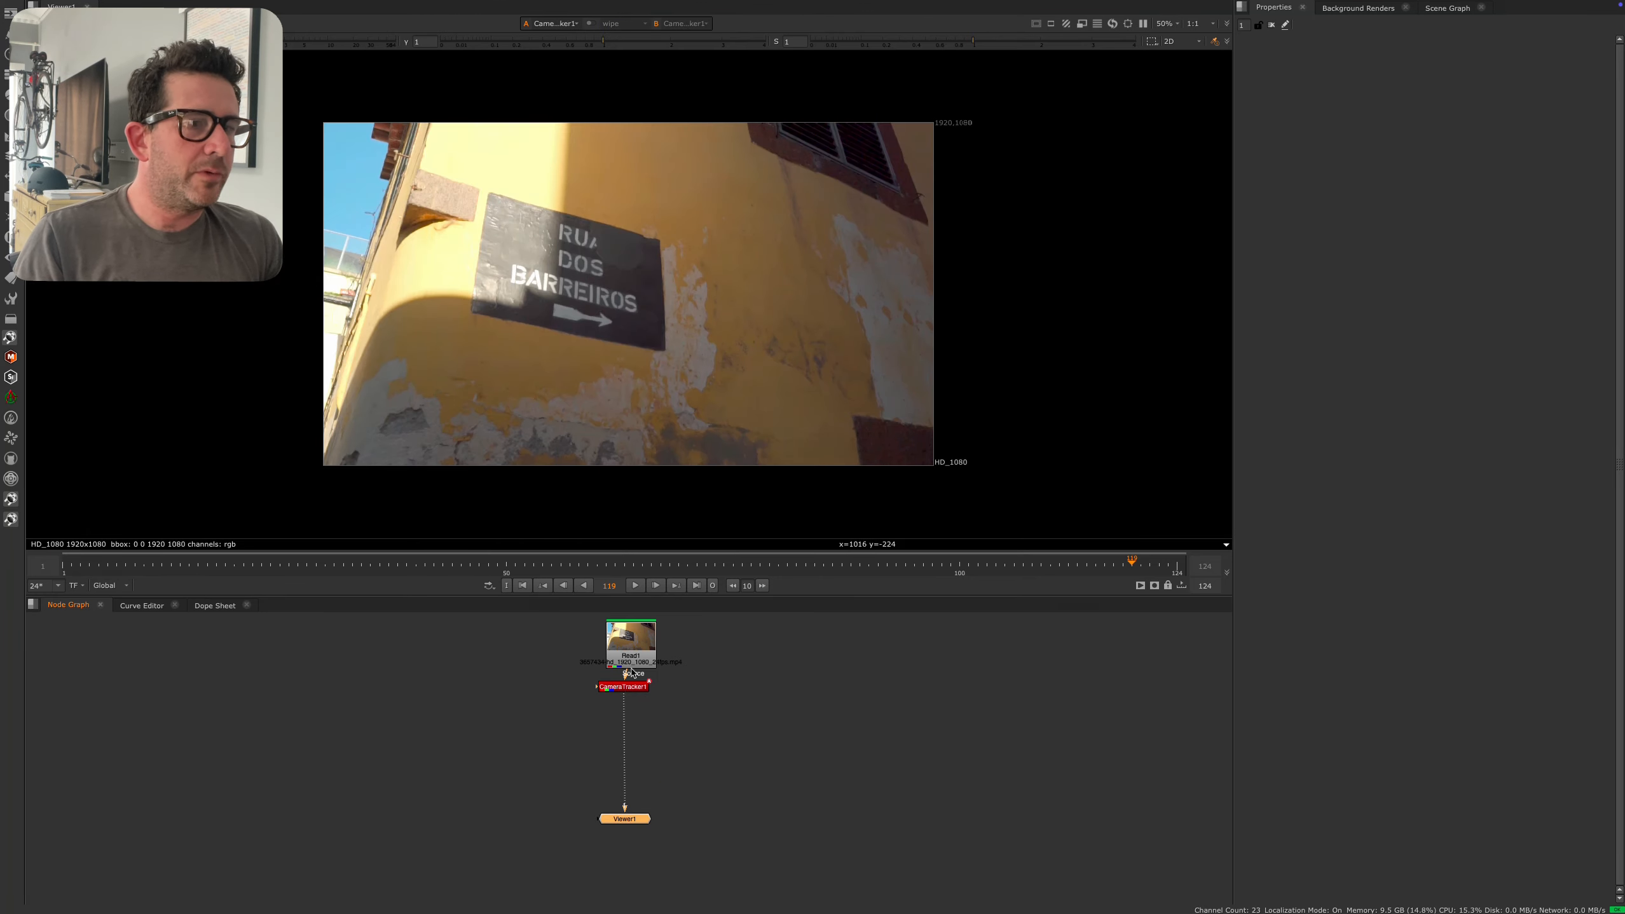
double_click(624, 686)
scroll(712, 398, down, 2)
scroll(715, 396, up, 3)
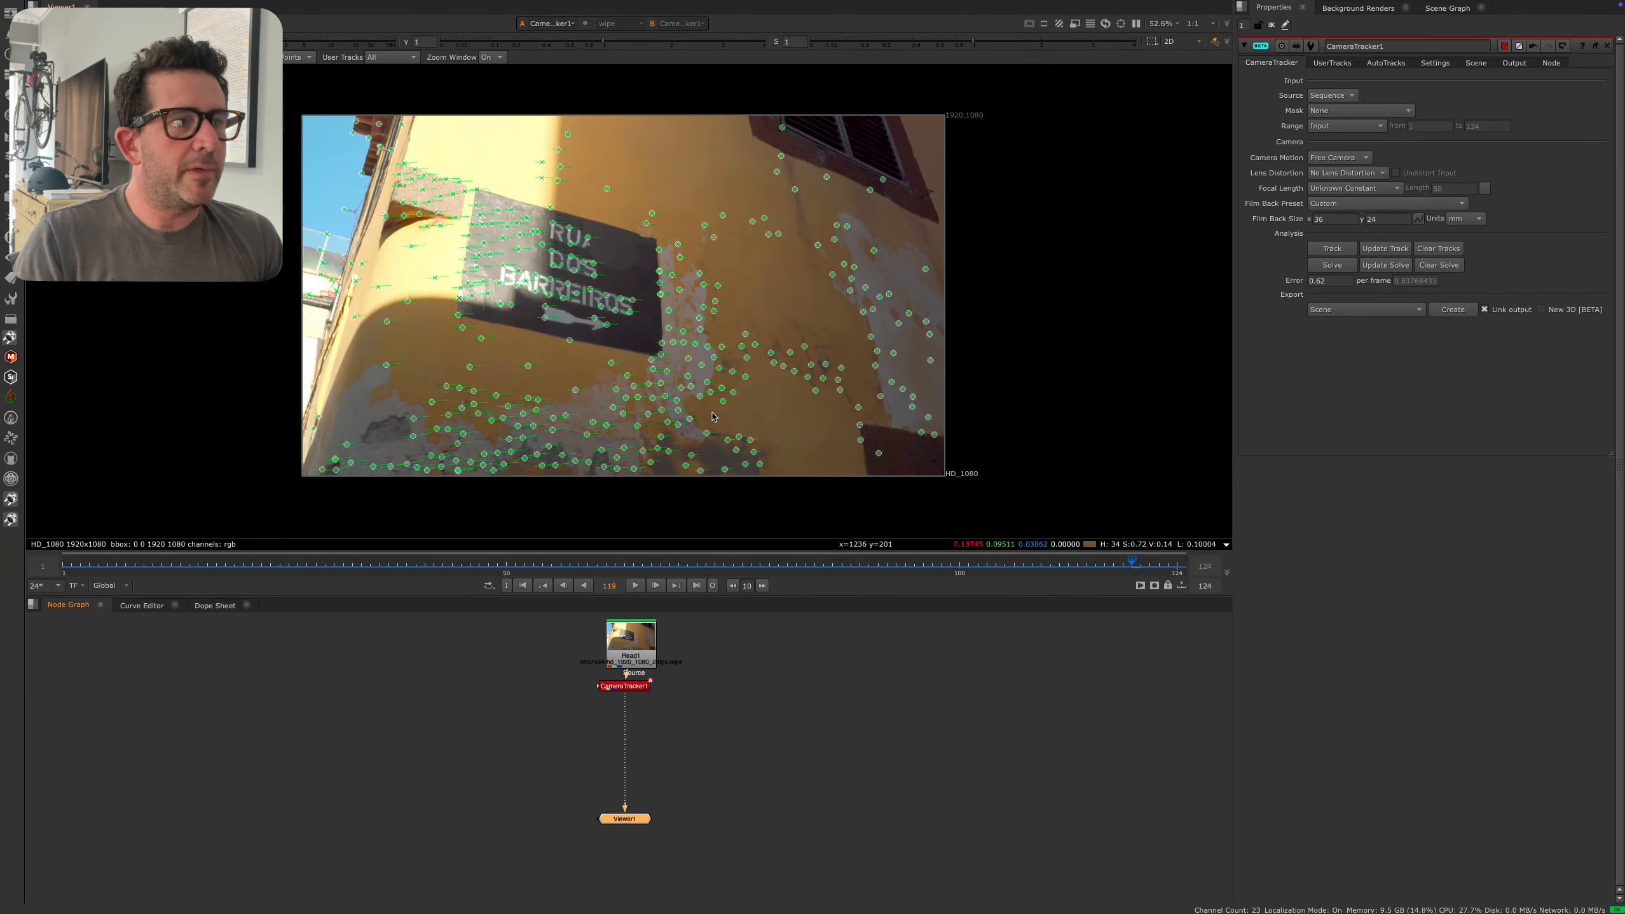
drag(566, 567, 823, 567)
scroll(803, 372, up, 4)
scroll(755, 409, down, 2)
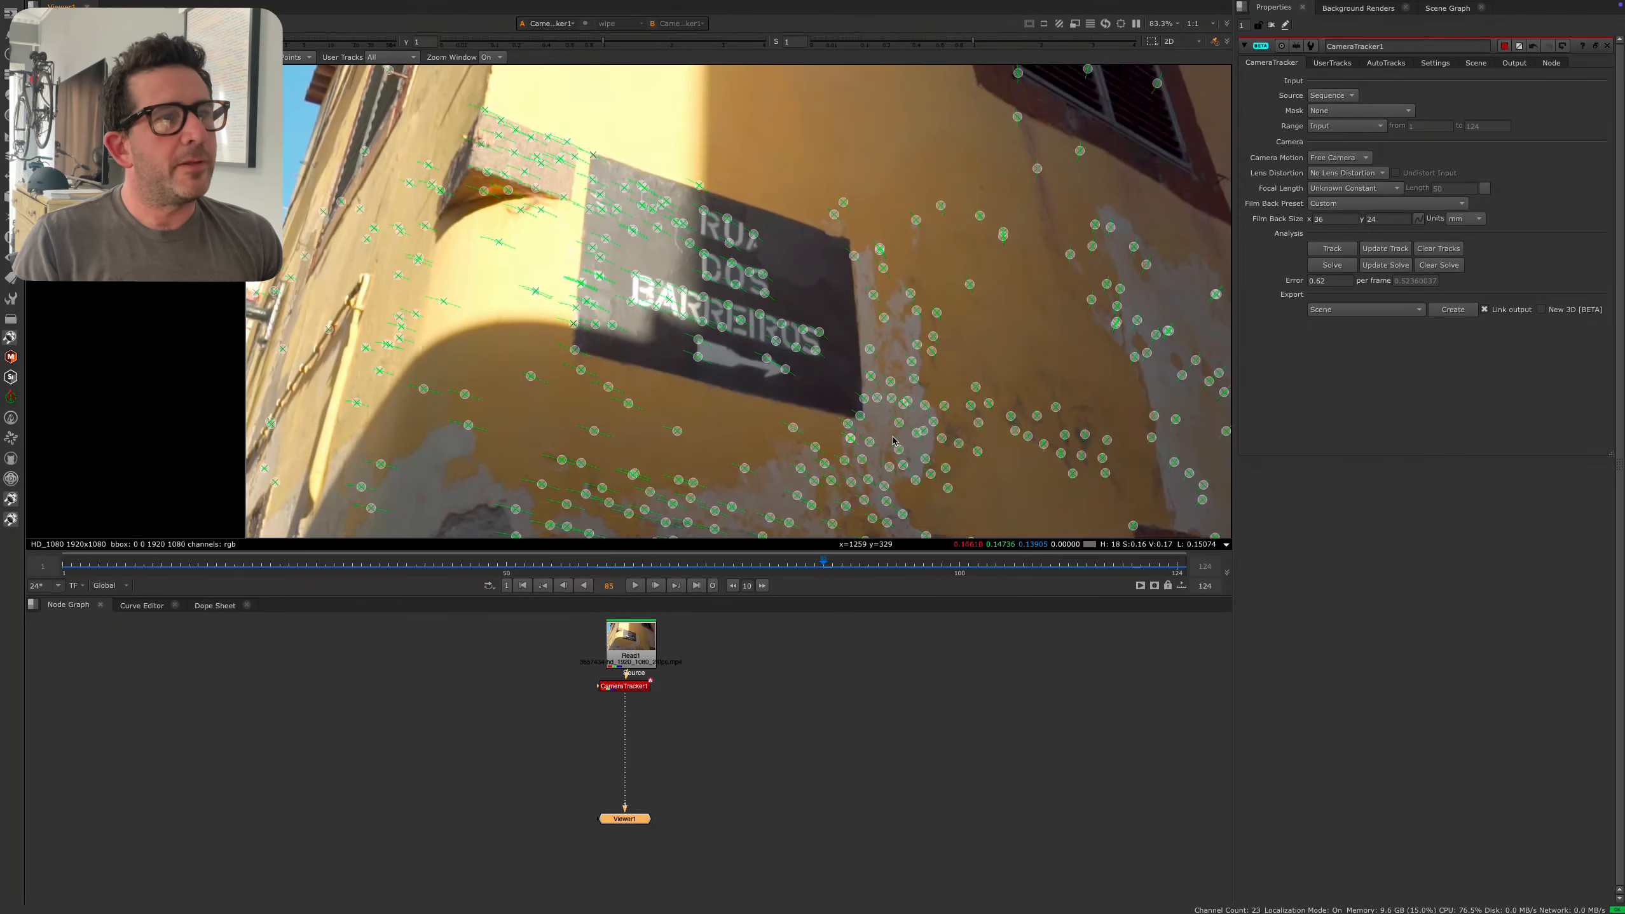
scroll(726, 392, down, 1)
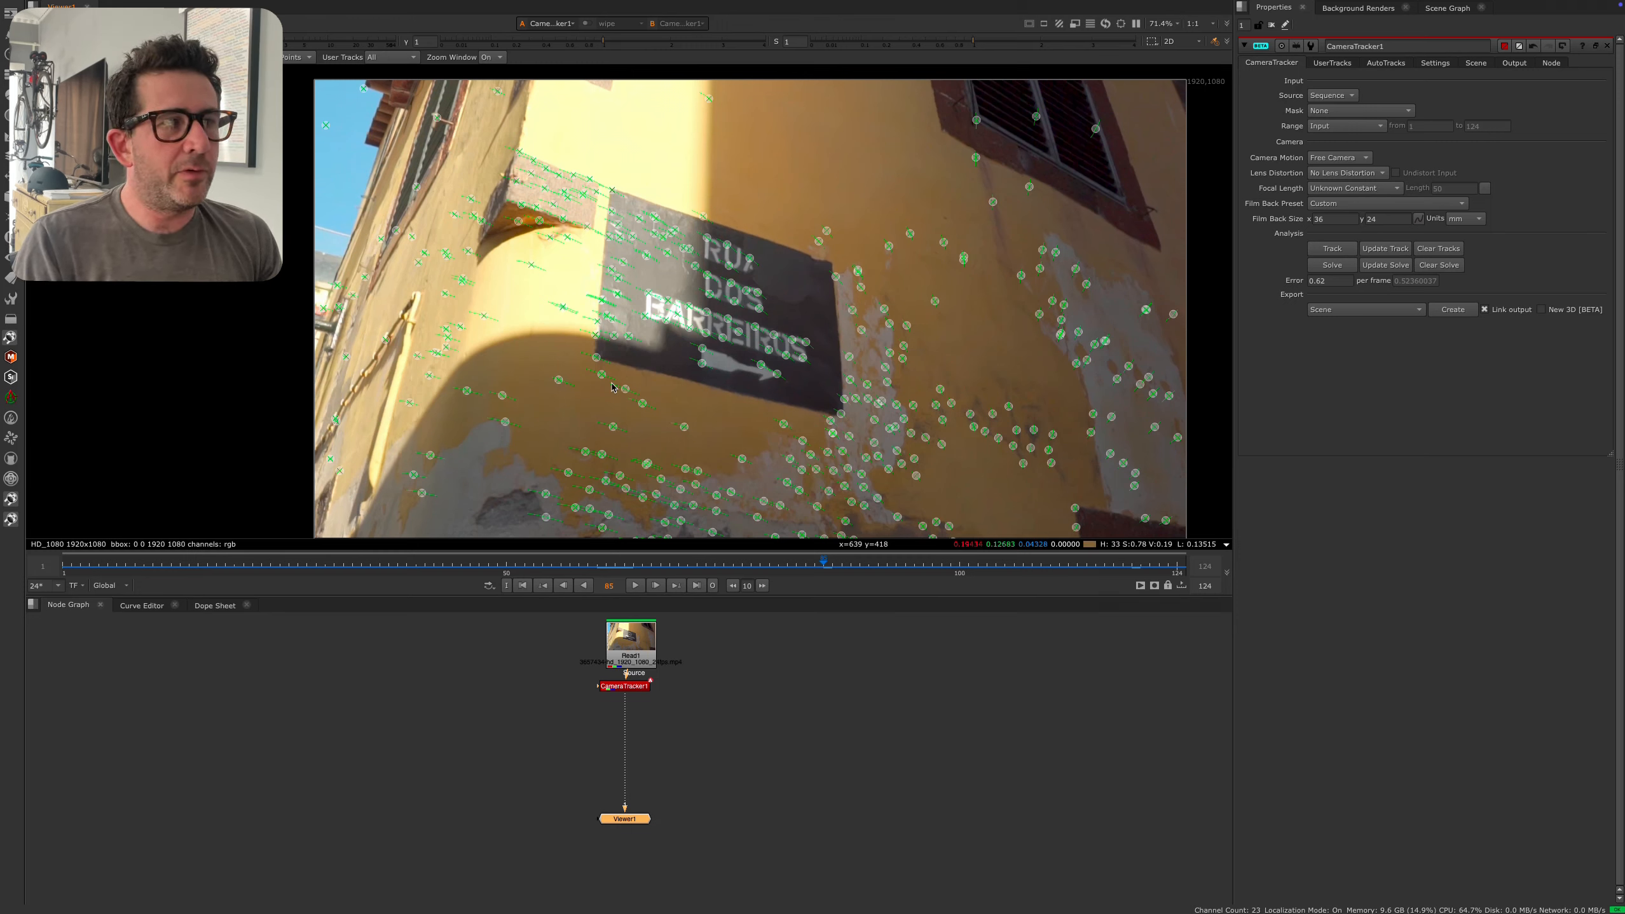
- Set the ground plane's Y axis from the track points along the vertical edge of the sign nearest the peeling plaster
right_click(843, 418)
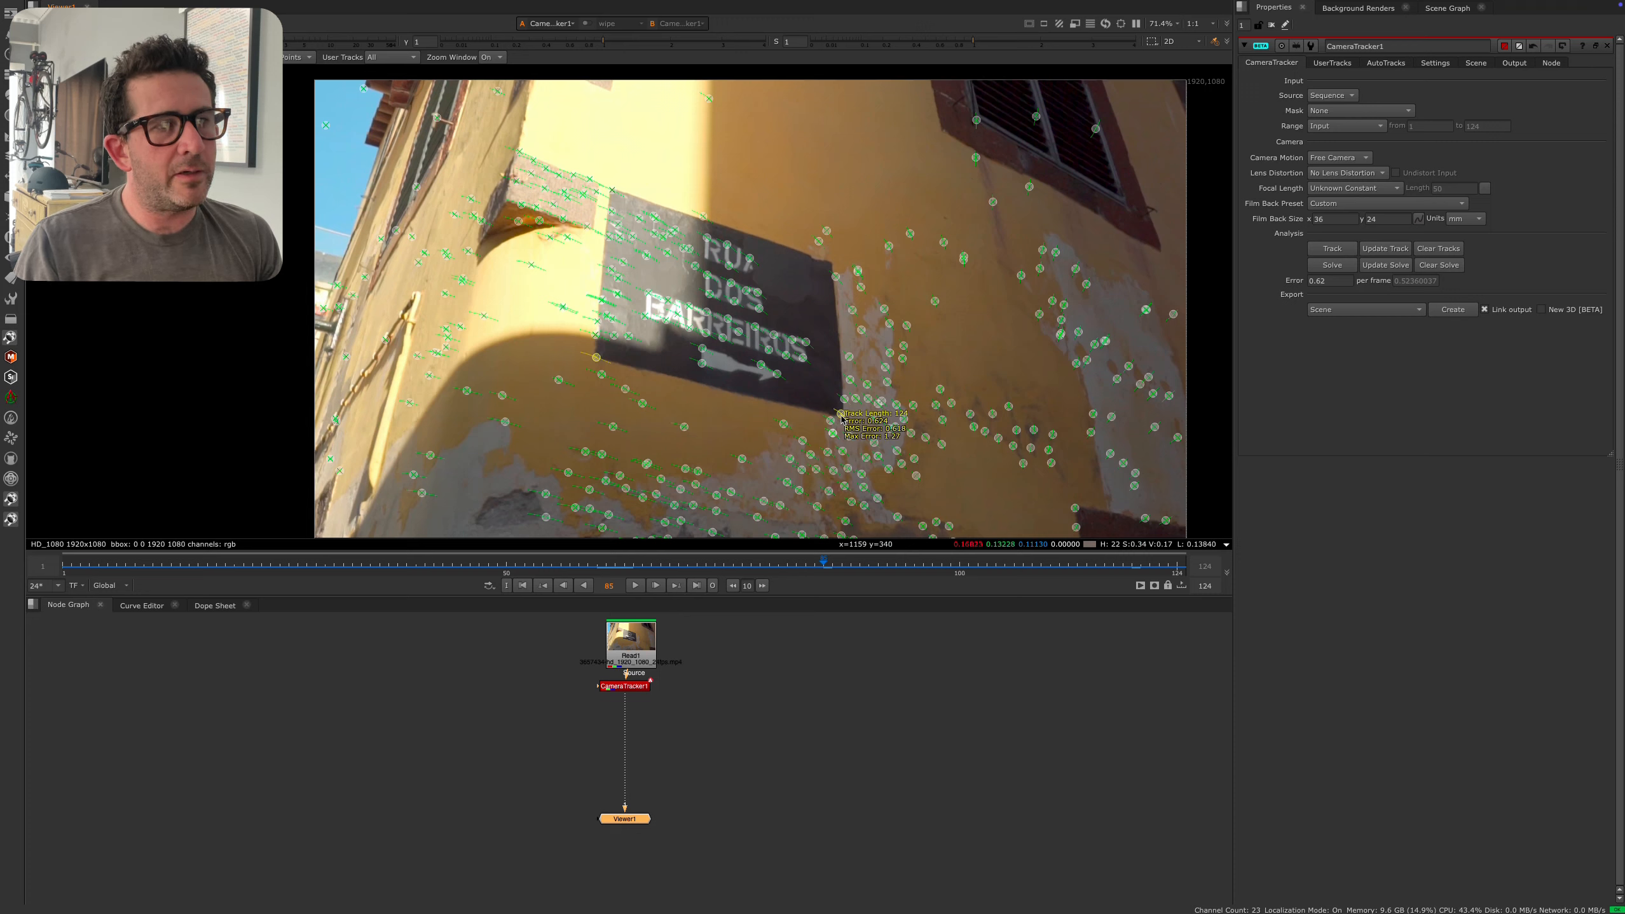
mouse_move(882, 481)
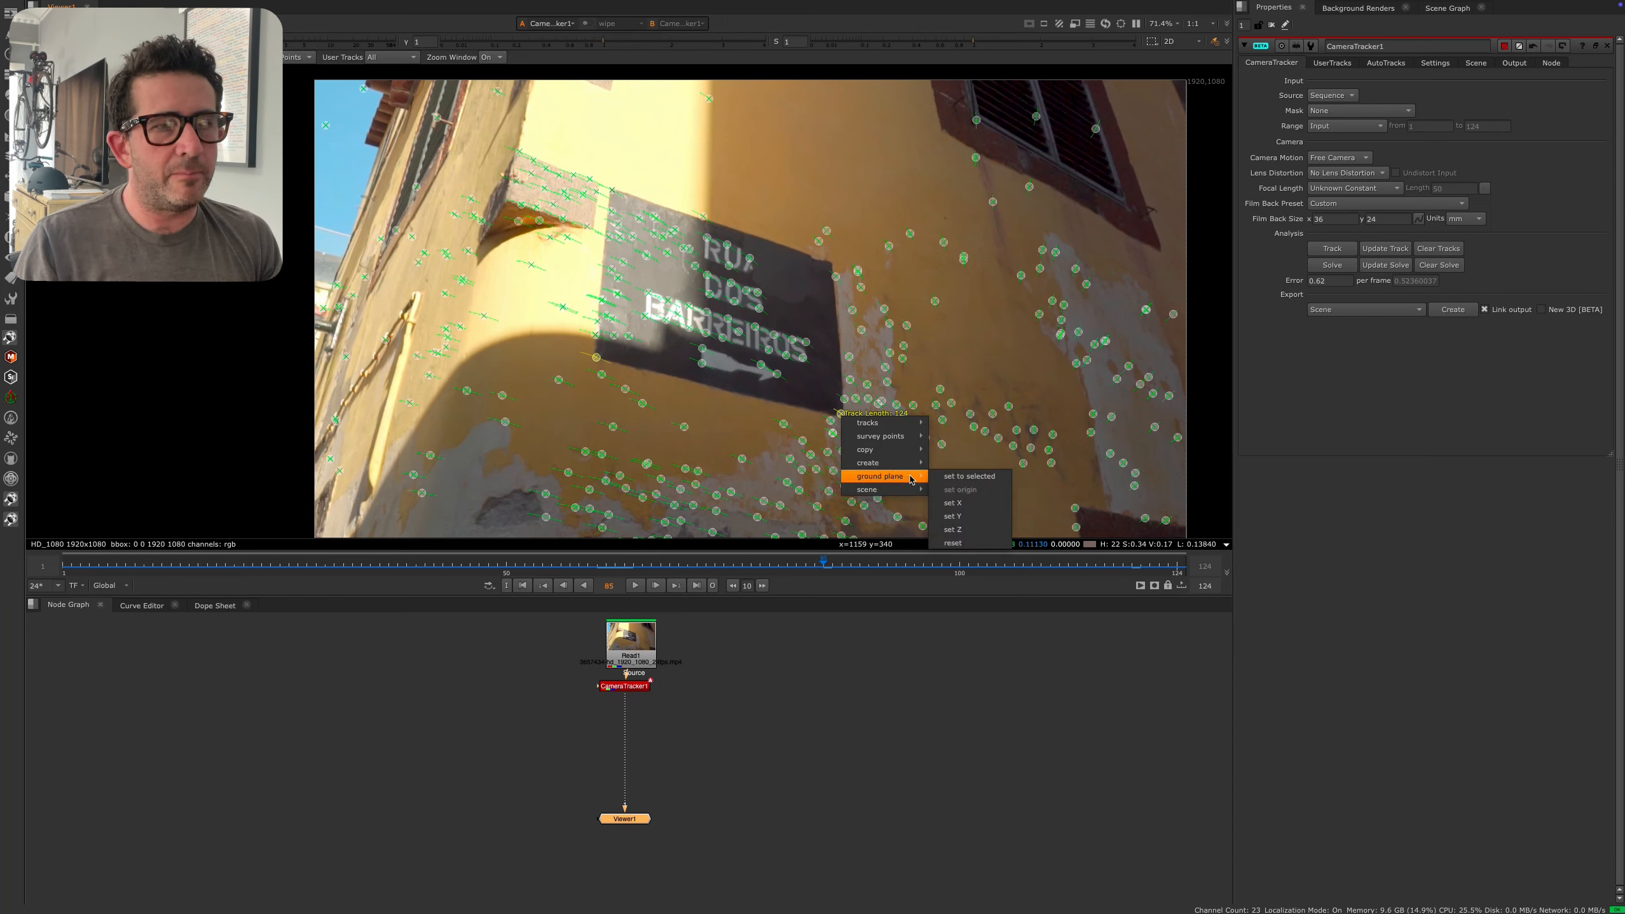
click(979, 503)
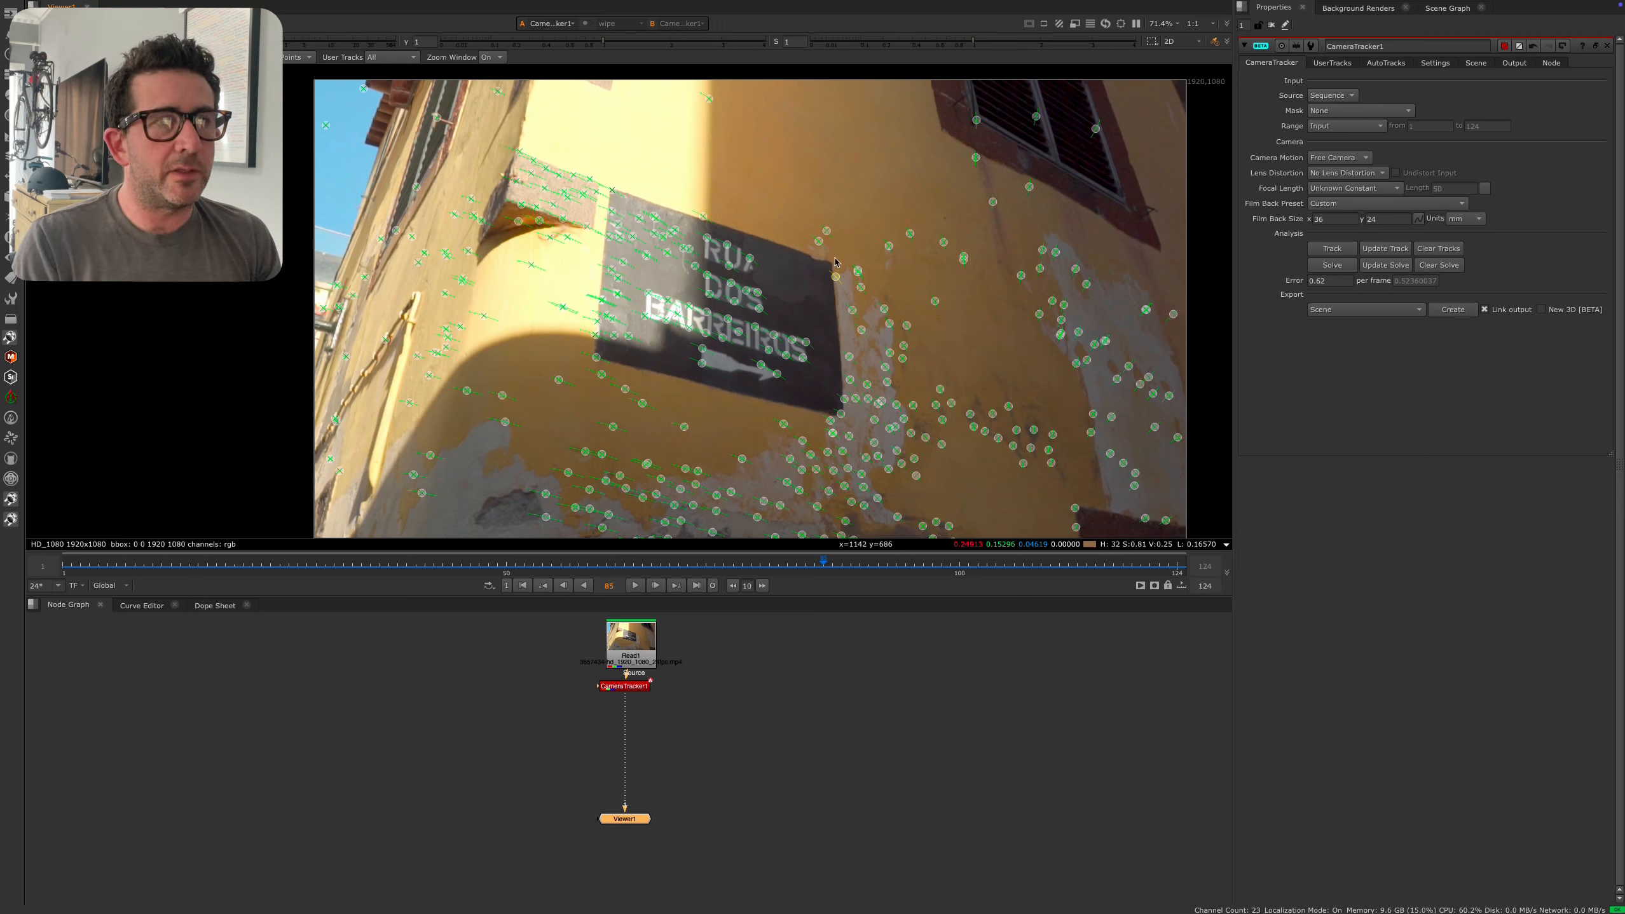
right_click(843, 421)
mouse_move(896, 477)
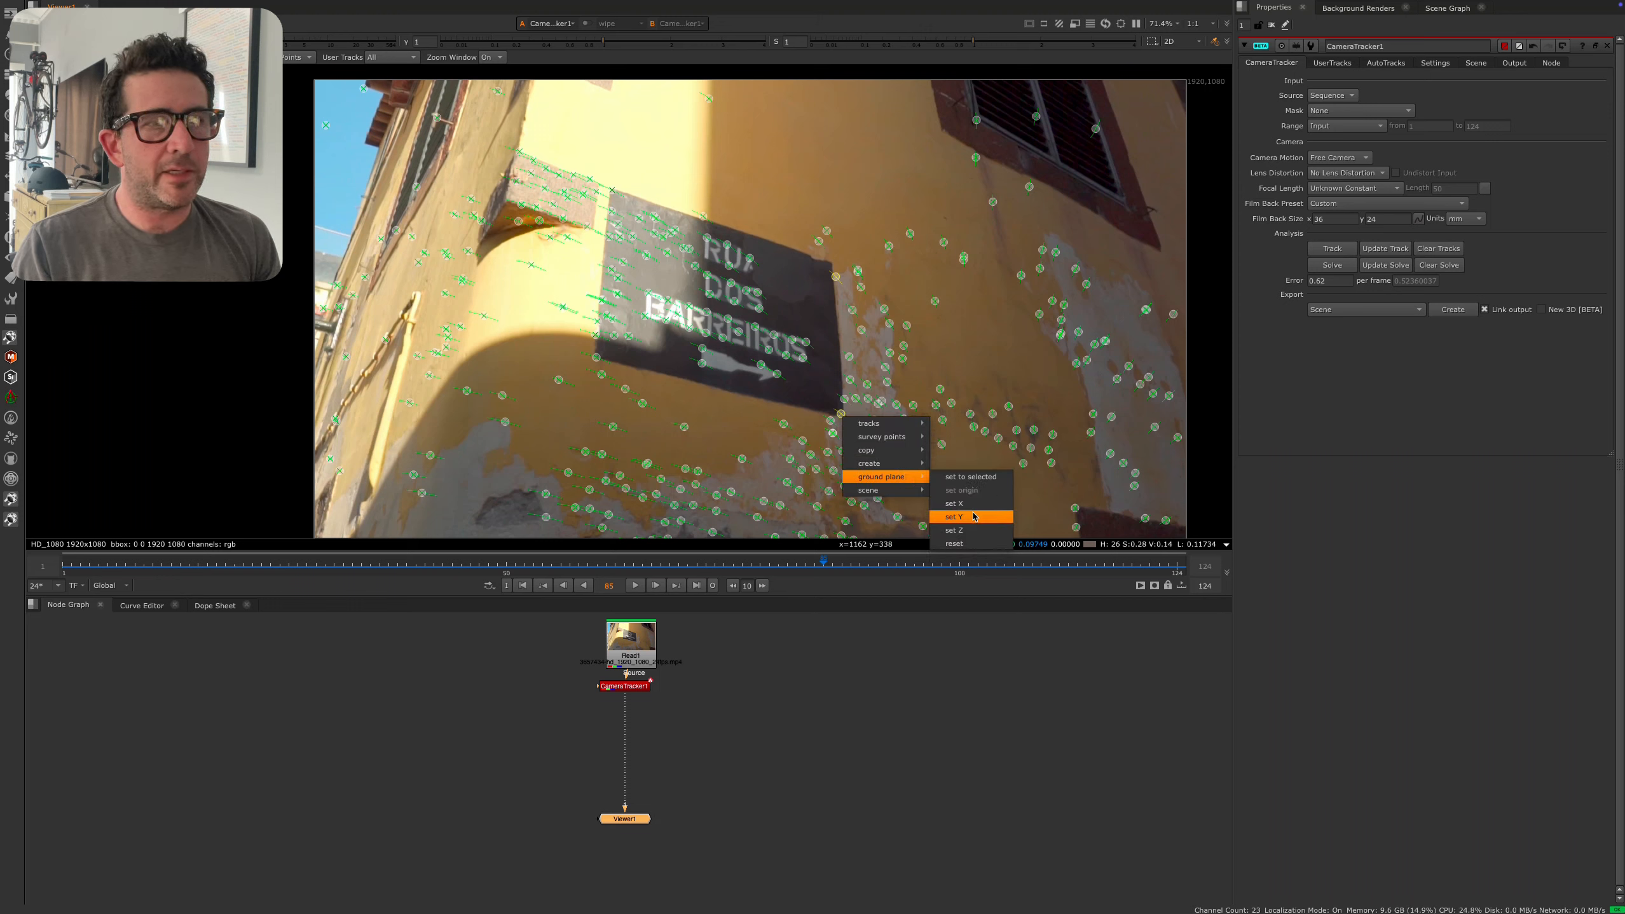
click(971, 517)
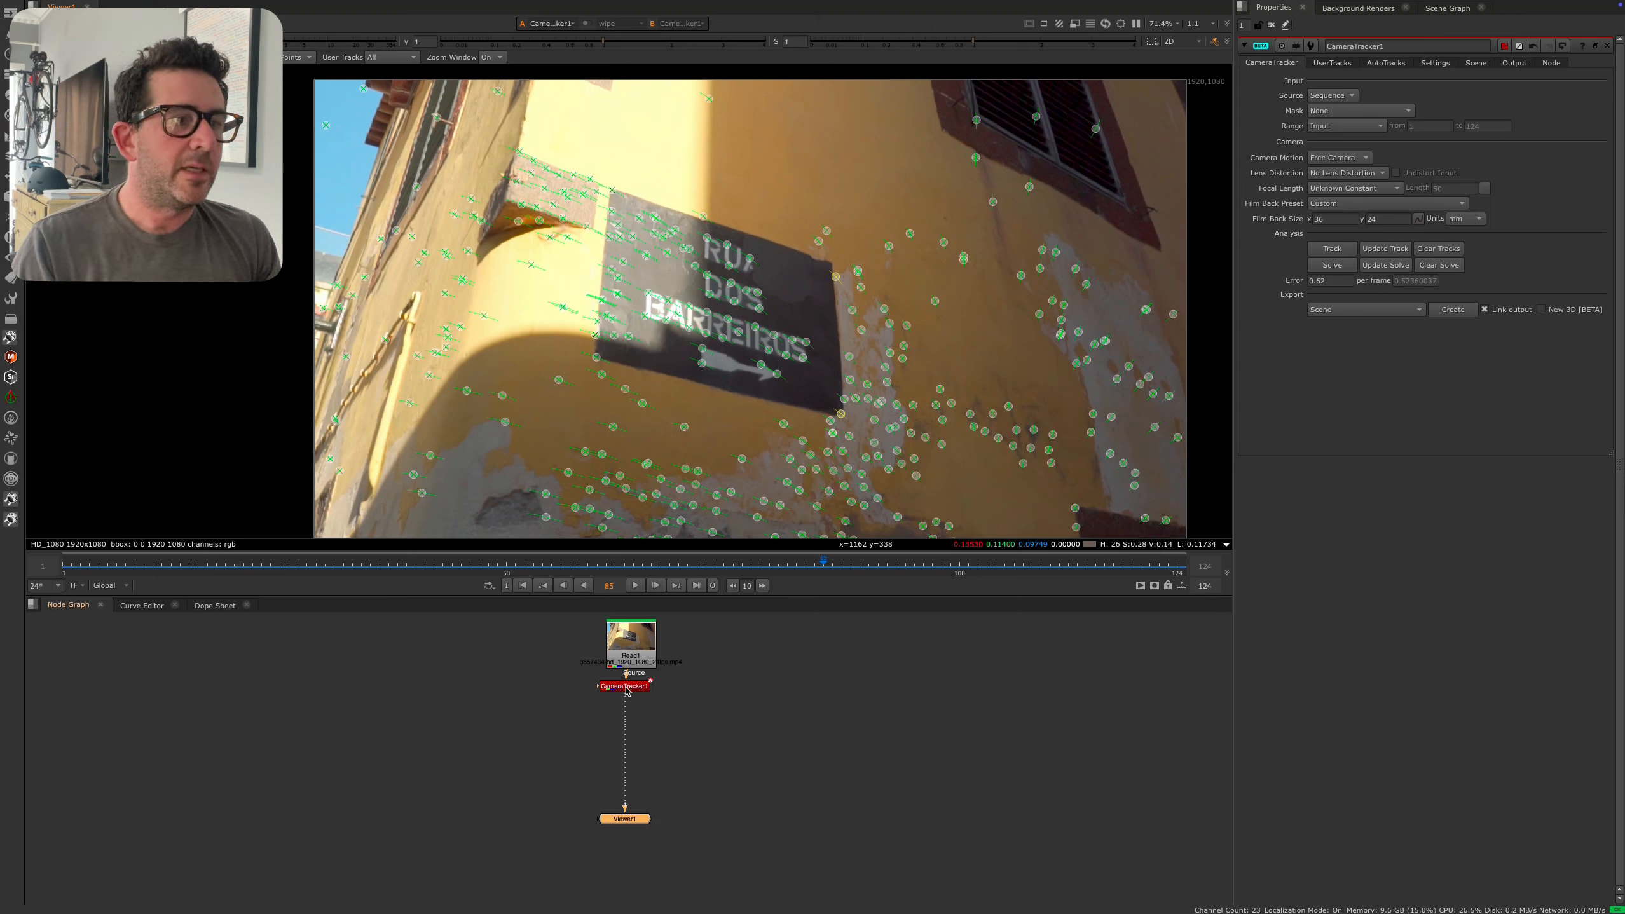
- Export the camera solve again as a Scene from the CameraTracker node
drag(627, 692, 632, 696)
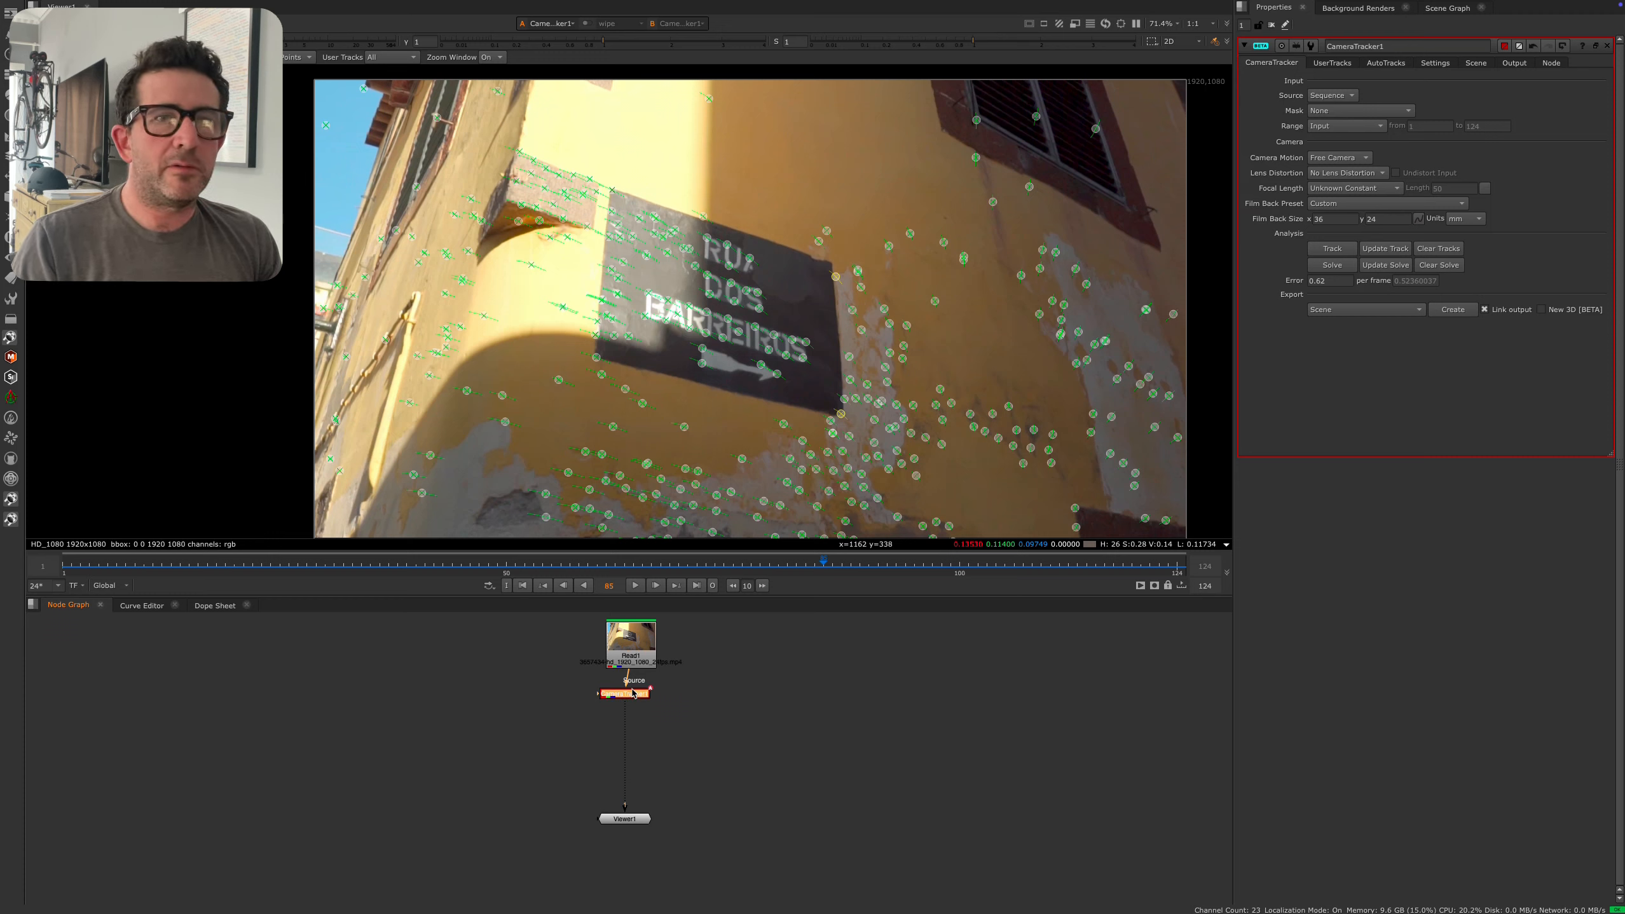
click(1366, 311)
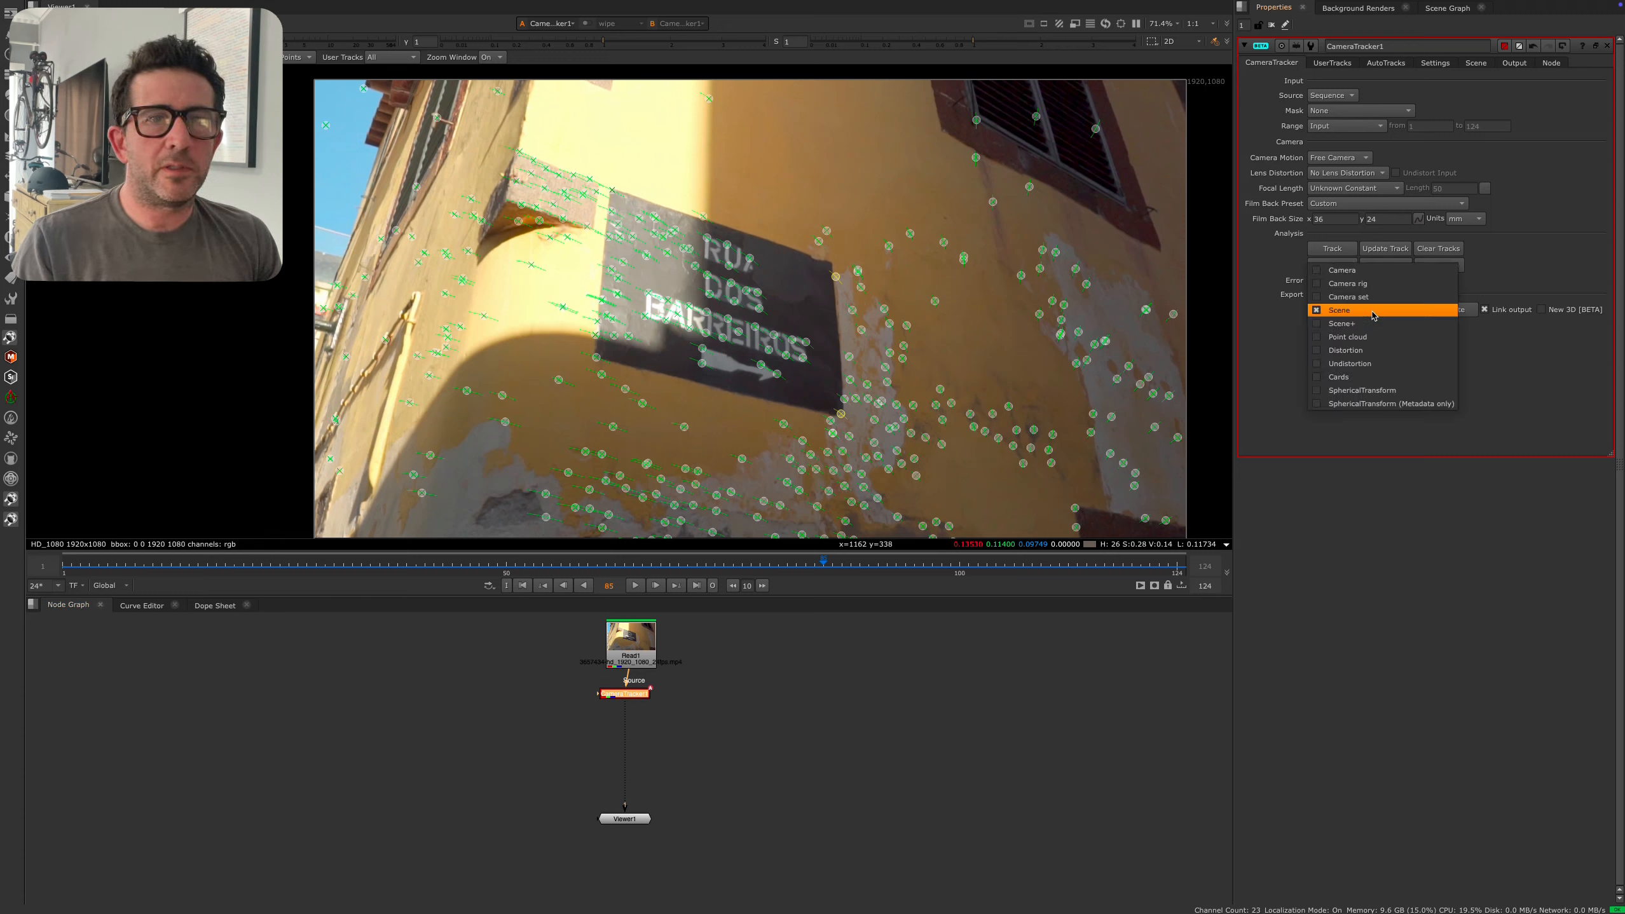
click(1373, 311)
click(1452, 309)
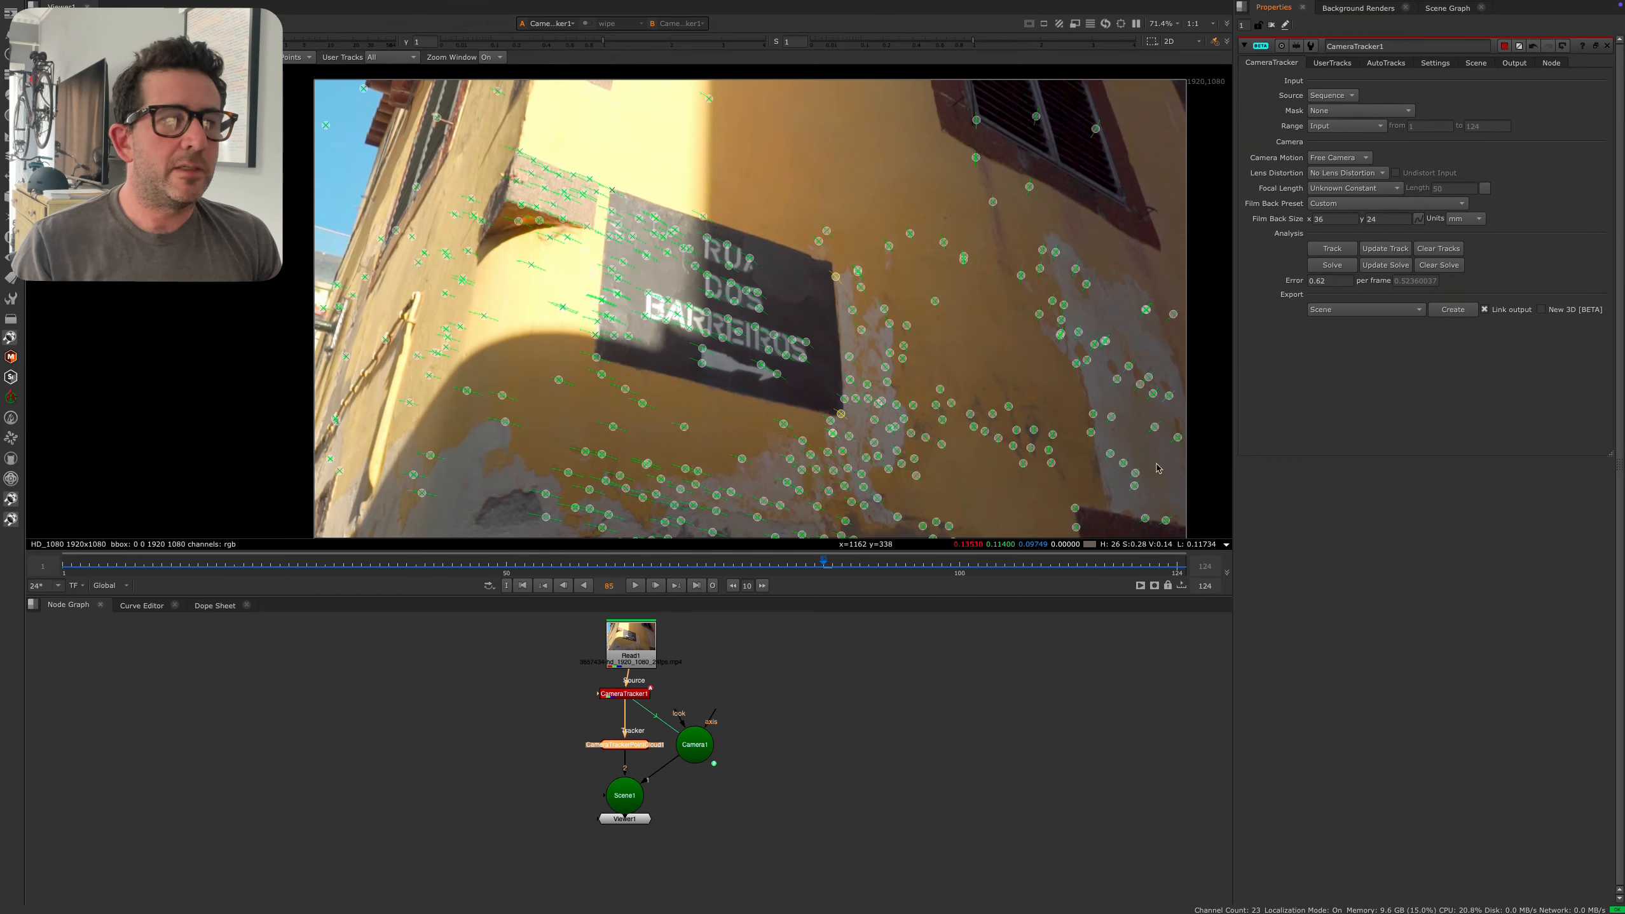
- Show the re-exported scene in the 3D viewer and examine the point cloud's orientation against the ground grid from several angles
click(625, 796)
key(1)
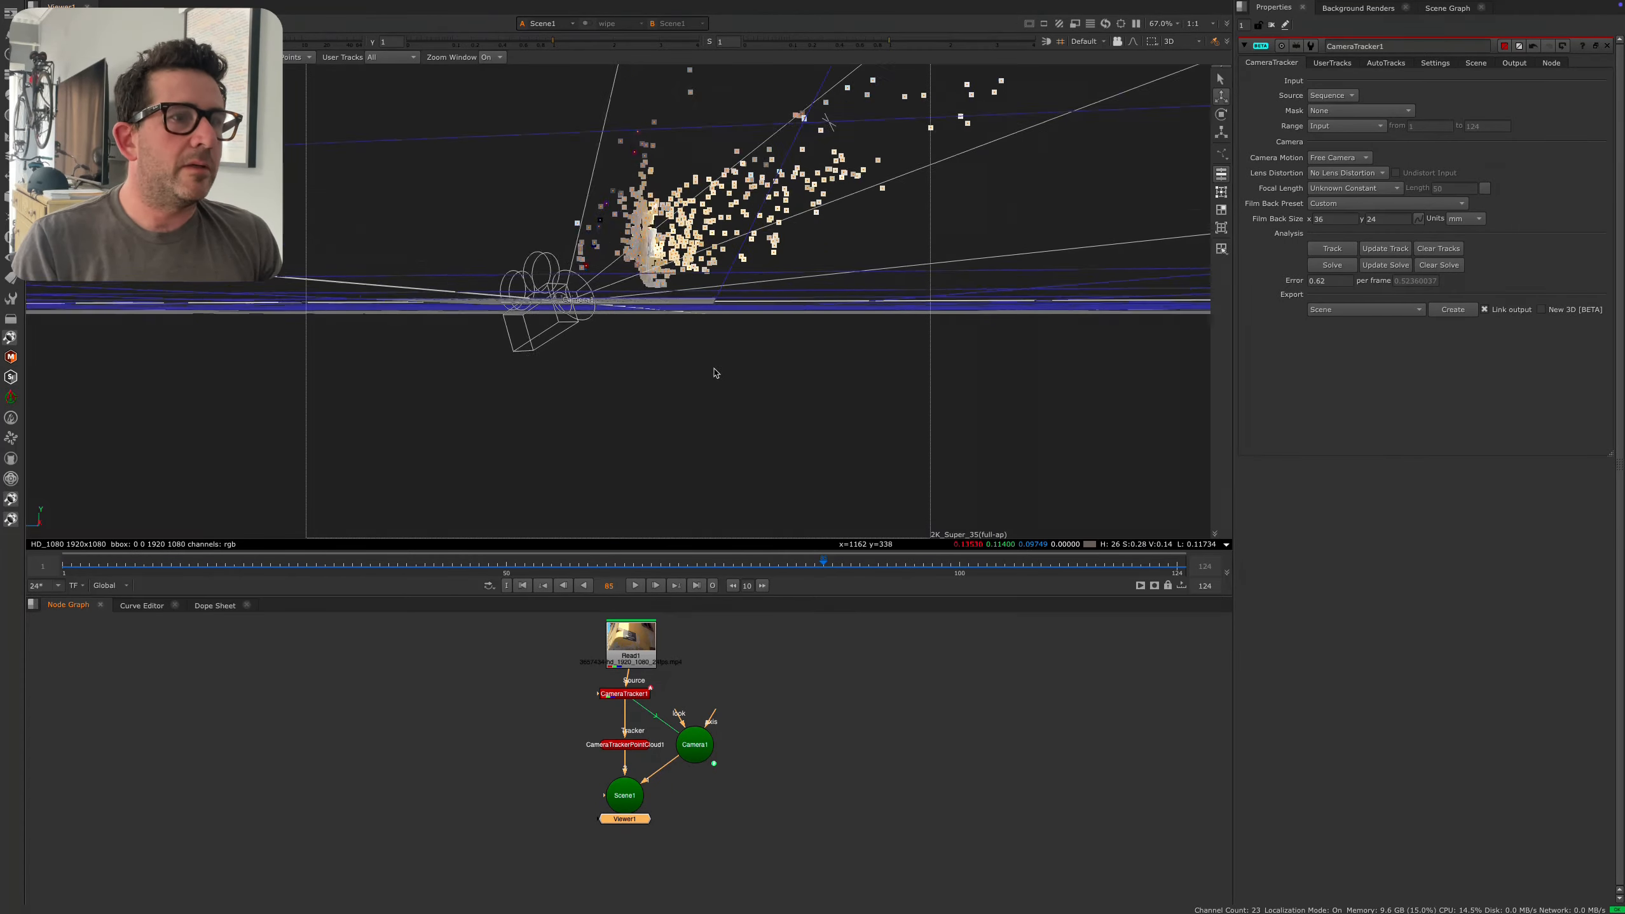
alt+drag(715, 373, 741, 436)
alt+middle_drag(740, 435, 785, 413)
ctrl+drag(738, 409, 962, 392)
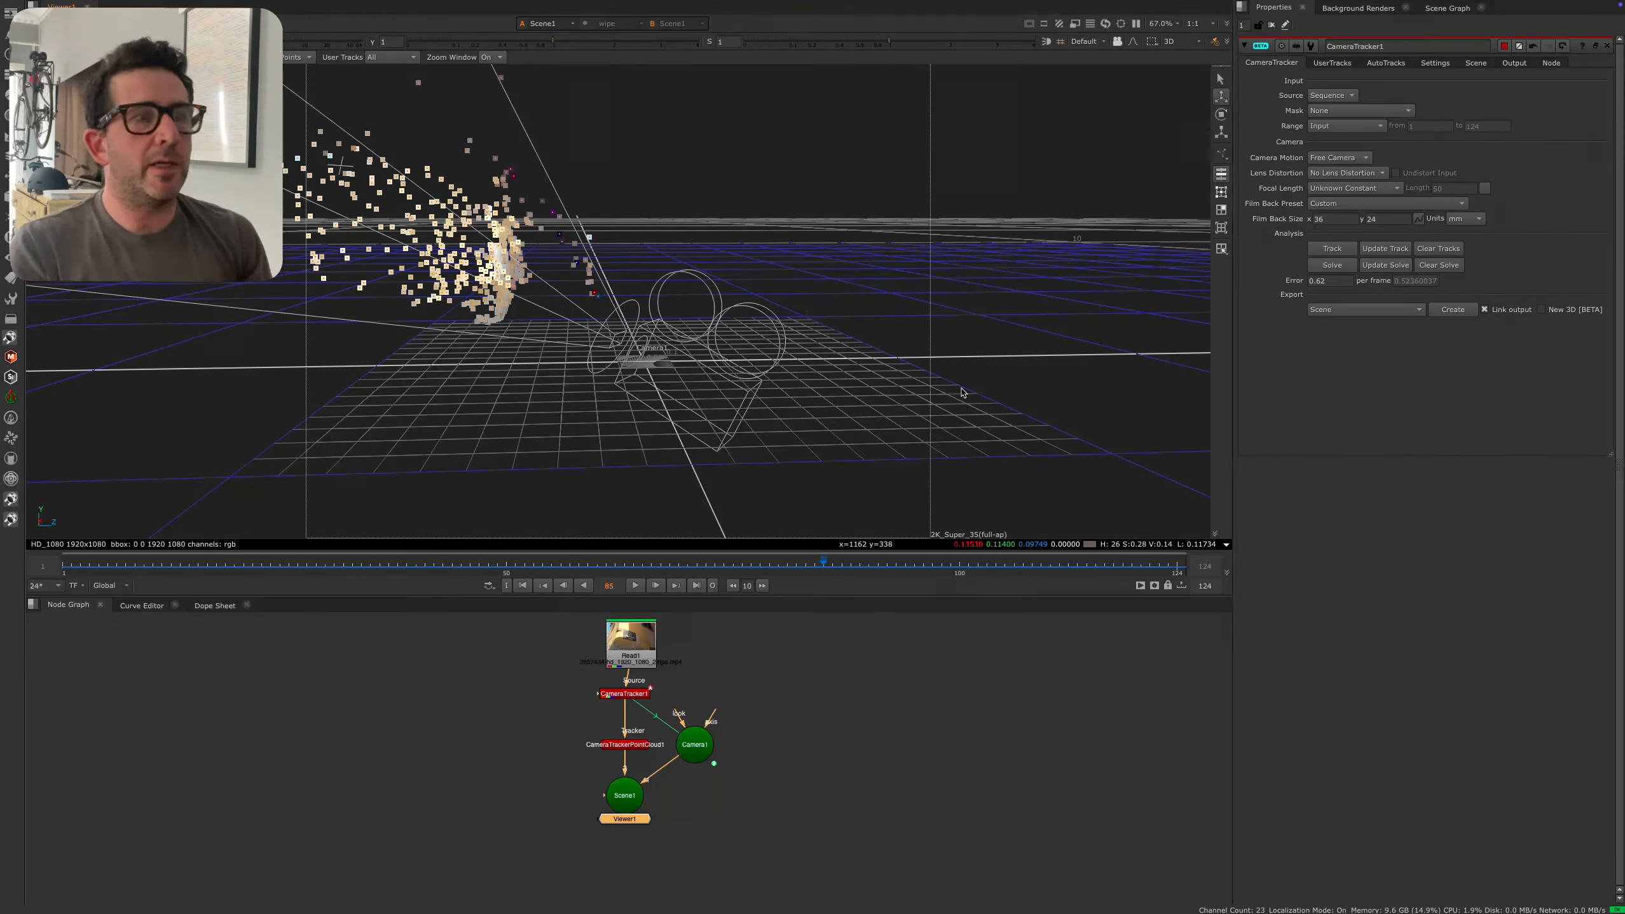
ctrl+drag(840, 473, 623, 452)
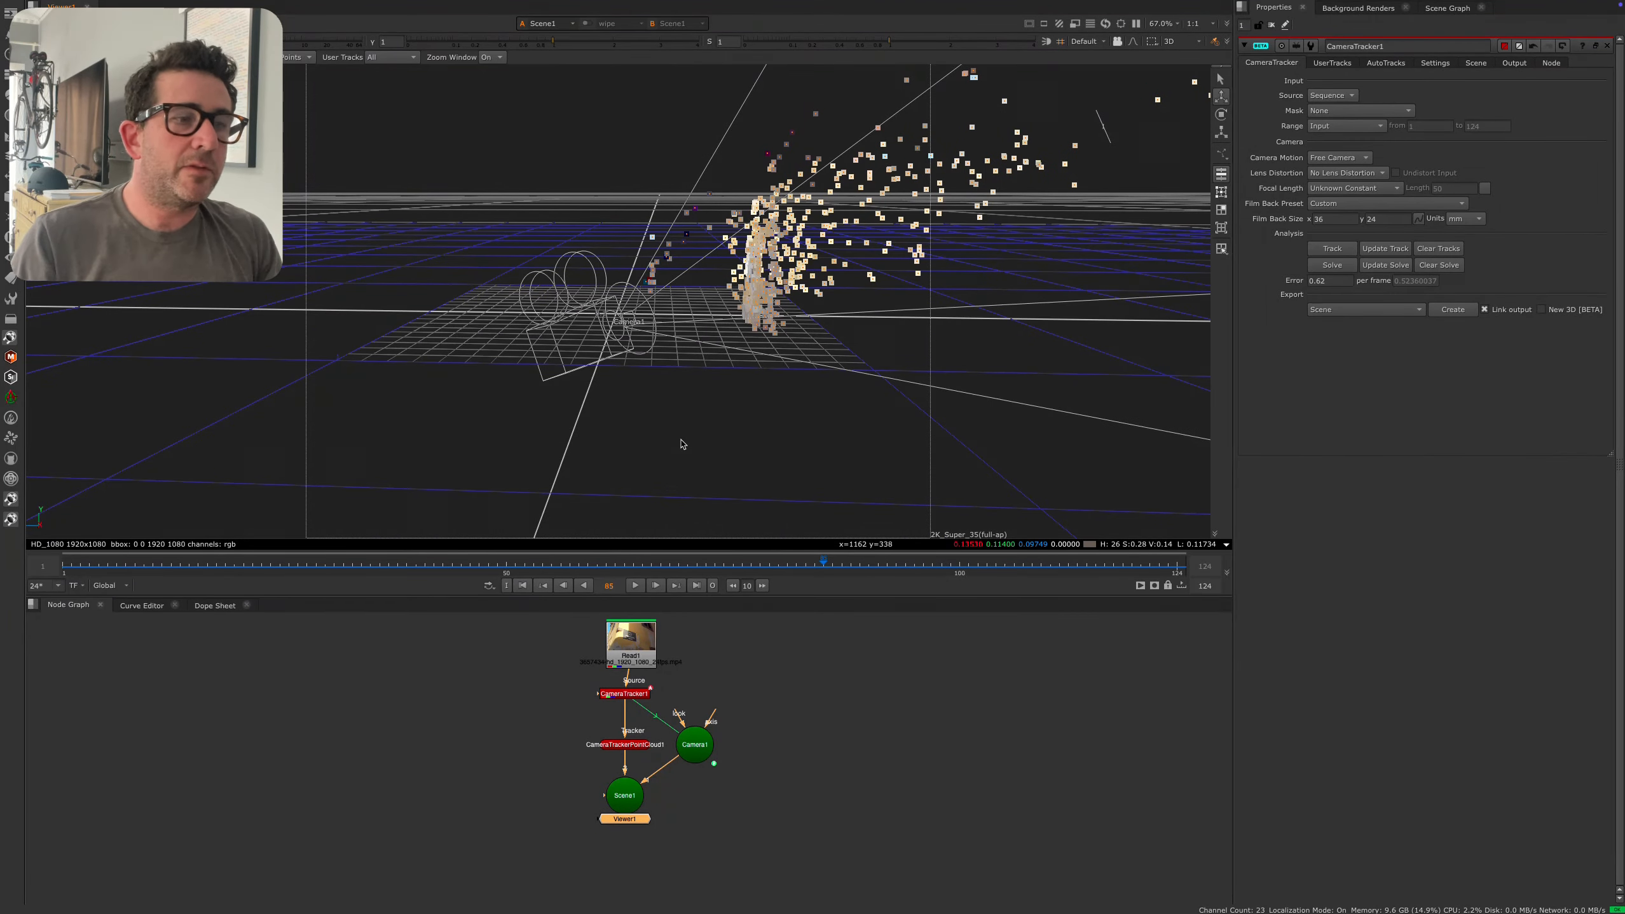
- Spread the CameraTrackerPointCloud, Camera and Scene nodes apart in the node graph
drag(630, 746, 564, 757)
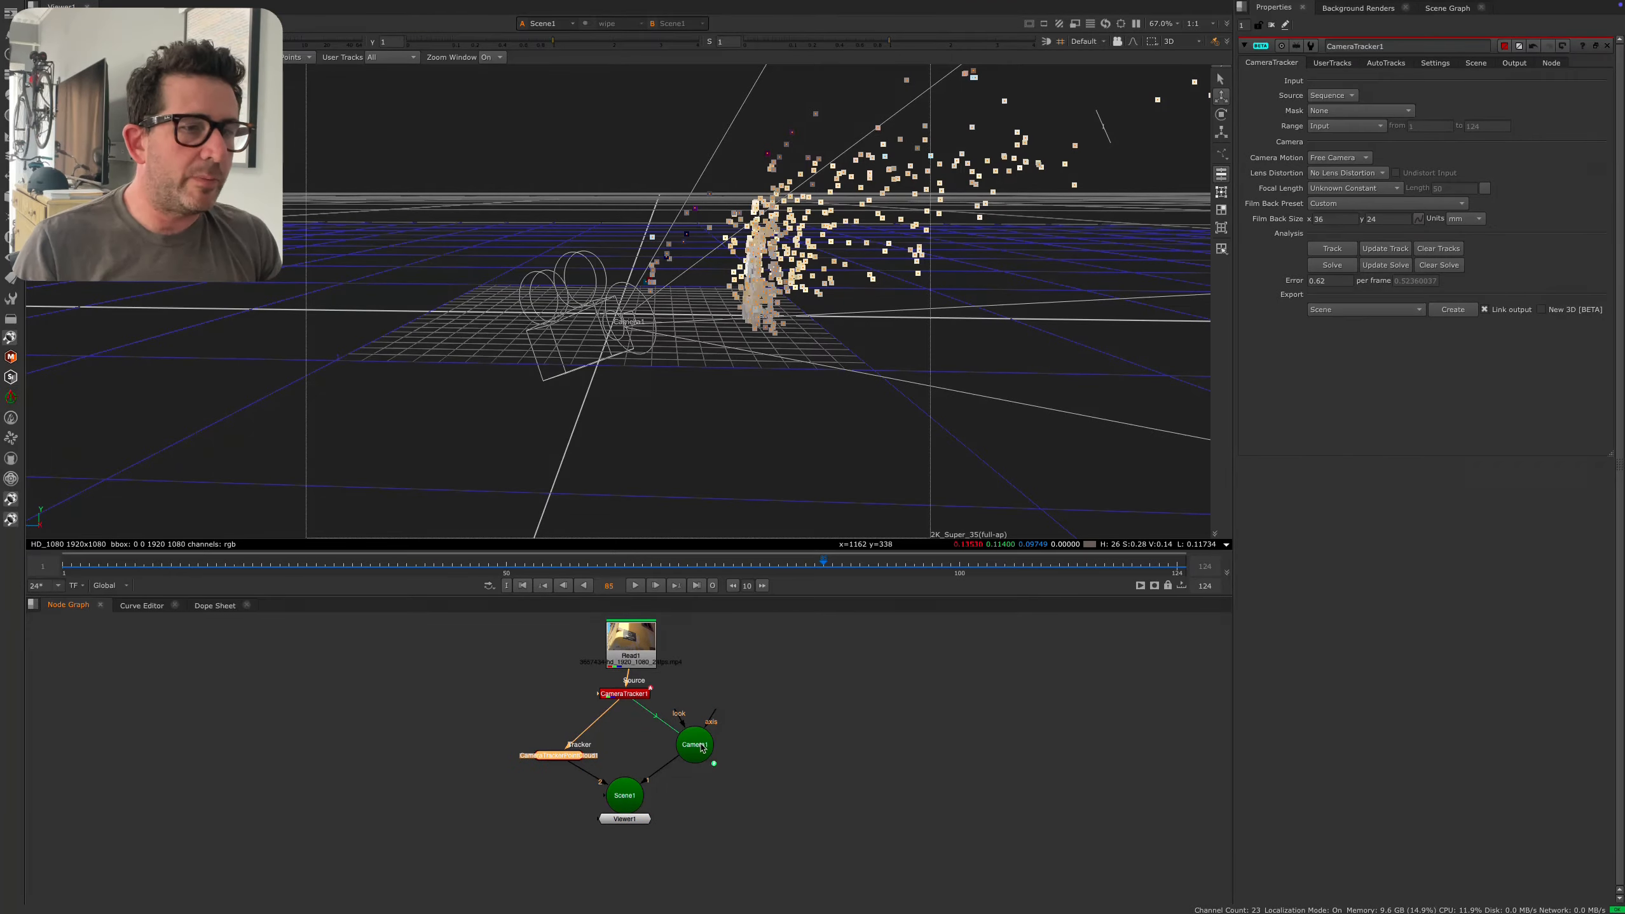
drag(700, 744, 728, 750)
click(629, 798)
- Examine the solved camera and point cloud up close relative to the grid's origin
ctrl+drag(707, 482, 527, 327)
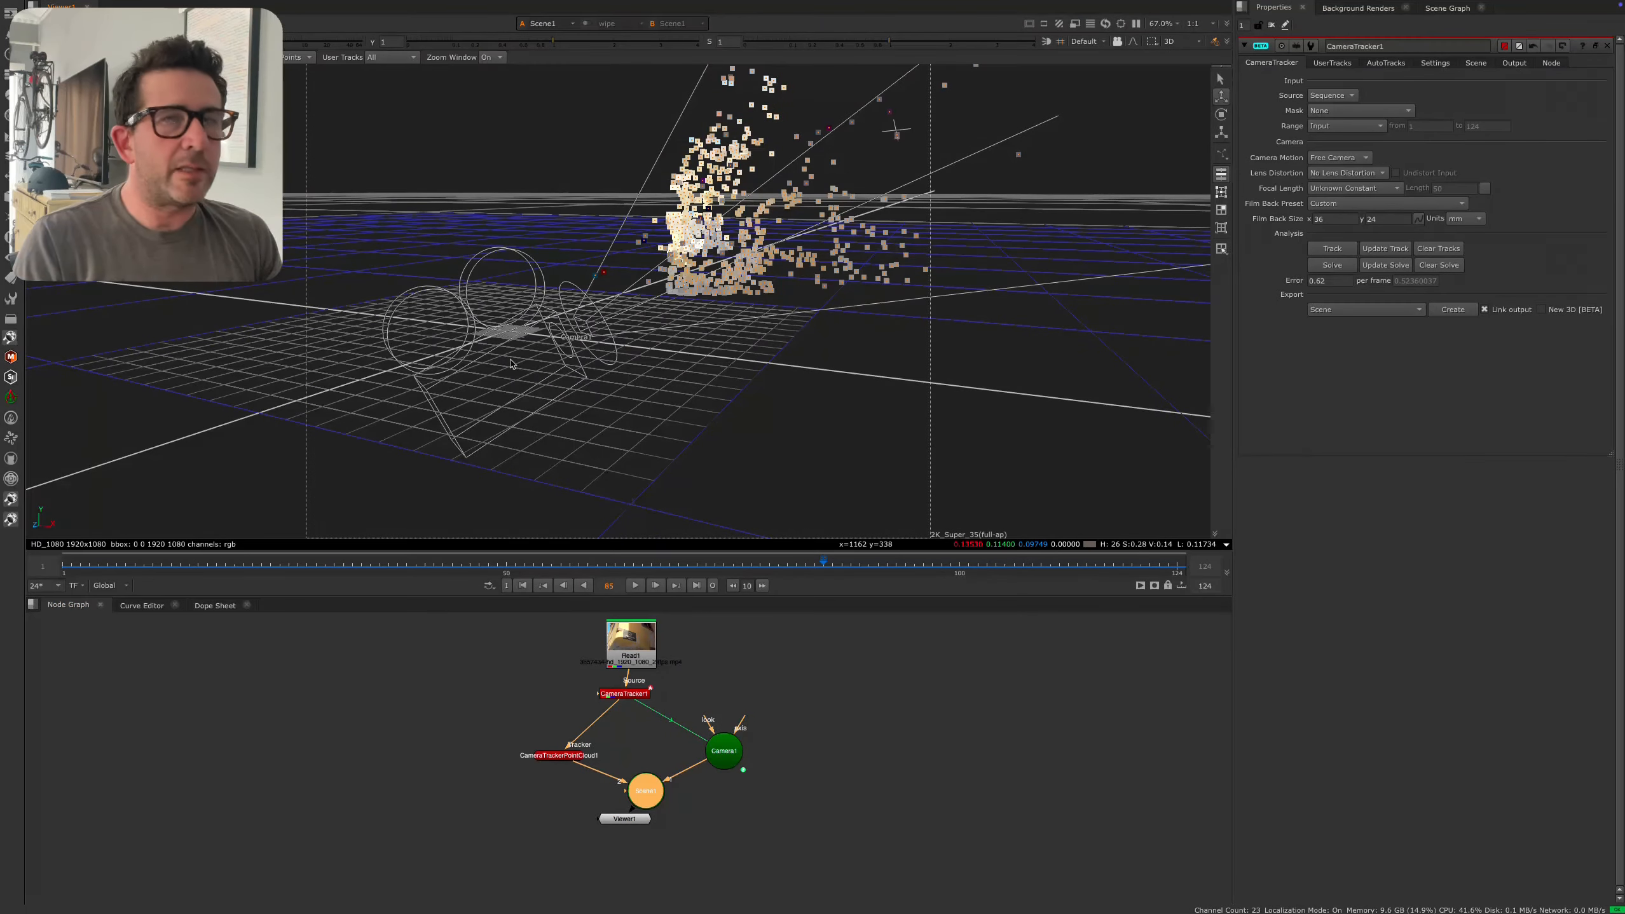
alt+drag(608, 440, 721, 424)
scroll(721, 424, up, 4)
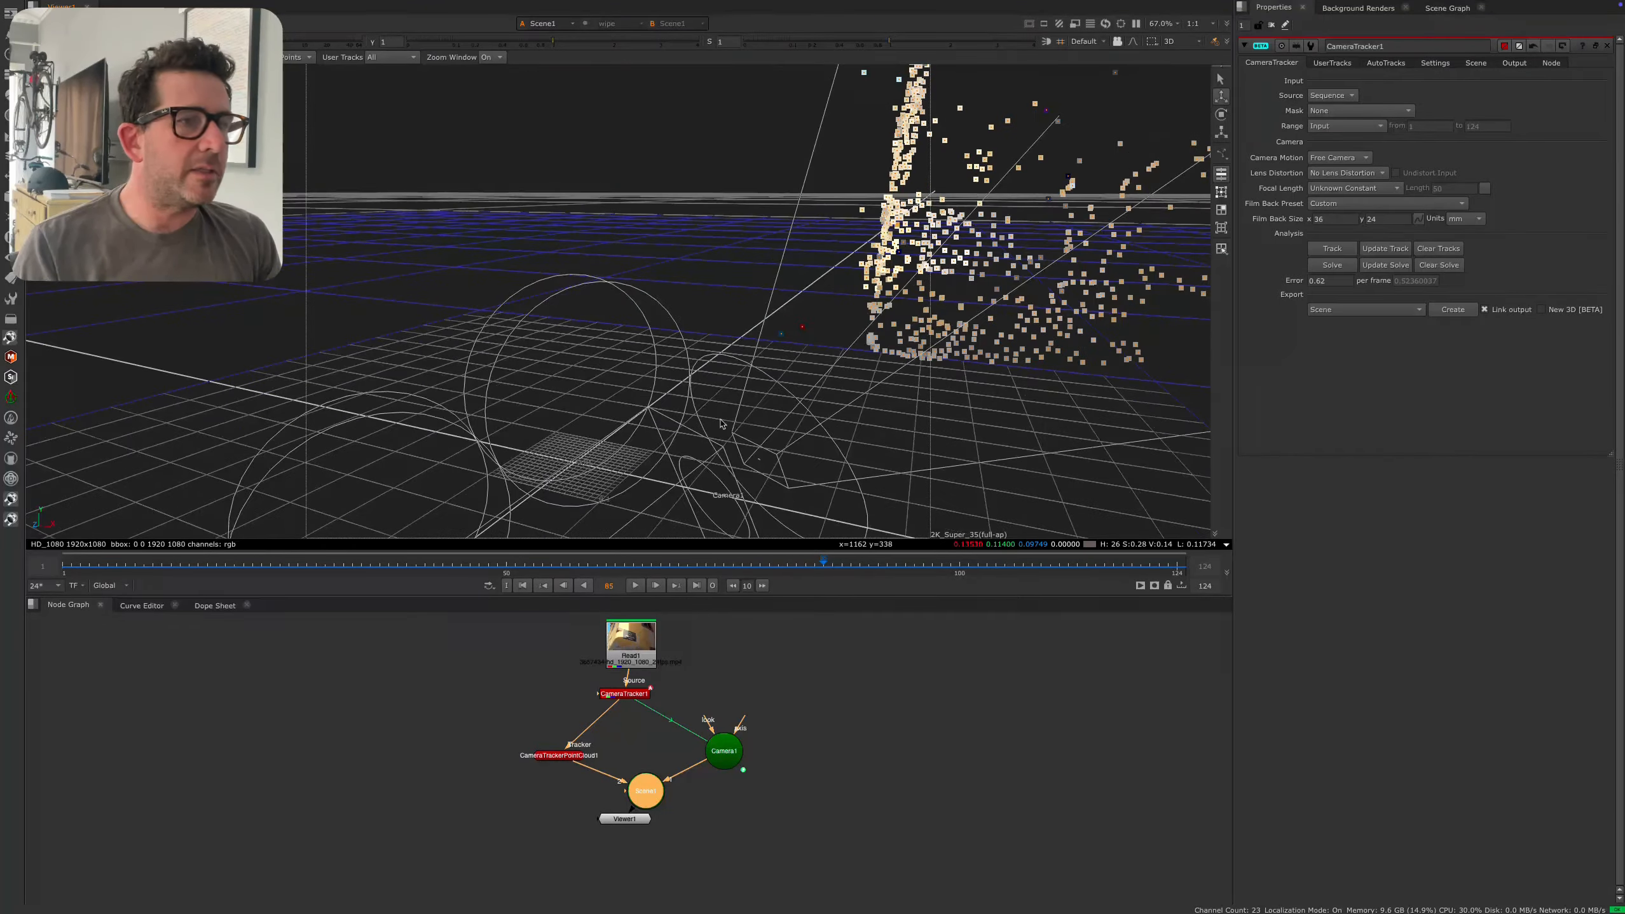
scroll(614, 474, up, 6)
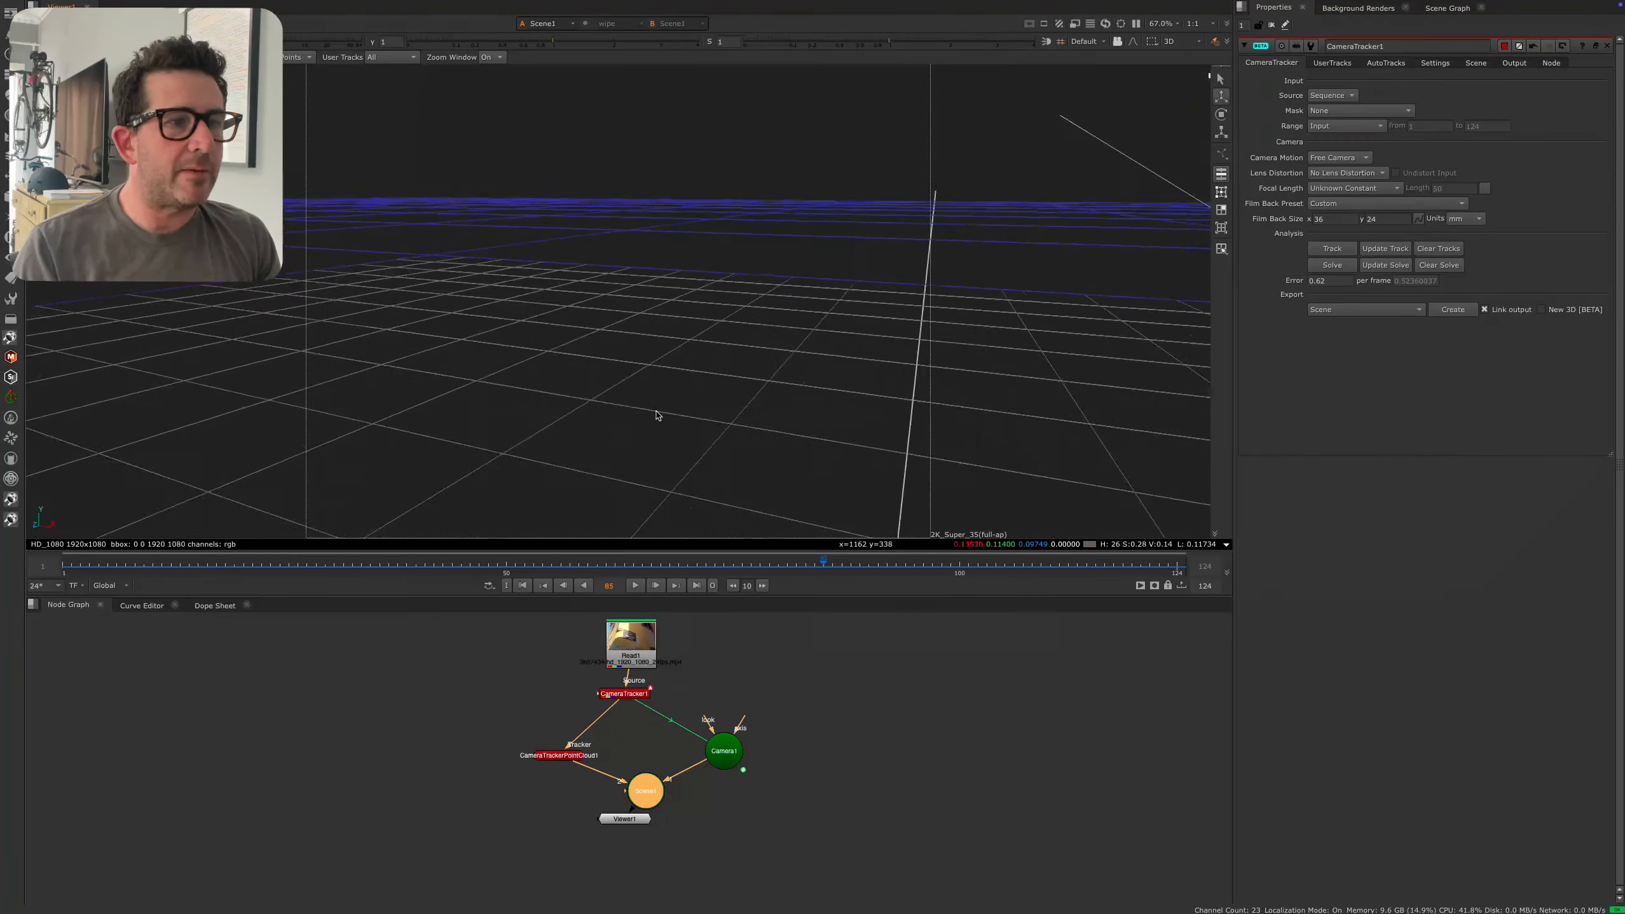
scroll(655, 423, down, 8)
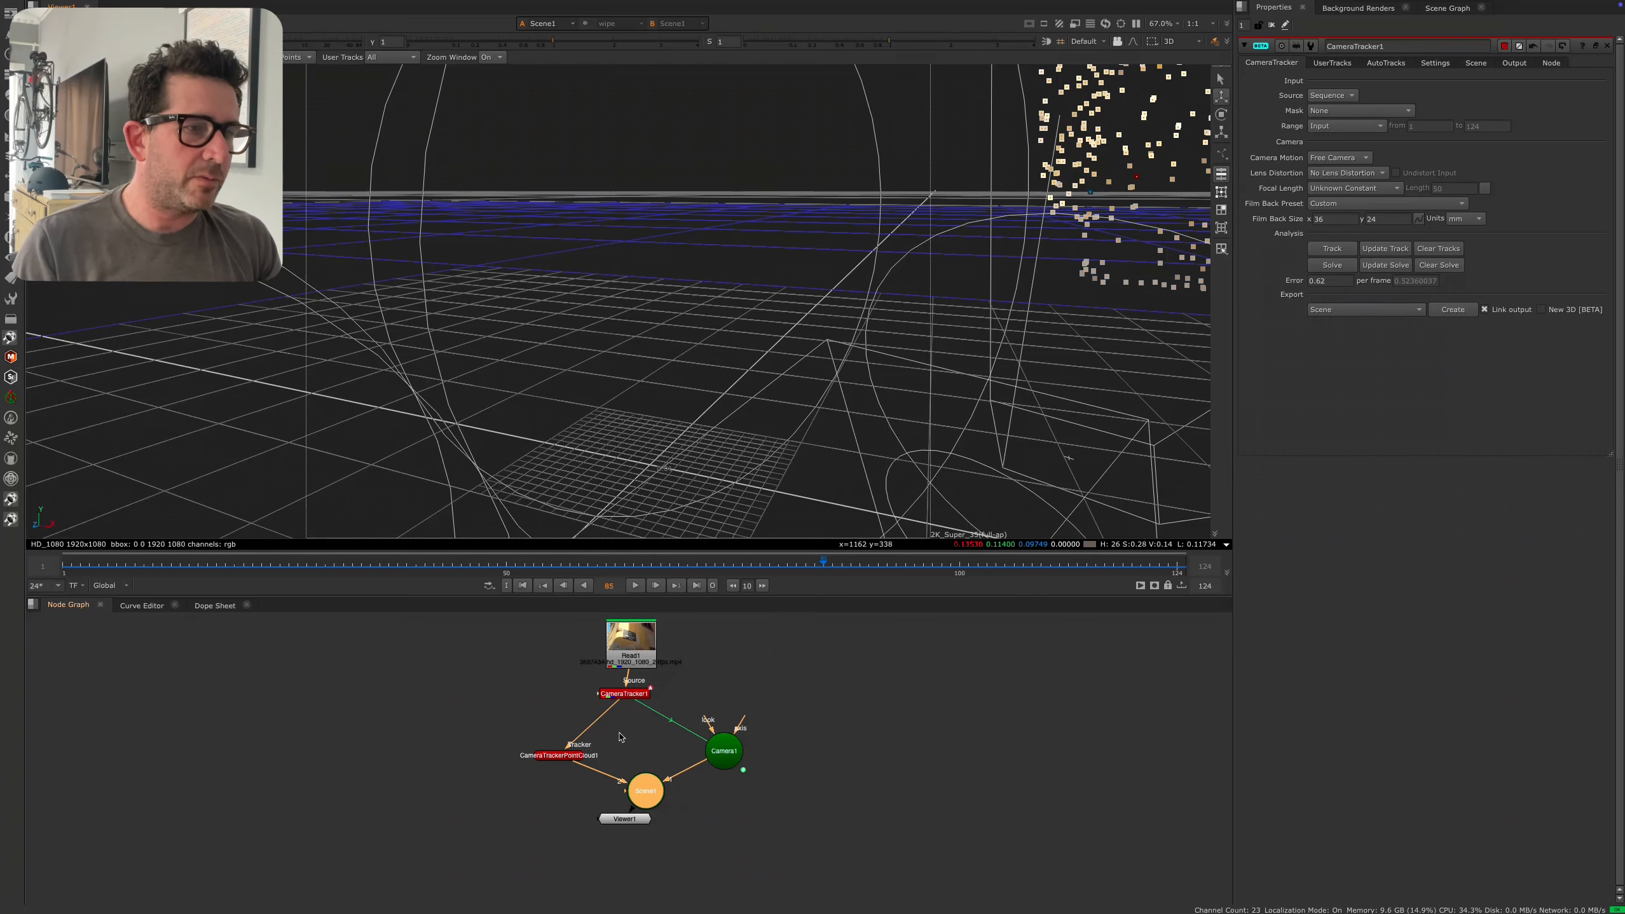
- Nudge the Scene node farther from the Viewer node and show its properties
drag(637, 789, 649, 780)
key(super+z)
key(super+shift+z)
key(super+z)
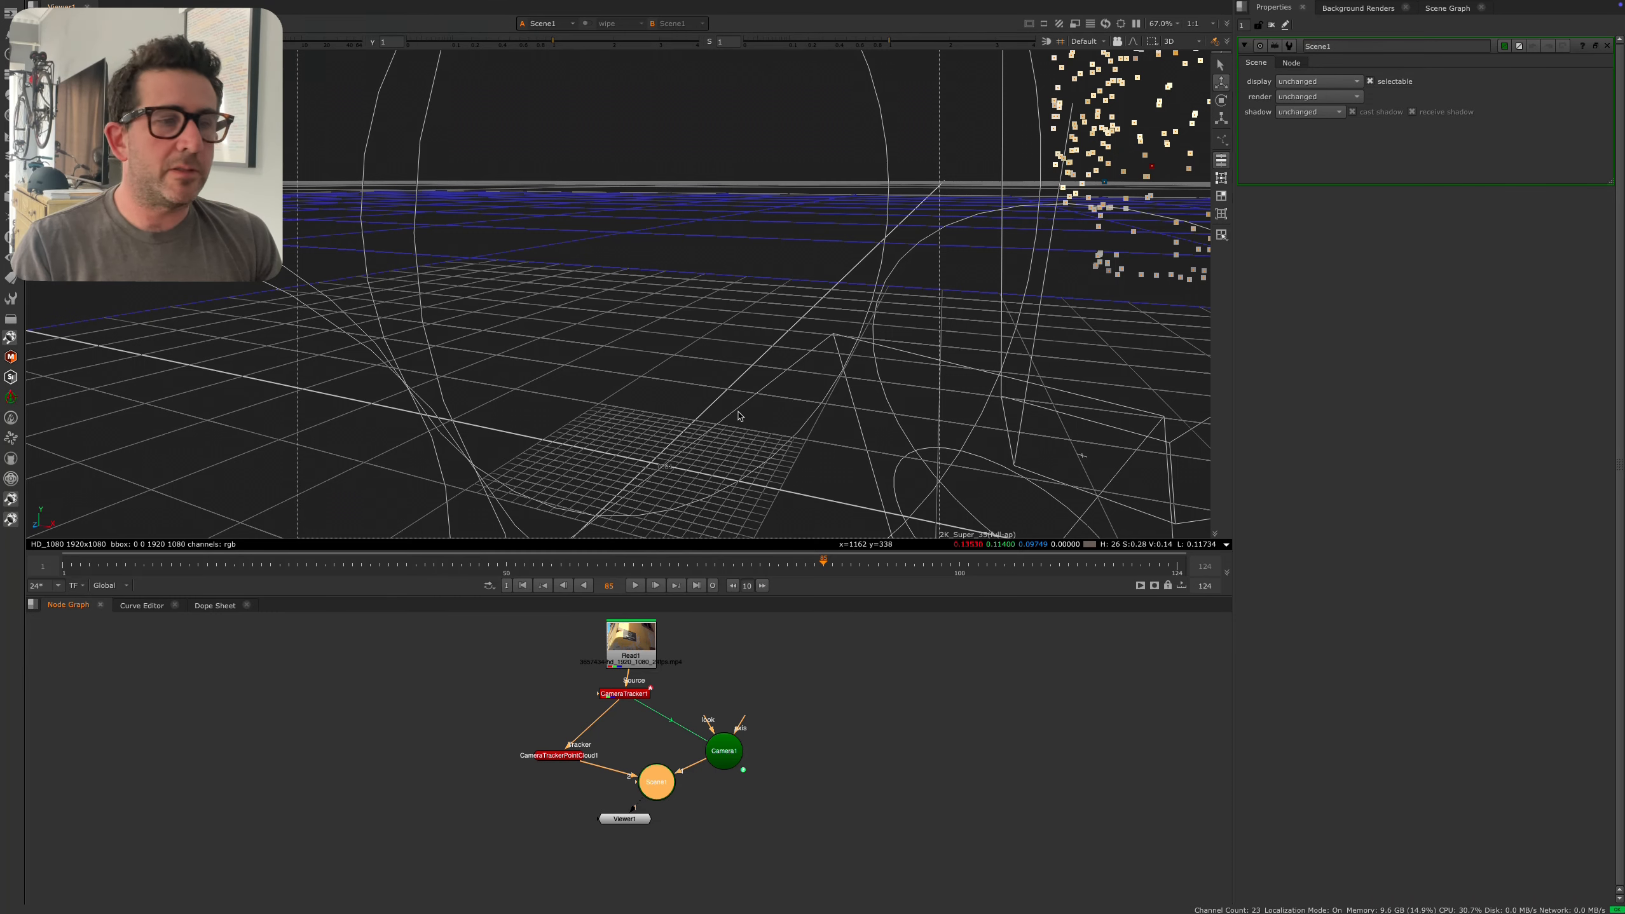
- Return to the CameraTracker's tracks over the footage and go to frame 81, framing the wall below the sign
click(616, 698)
key(1)
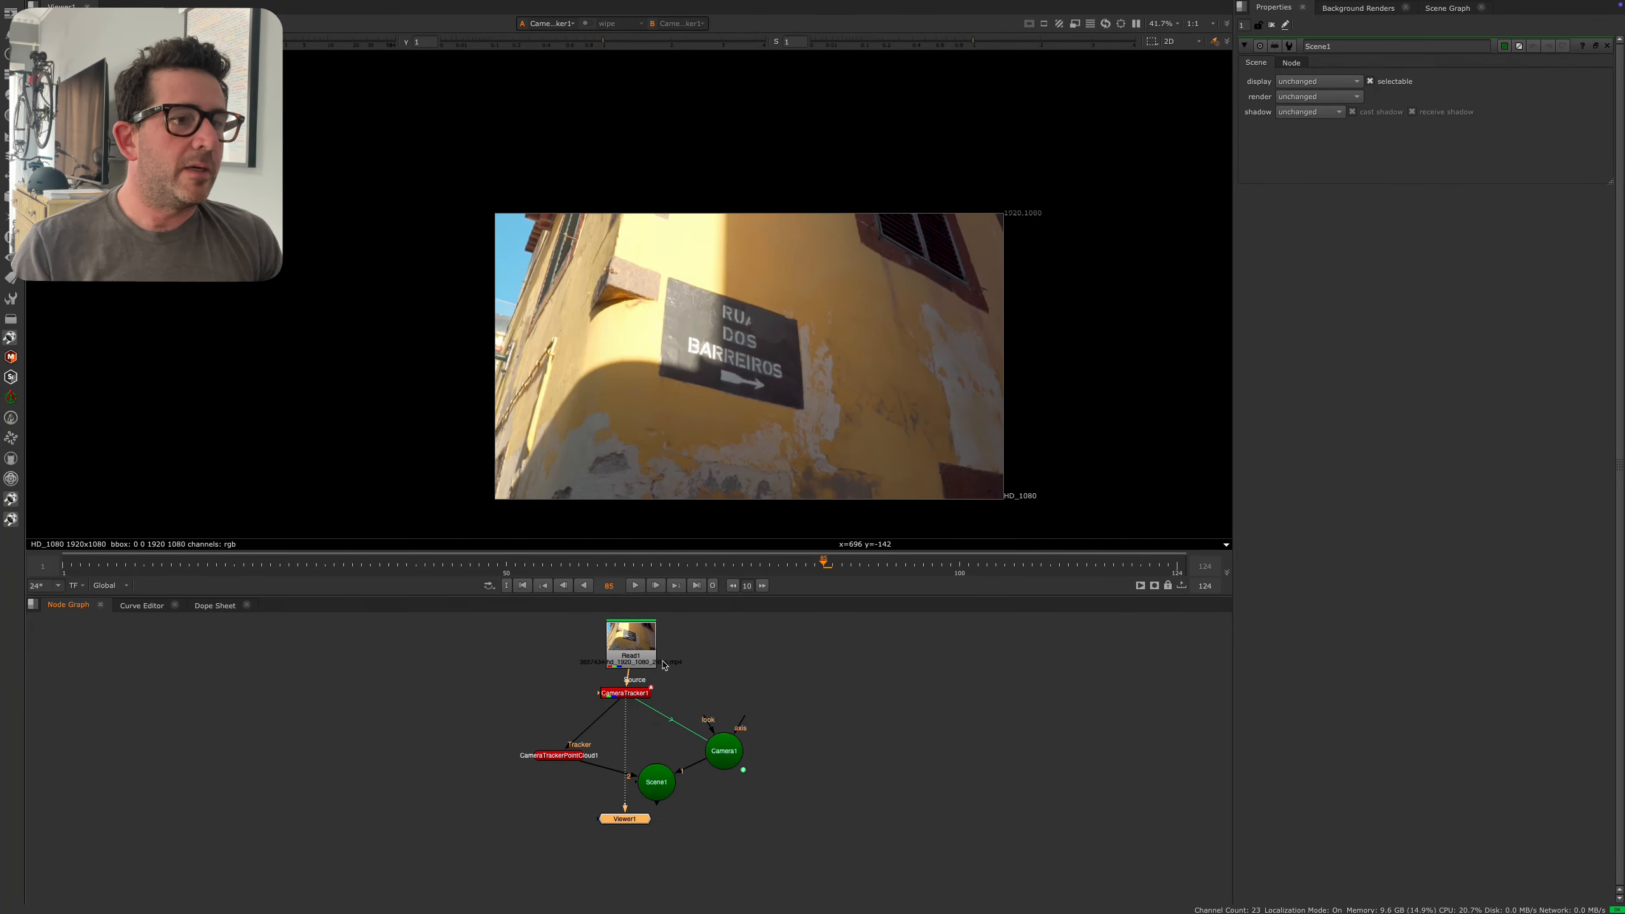
double_click(641, 698)
scroll(703, 486, up, 1)
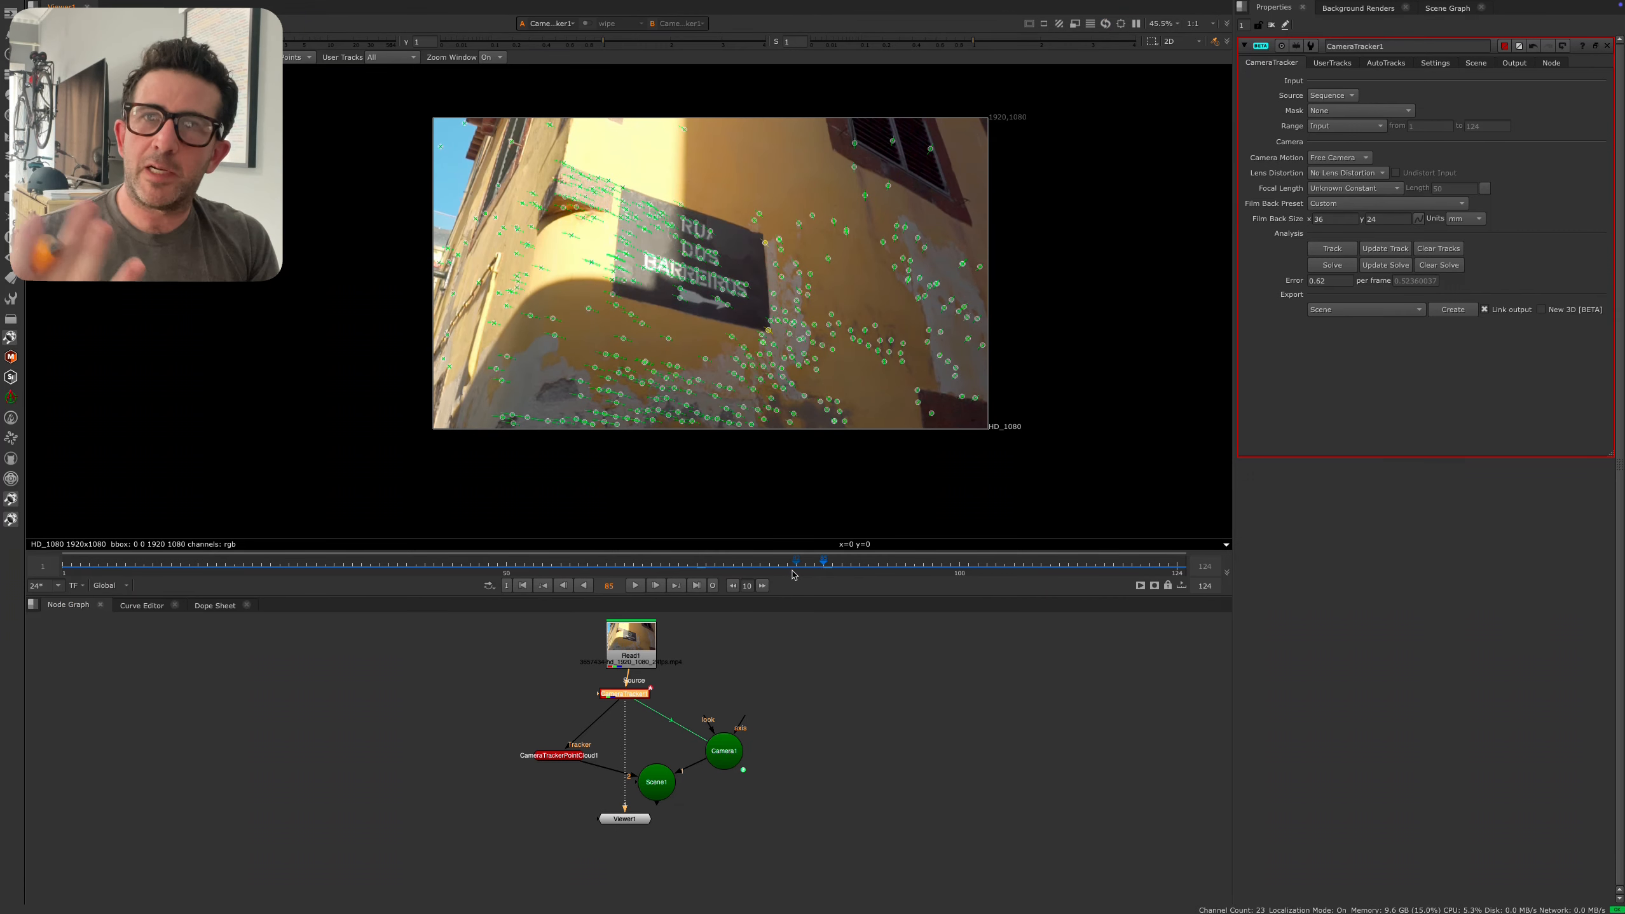
click(562, 564)
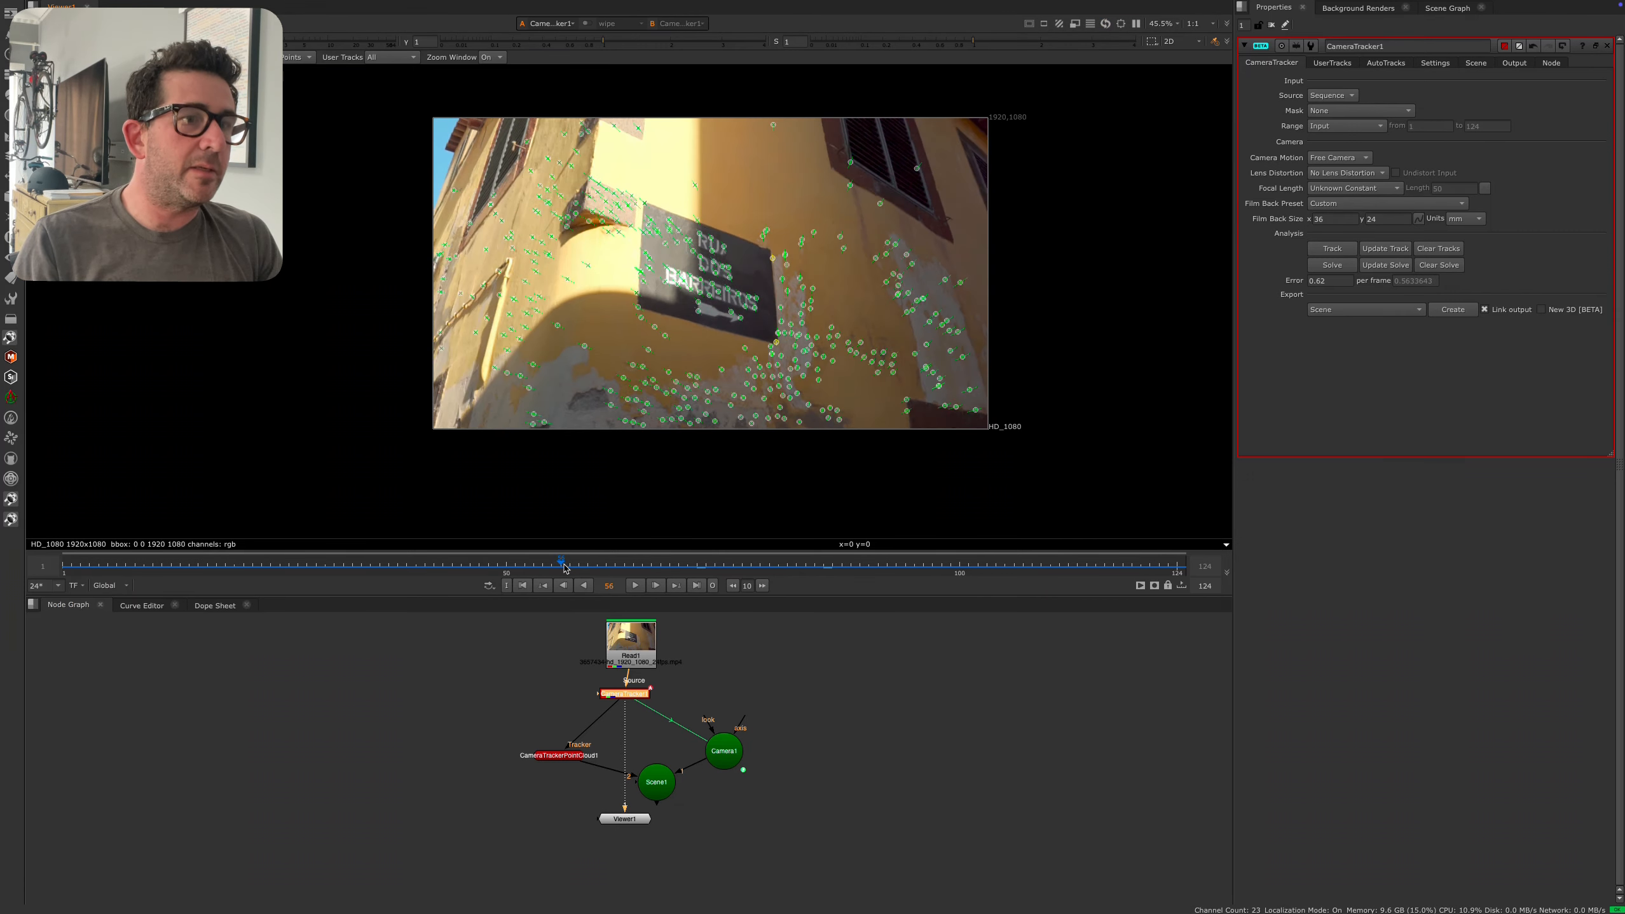
scroll(785, 383, up, 2)
scroll(785, 382, up, 3)
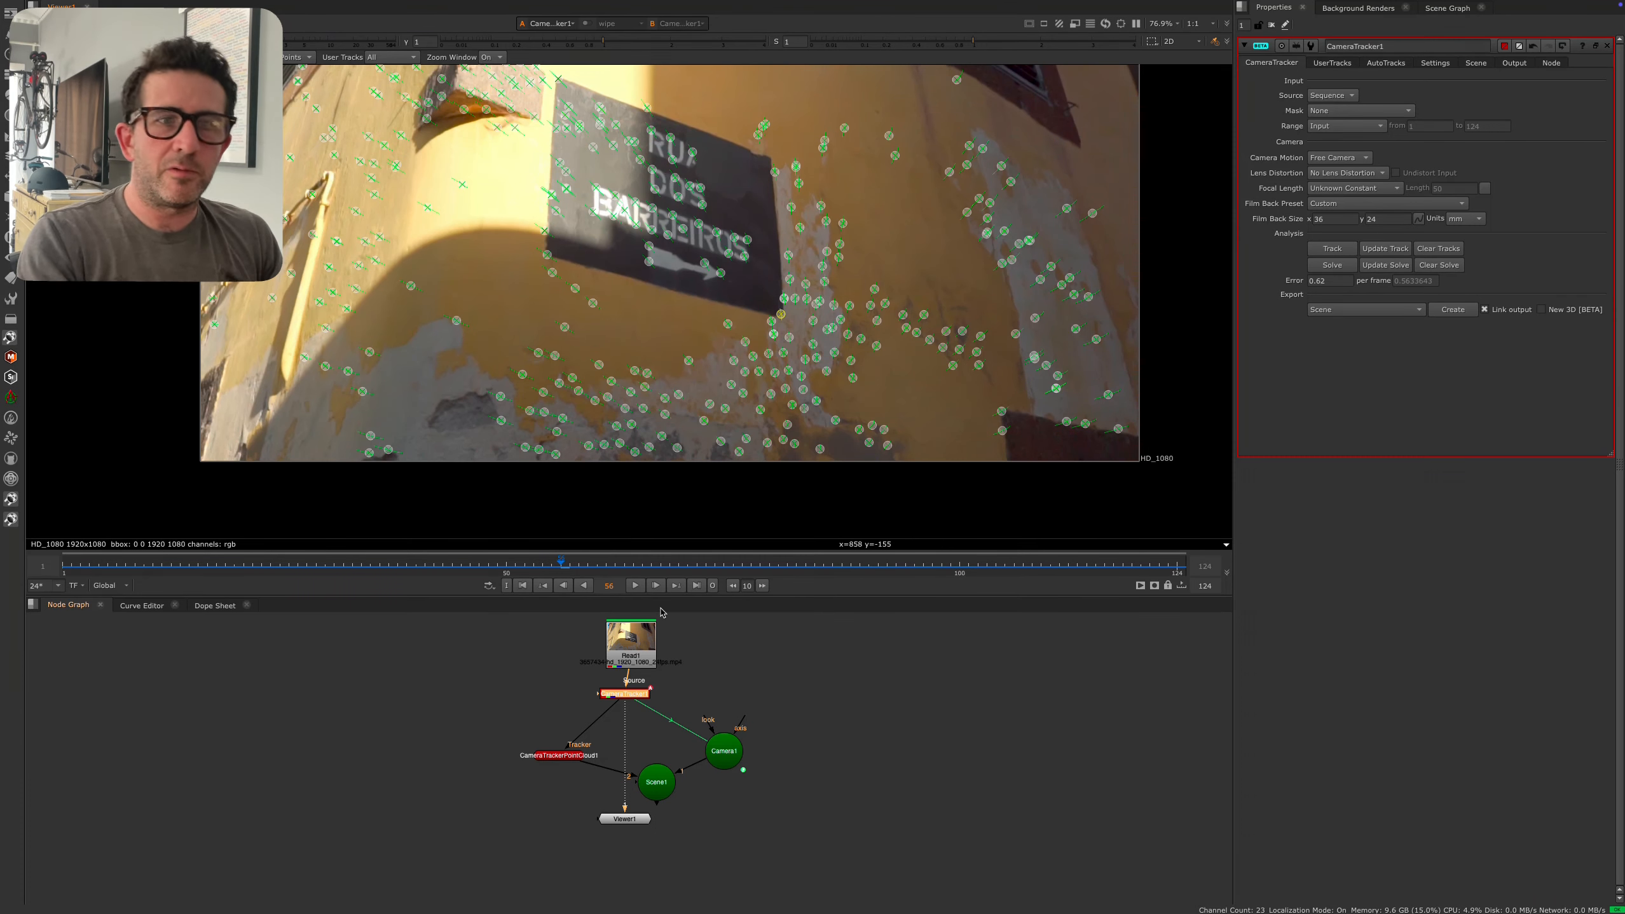
click(788, 565)
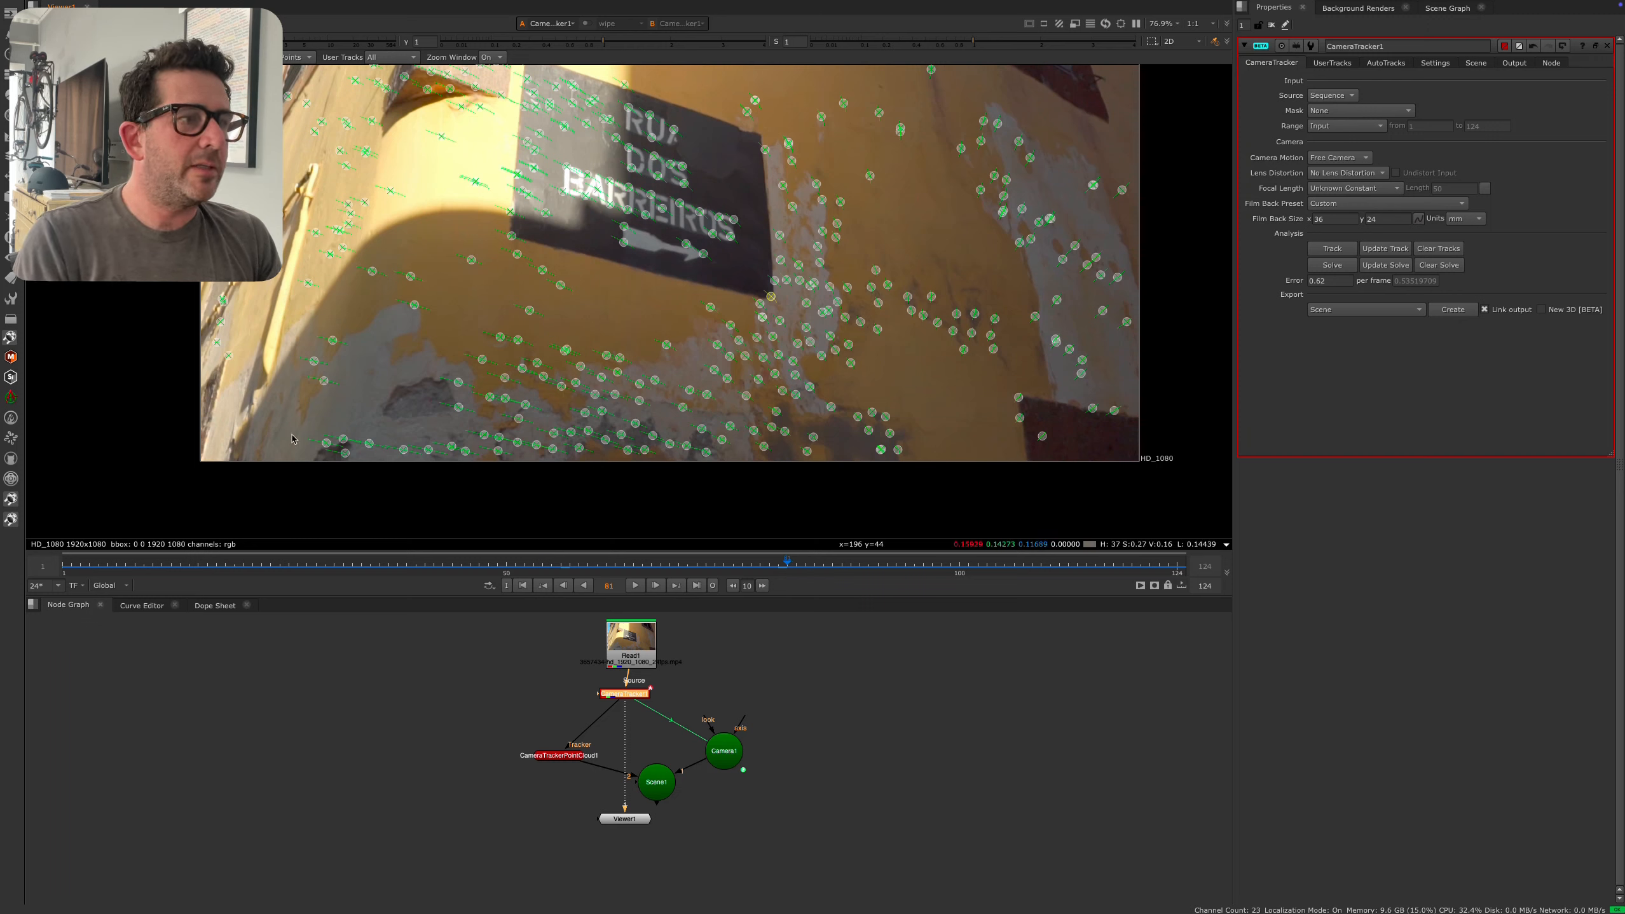
- Set the ground plane's origin at a track point on the lowest visible part of the wall below the sign
right_click(807, 453)
mouse_move(877, 498)
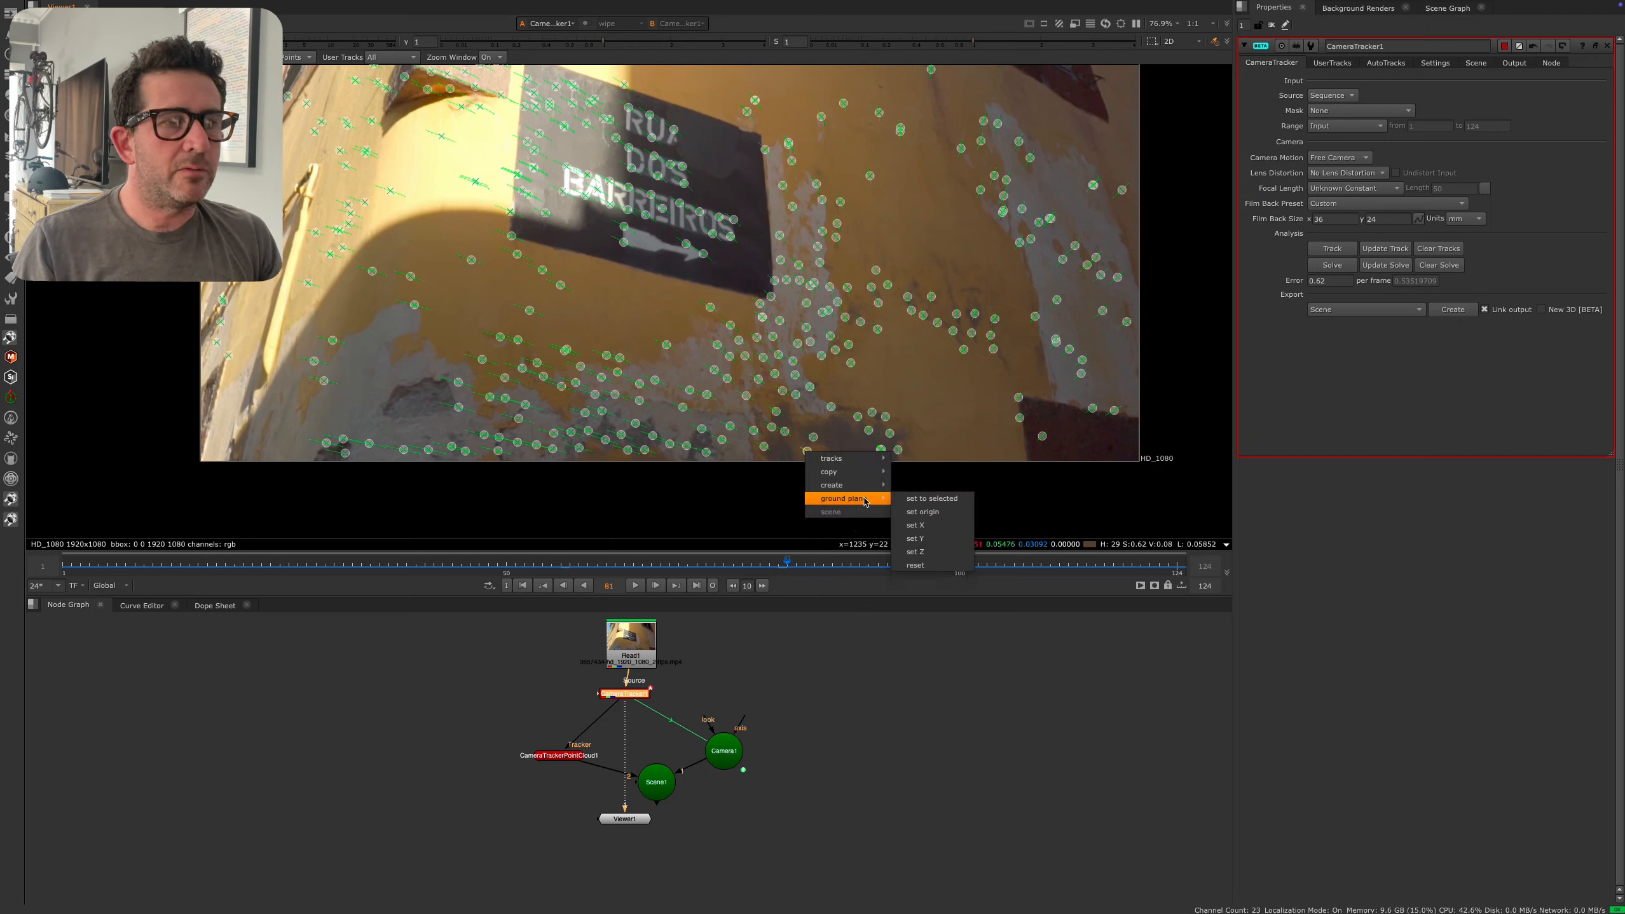
click(932, 499)
- Show the Scene node in the 3D viewer and check how the point cloud sits on the ground grid
click(658, 783)
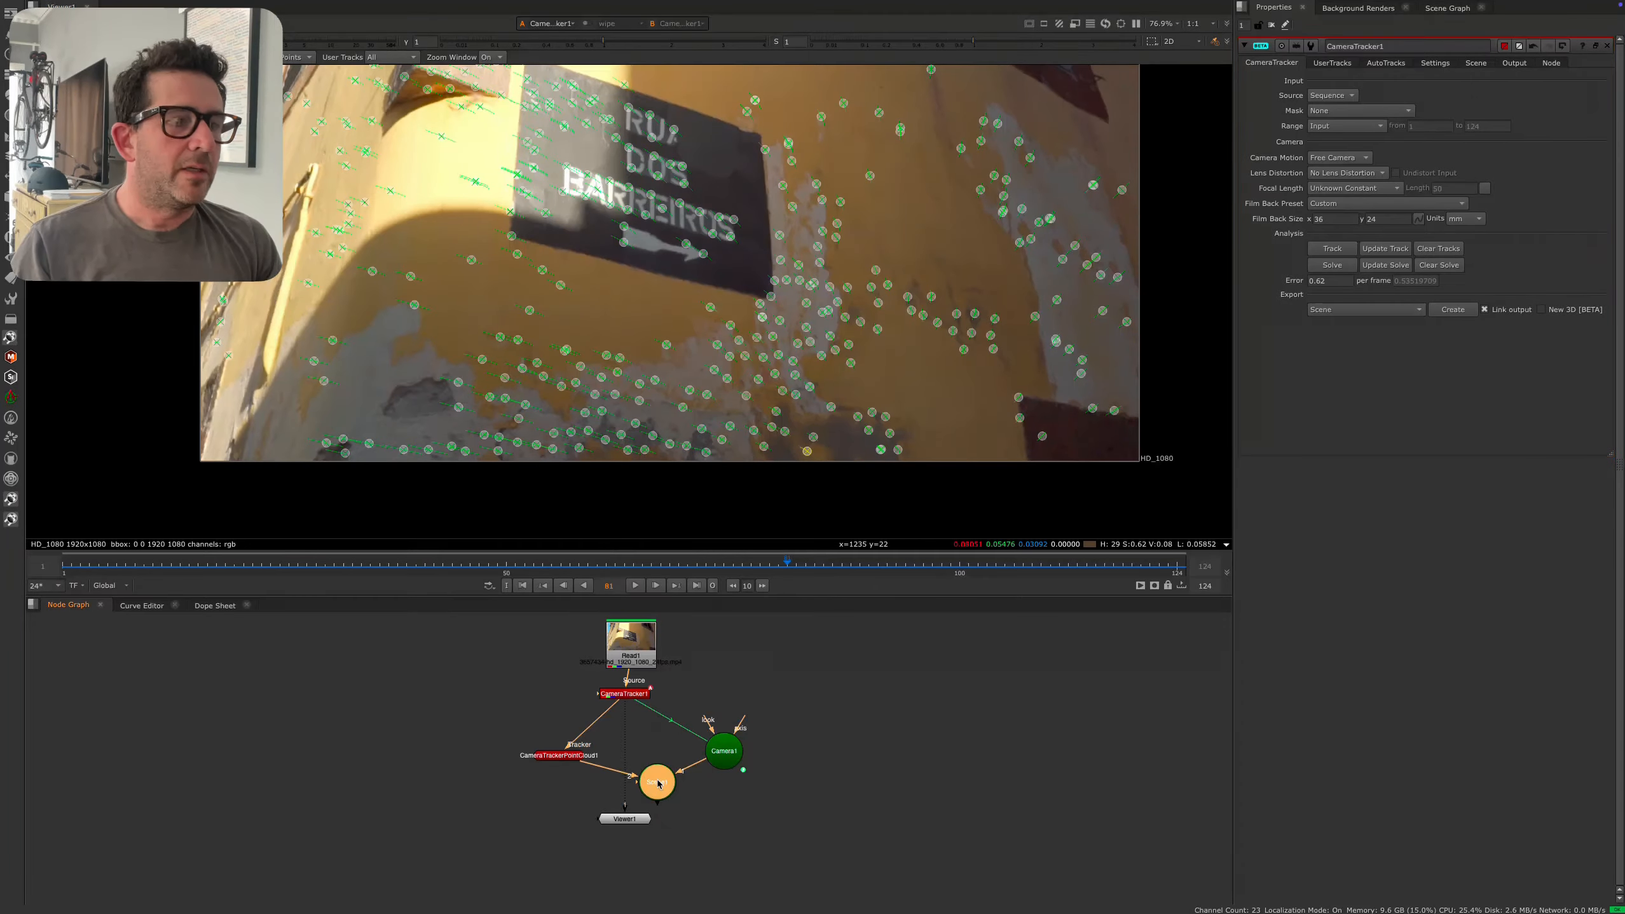
key(1)
scroll(688, 471, up, 2)
scroll(688, 487, down, 2)
scroll(726, 441, up, 3)
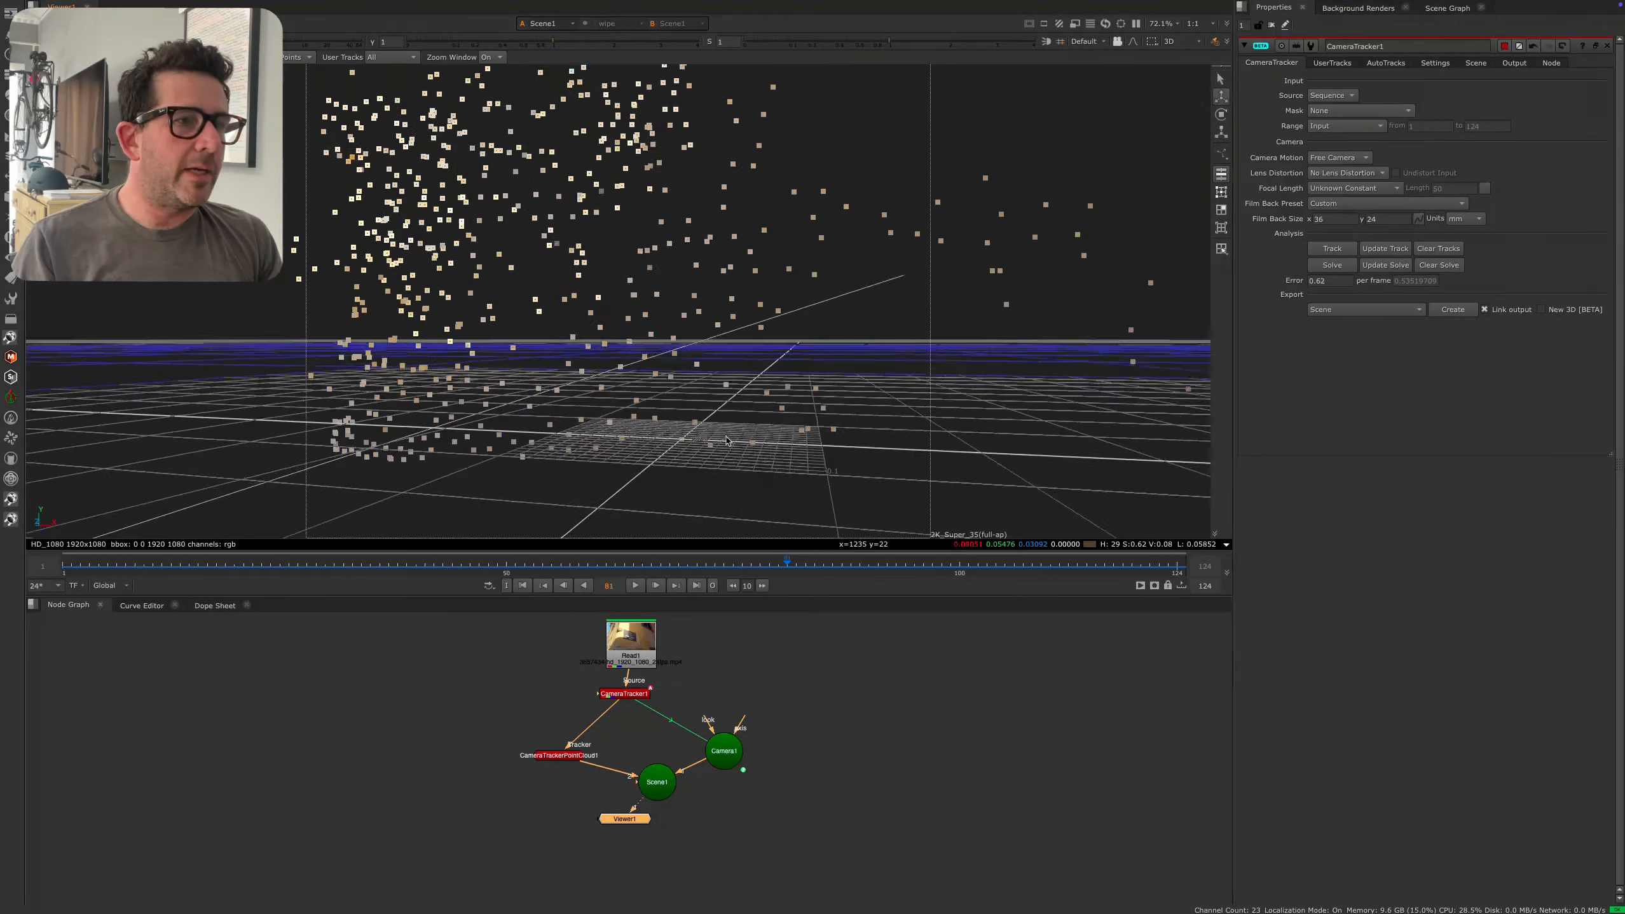
ctrl+drag(726, 441, 805, 427)
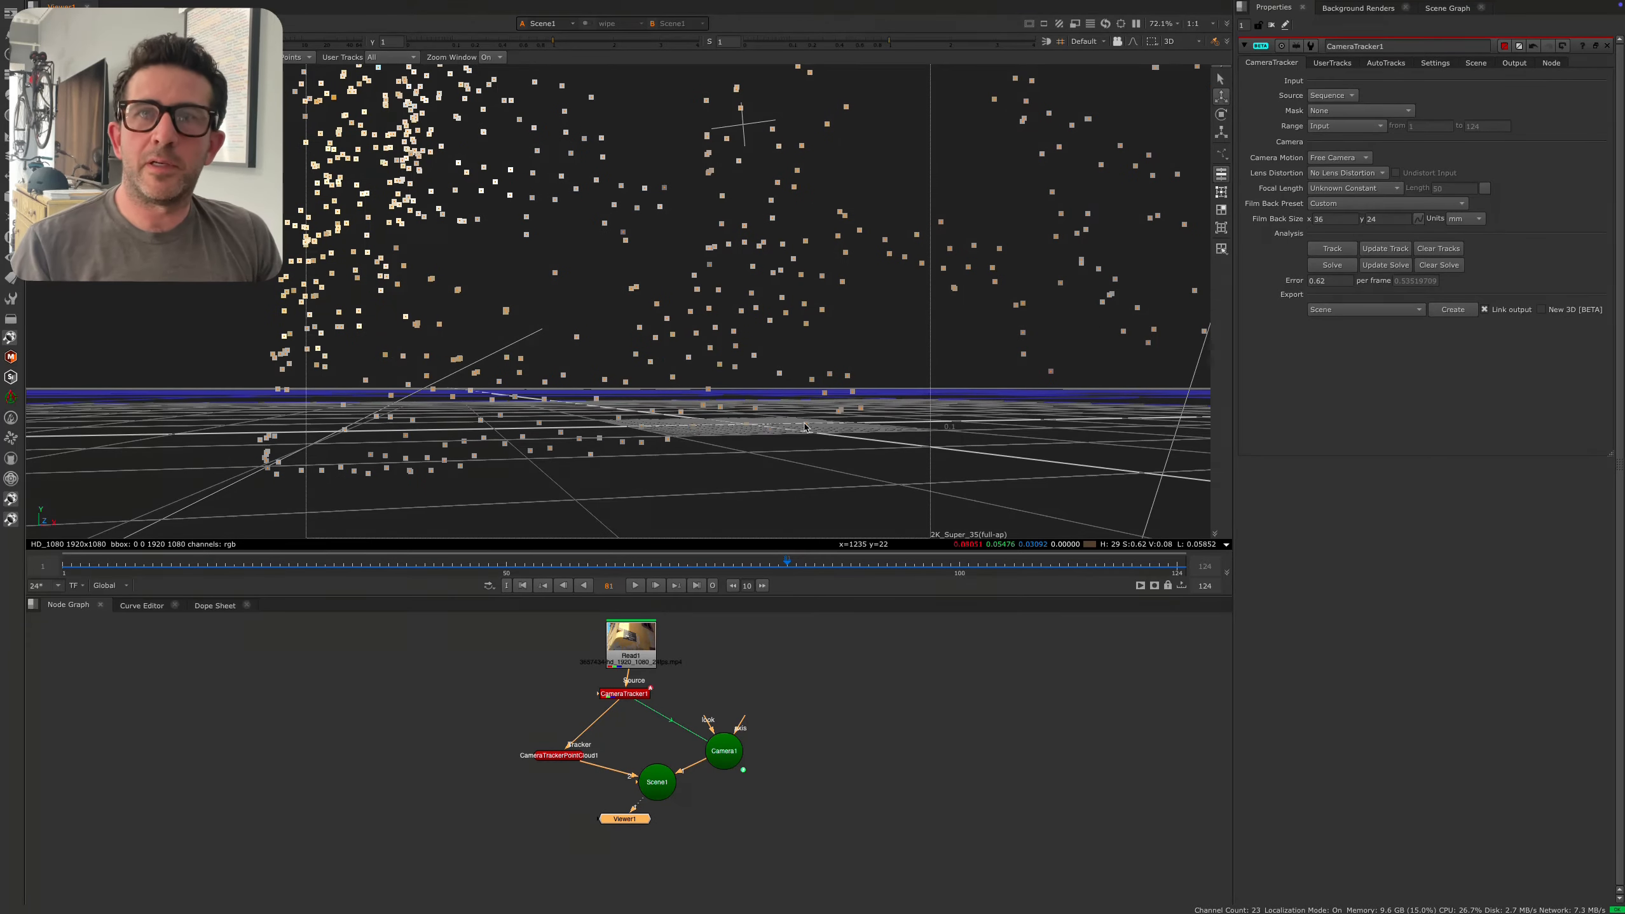
ctrl+drag(679, 421, 608, 397)
- Line up the Scene node more closely above the Viewer node
click(652, 798)
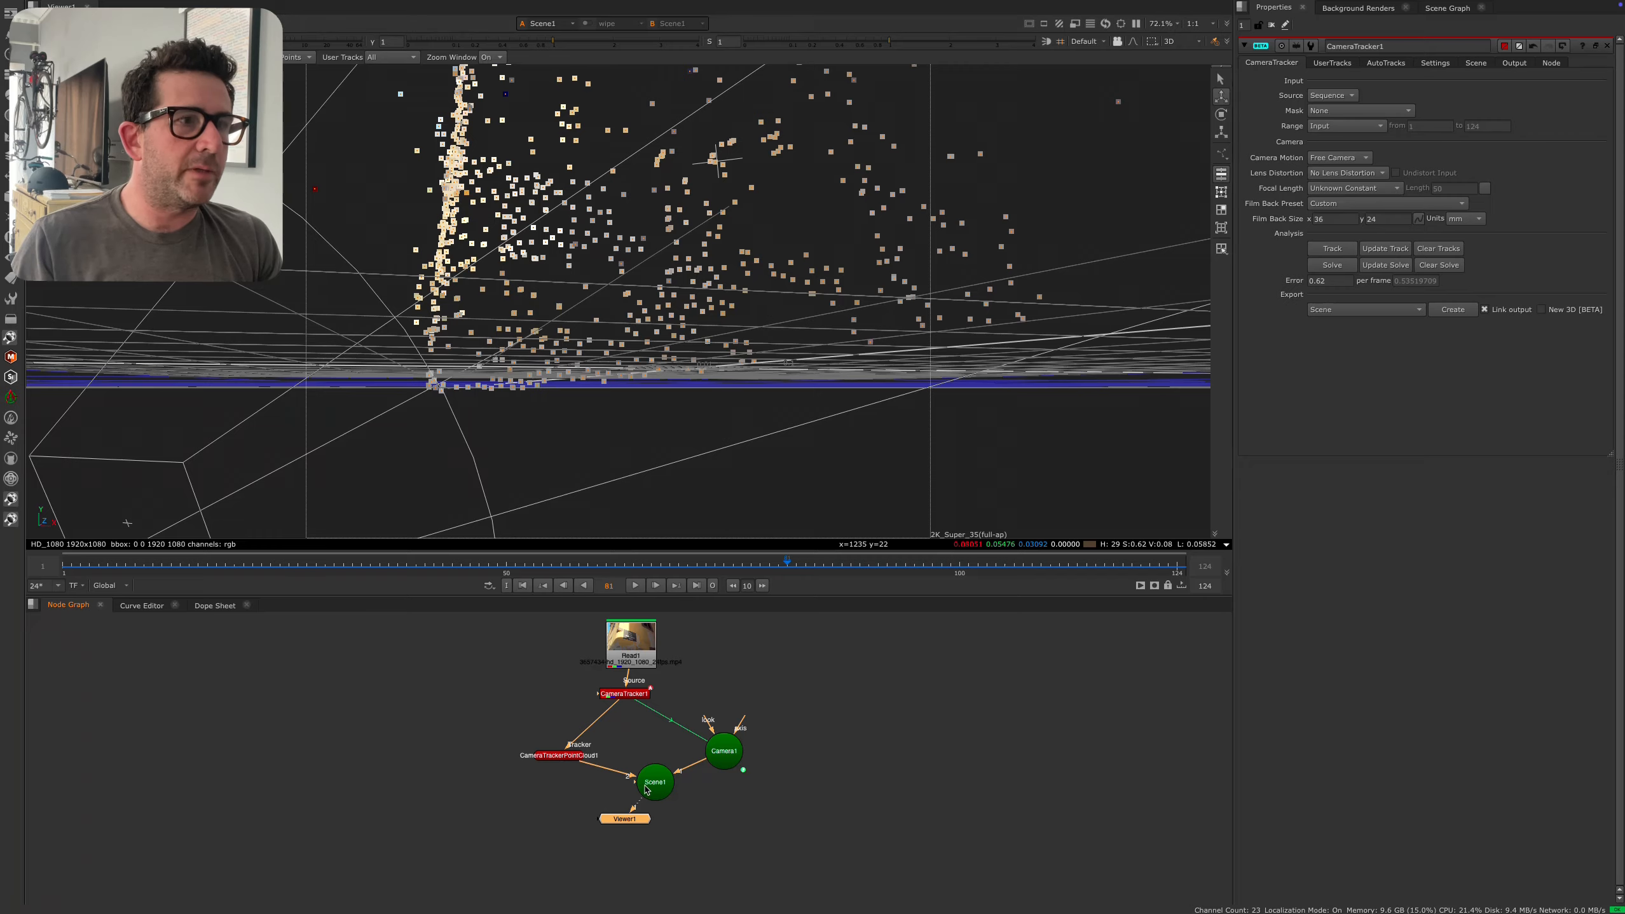
drag(653, 797, 637, 797)
ctrl+drag(678, 420, 655, 412)
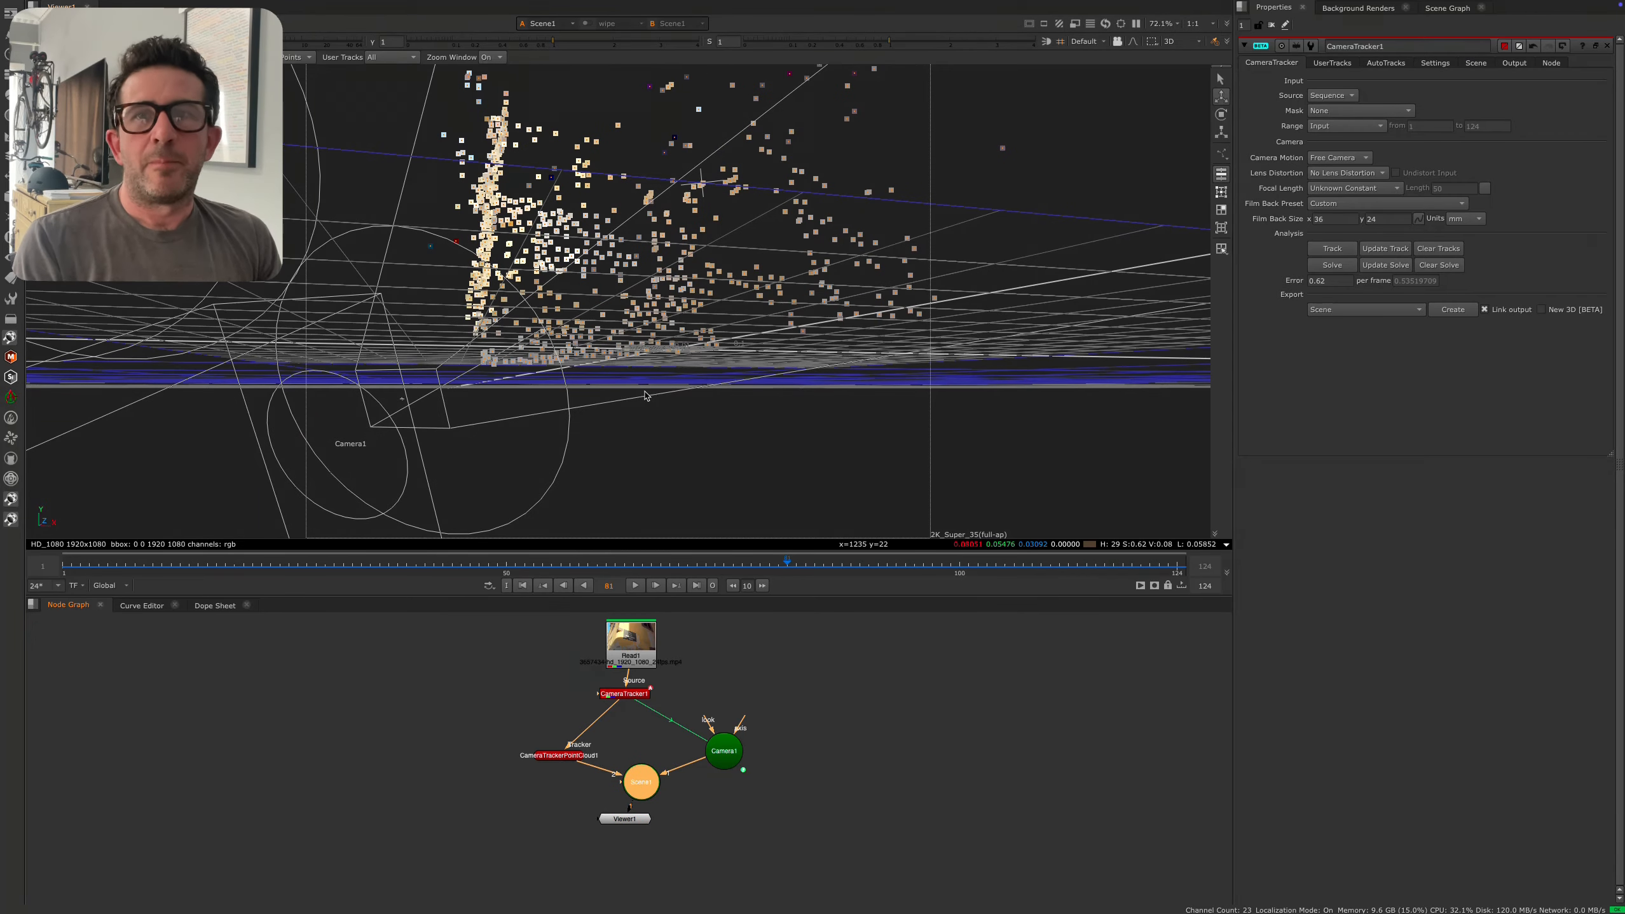
ctrl+drag(670, 477, 676, 442)
- Look through Camera1 in the 3D viewer and play the shot to check the point cloud's motion, stopping at frame 80
click(1092, 46)
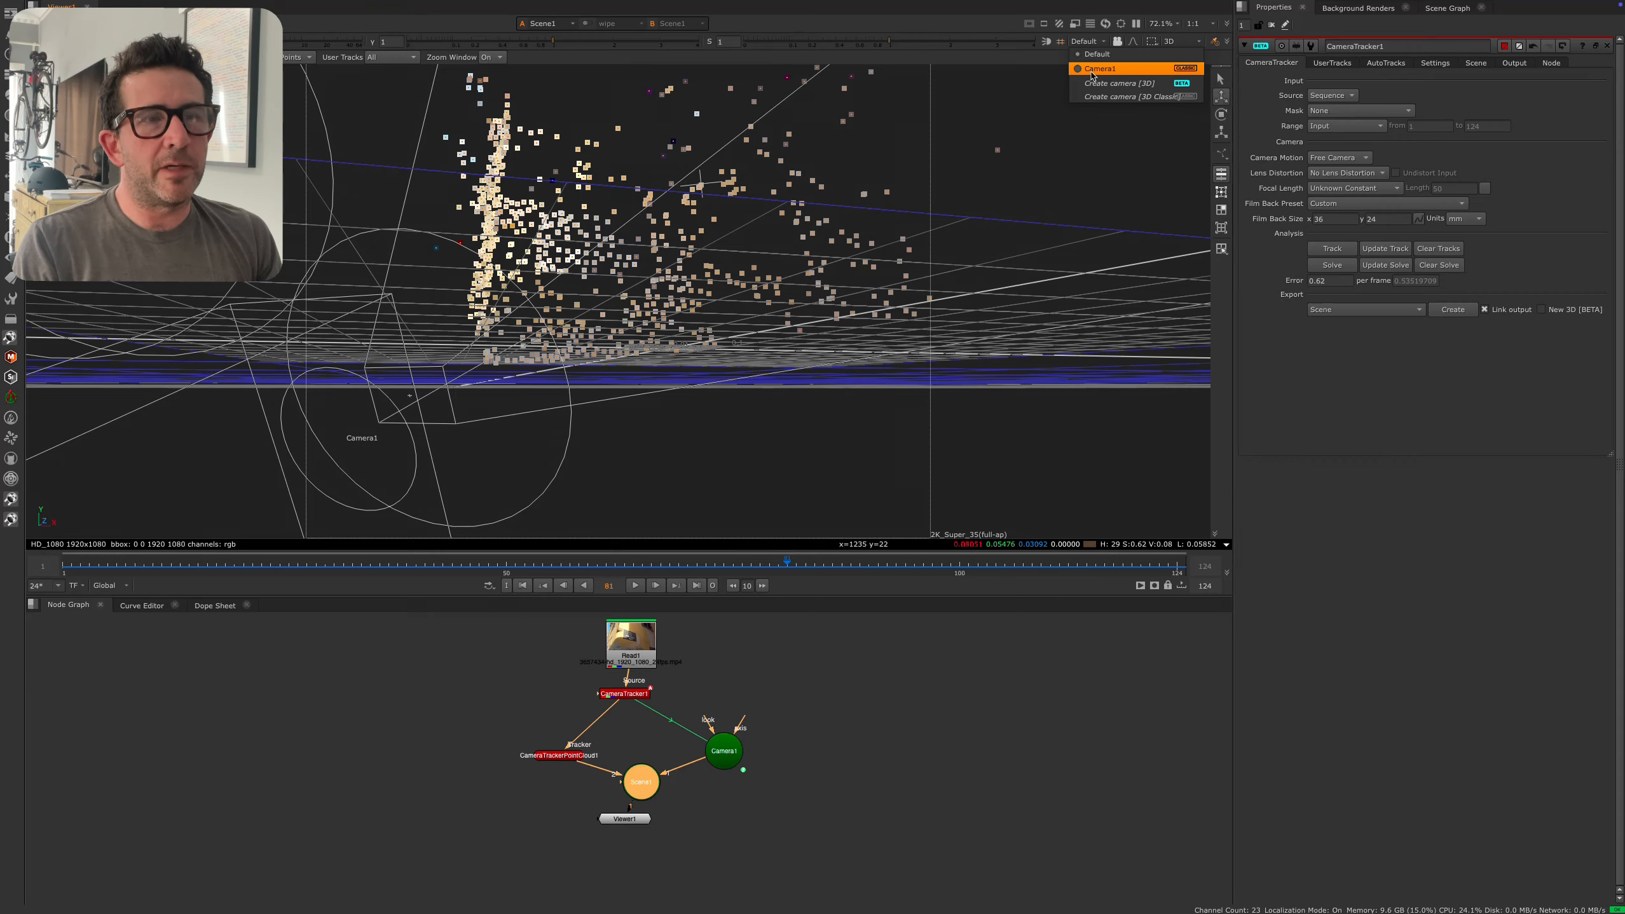
click(1112, 63)
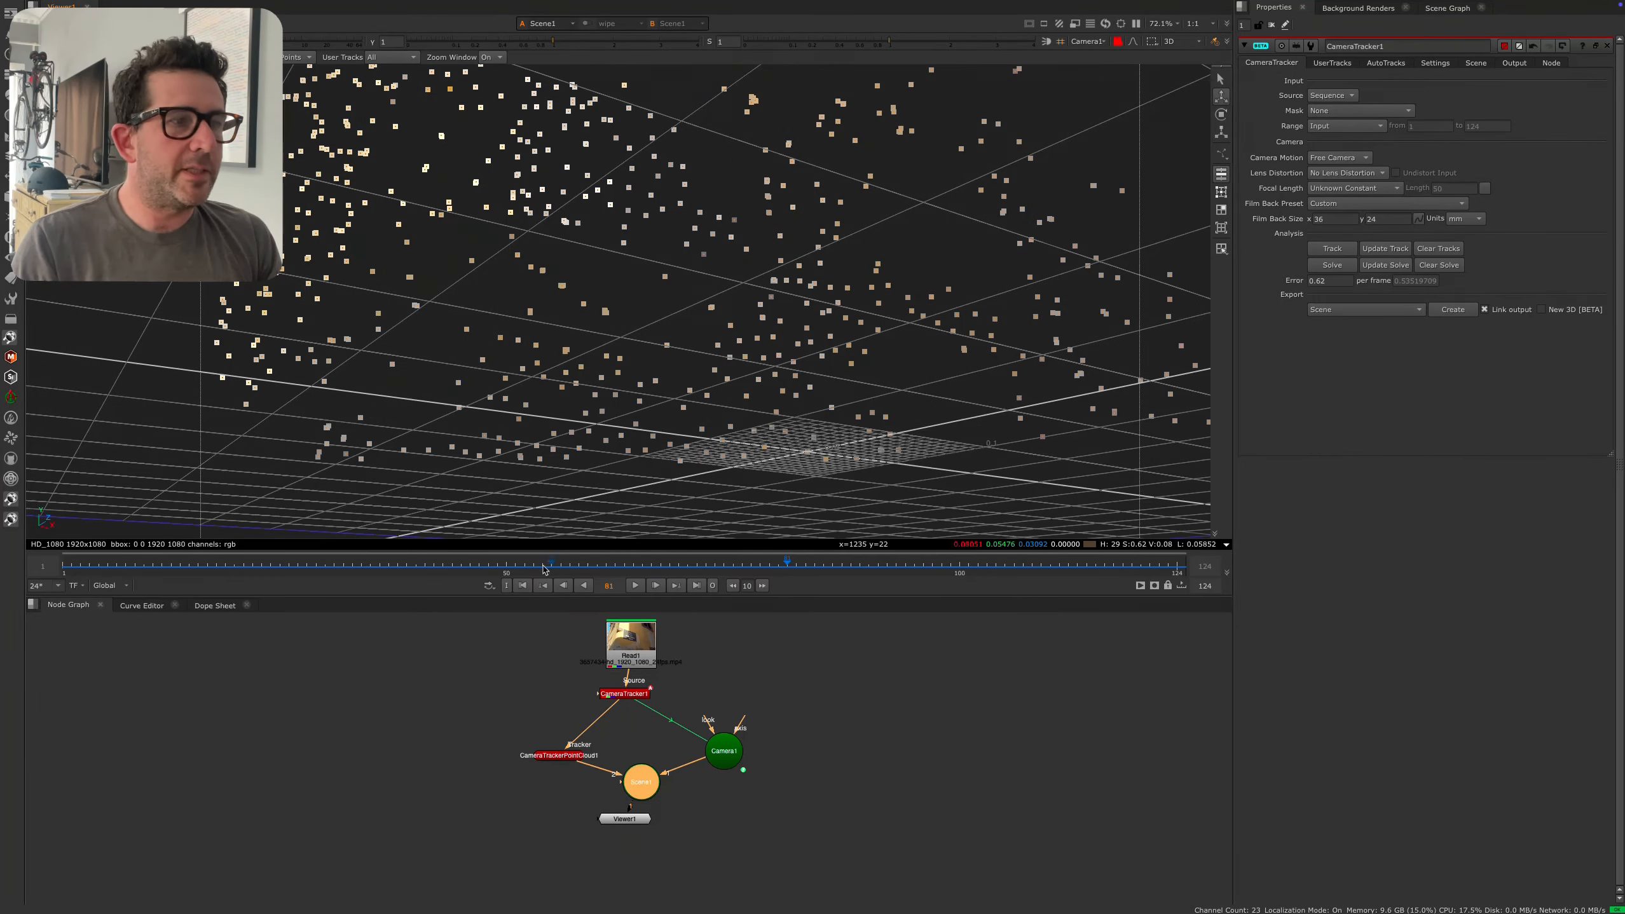
click(634, 586)
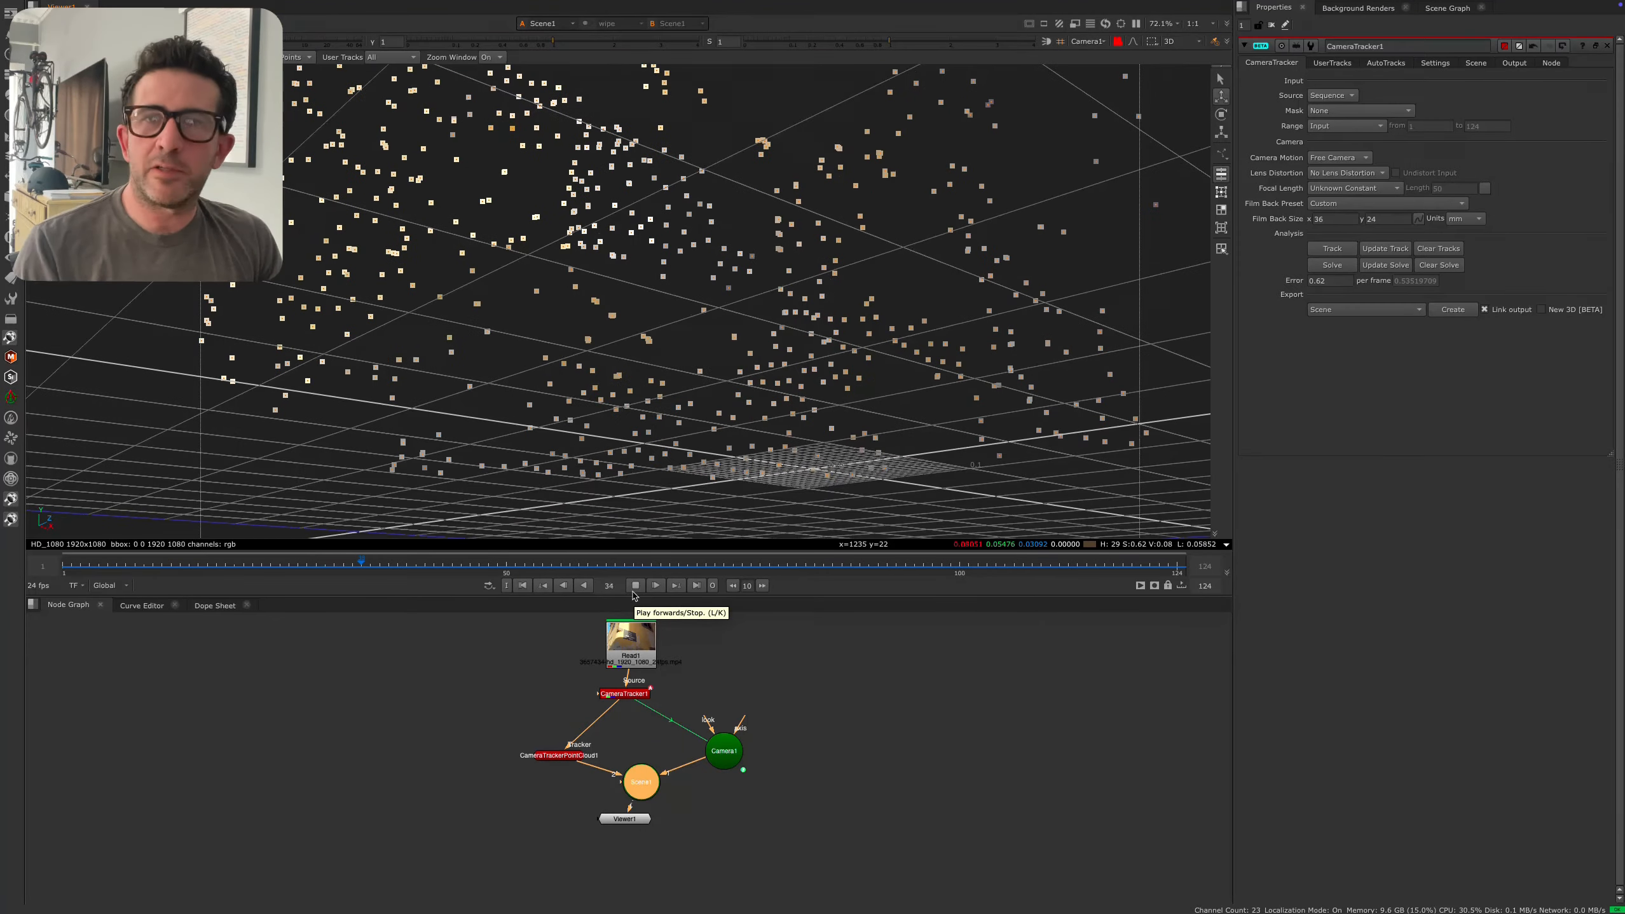
click(634, 587)
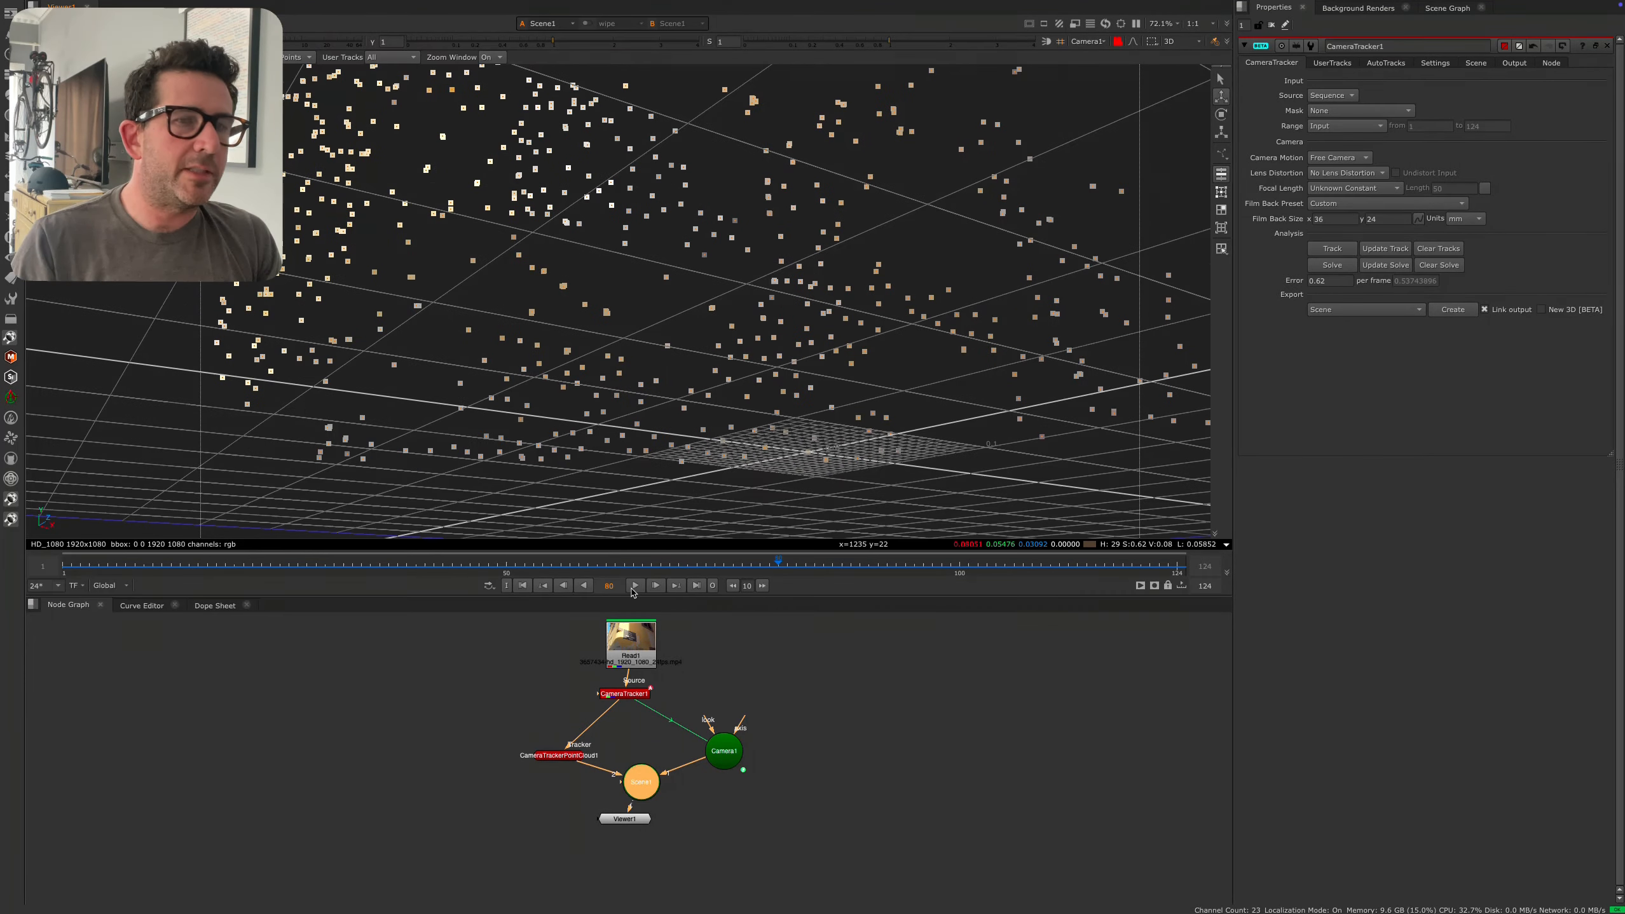